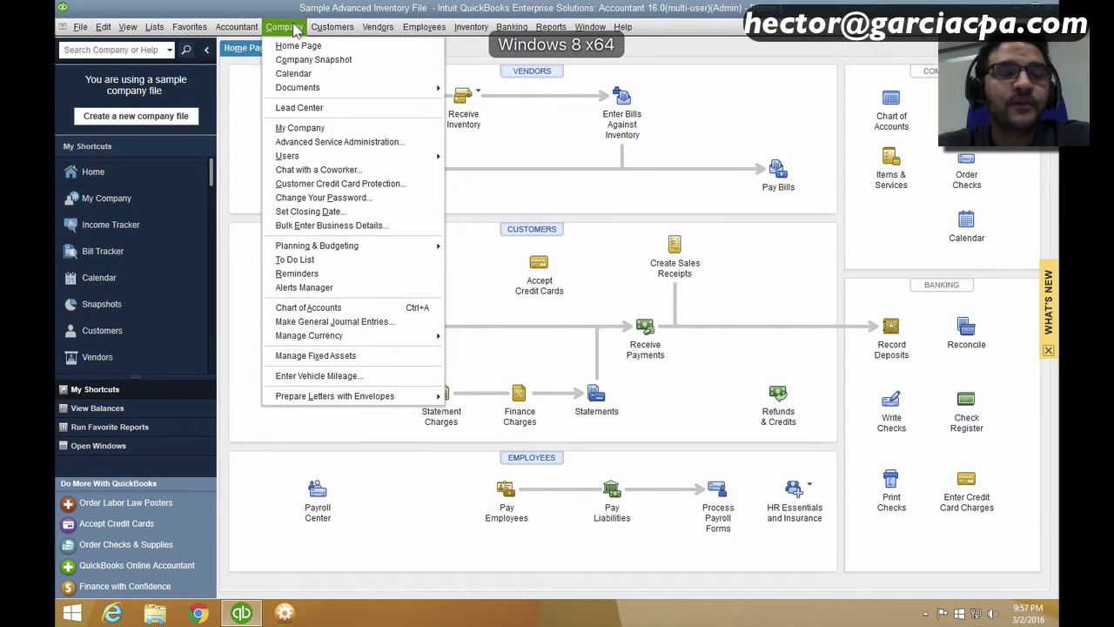
Show the Company > Users submenu options, then go to the File menu to close the company
mouse_move(309, 156)
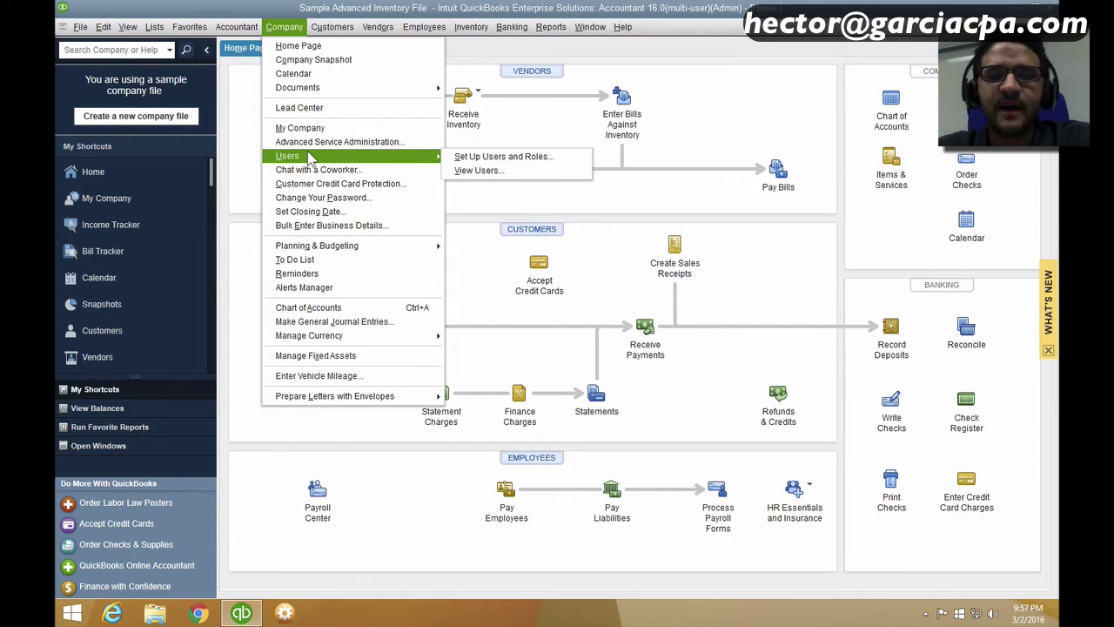
left_click(80, 27)
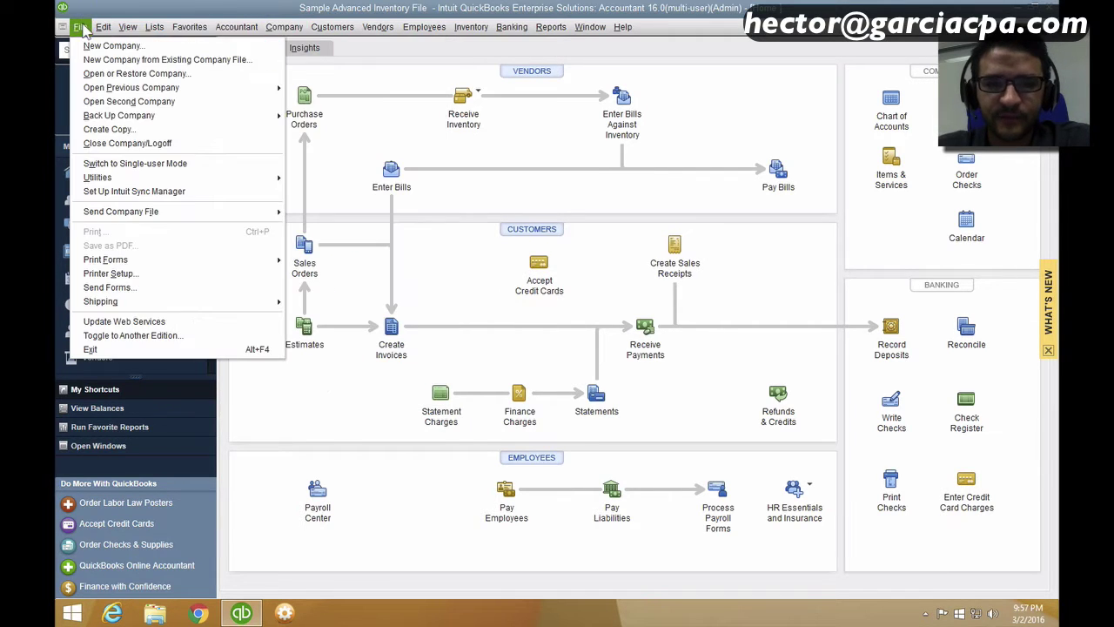
Close the company file and log back into the sample advanced inventory file as Admin
left_click(122, 144)
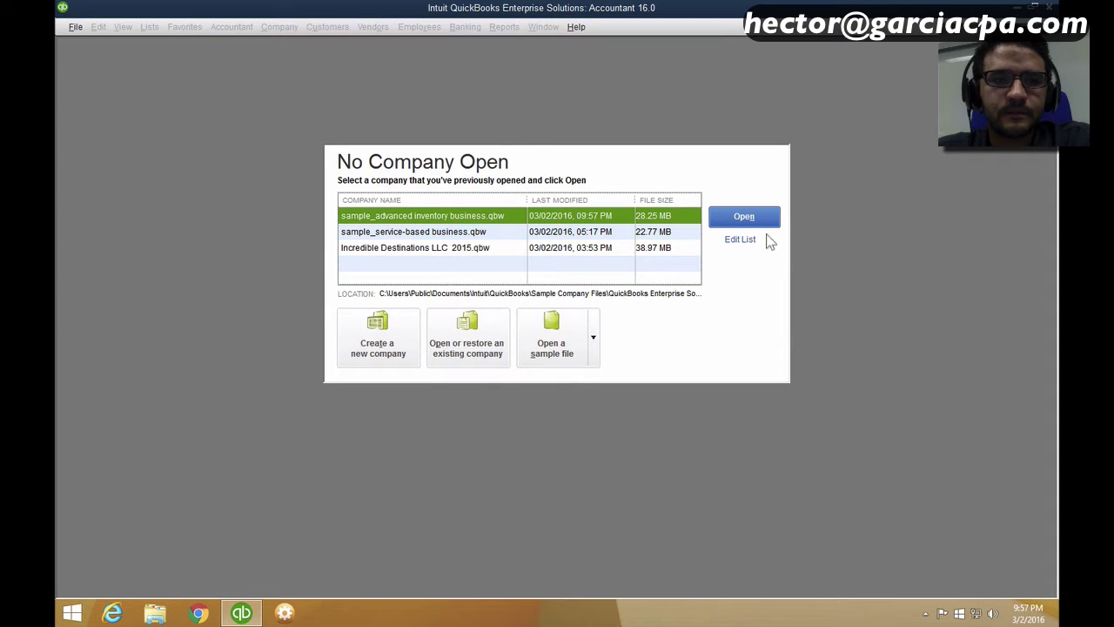
left_click(751, 217)
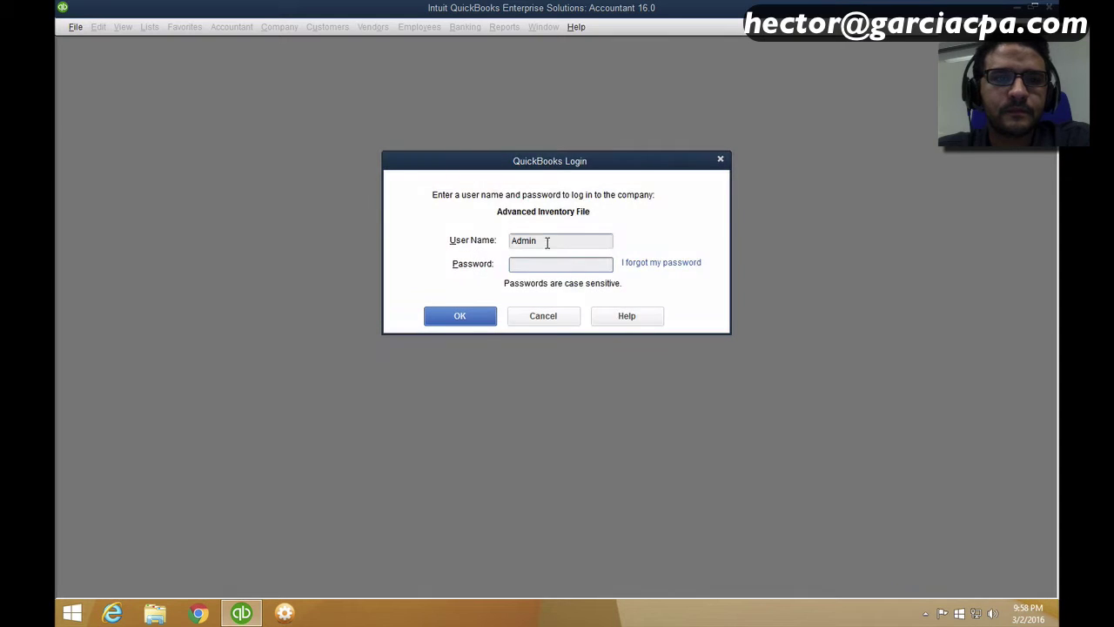
double_click(547, 242)
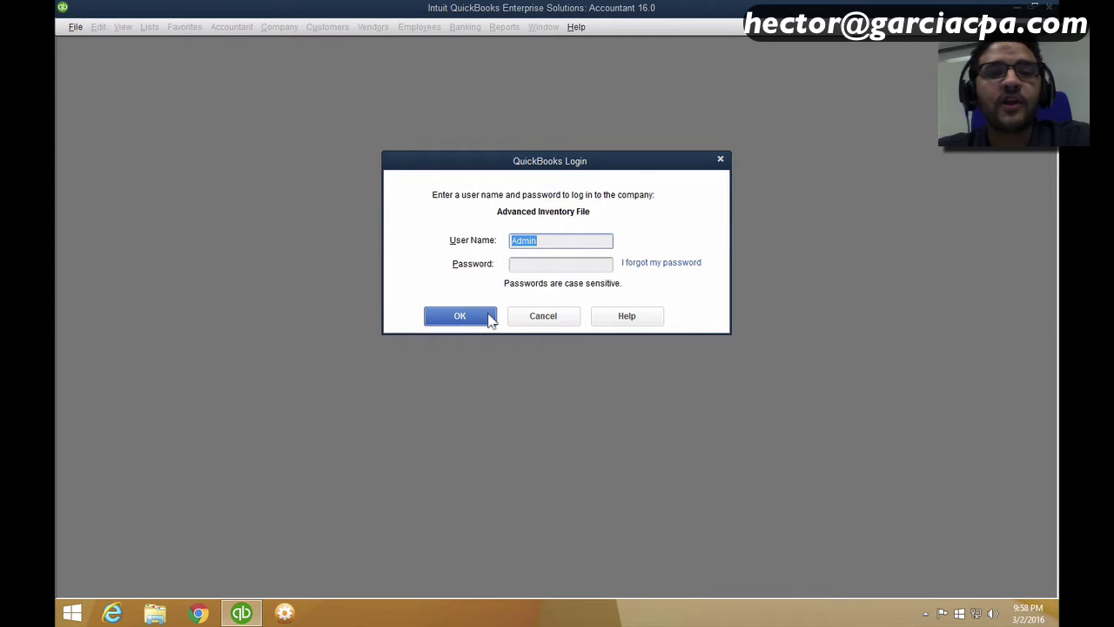
left_click(486, 319)
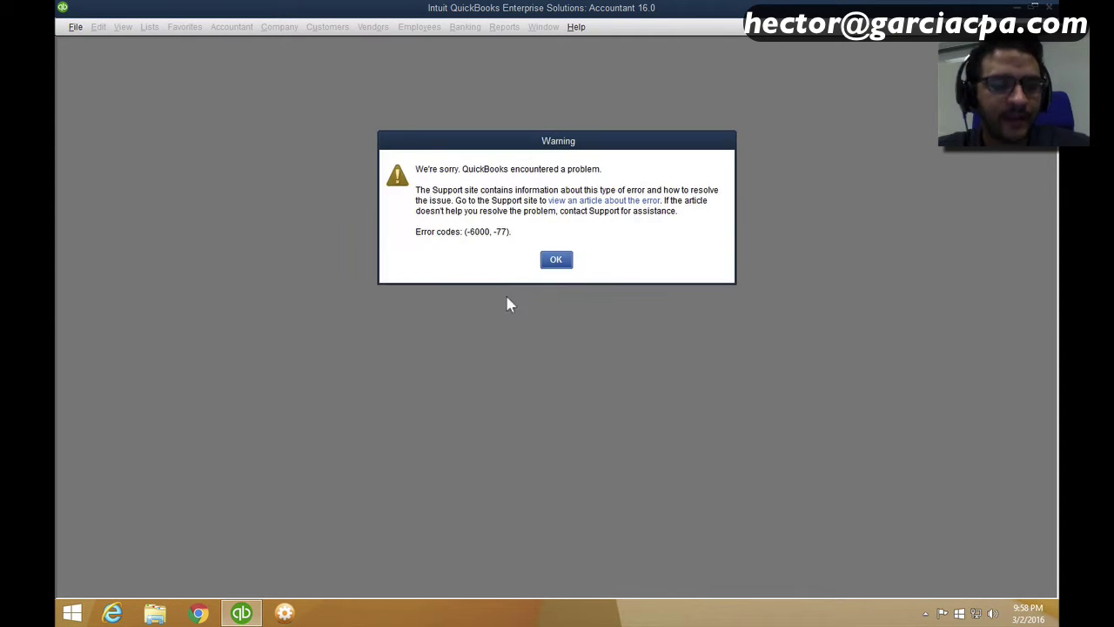
Dismiss the error, reopen and log in again, and acknowledge the sample-file notice
left_click(548, 260)
left_click(730, 215)
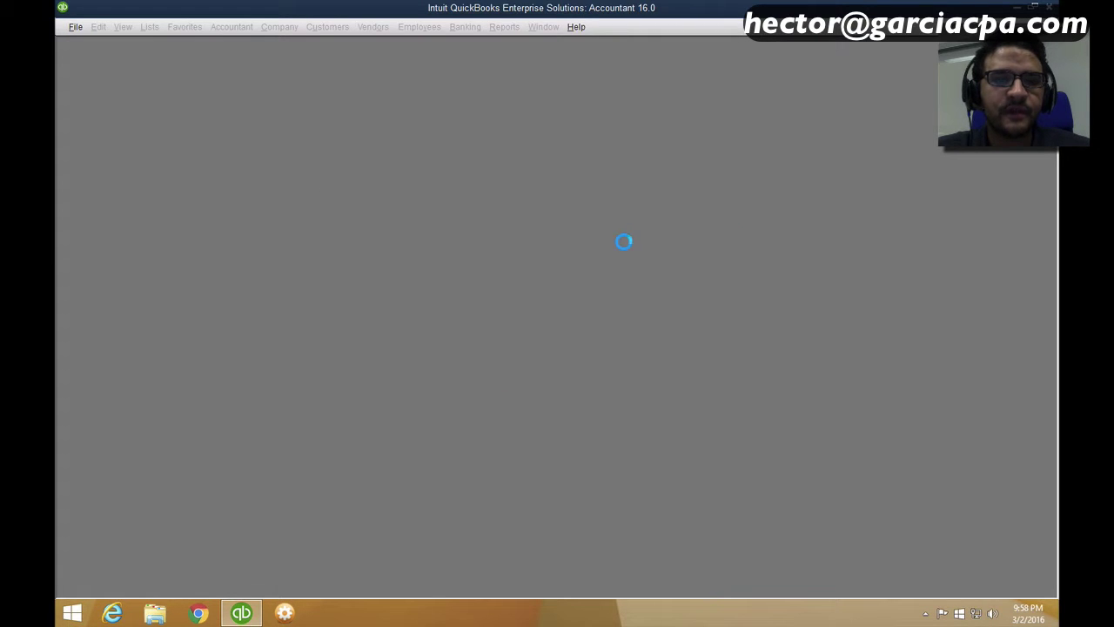
left_click(480, 315)
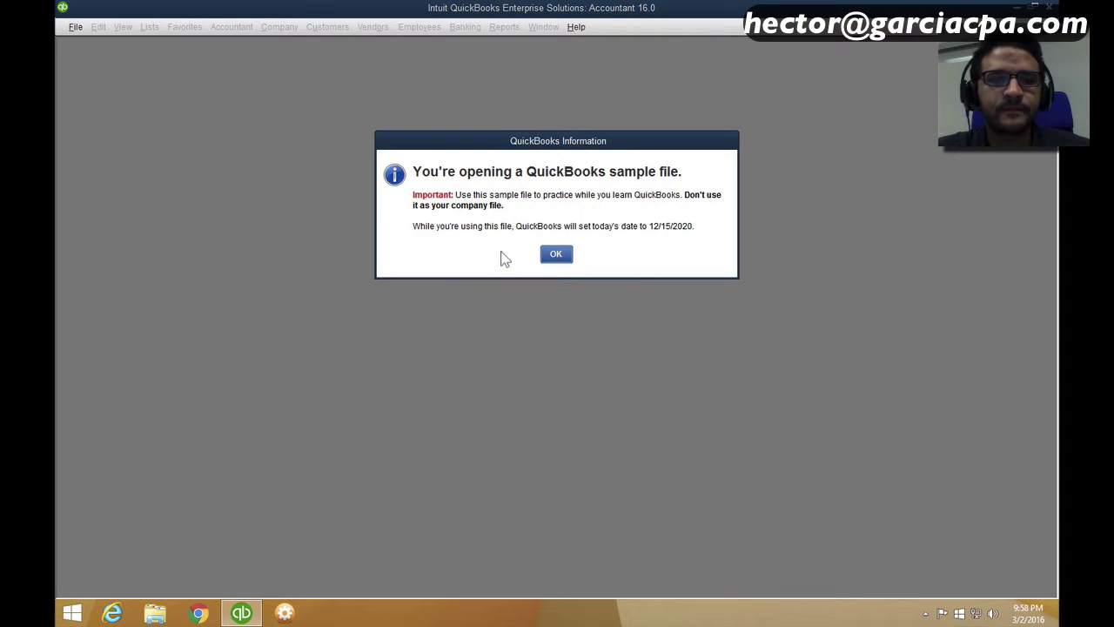
left_click(557, 256)
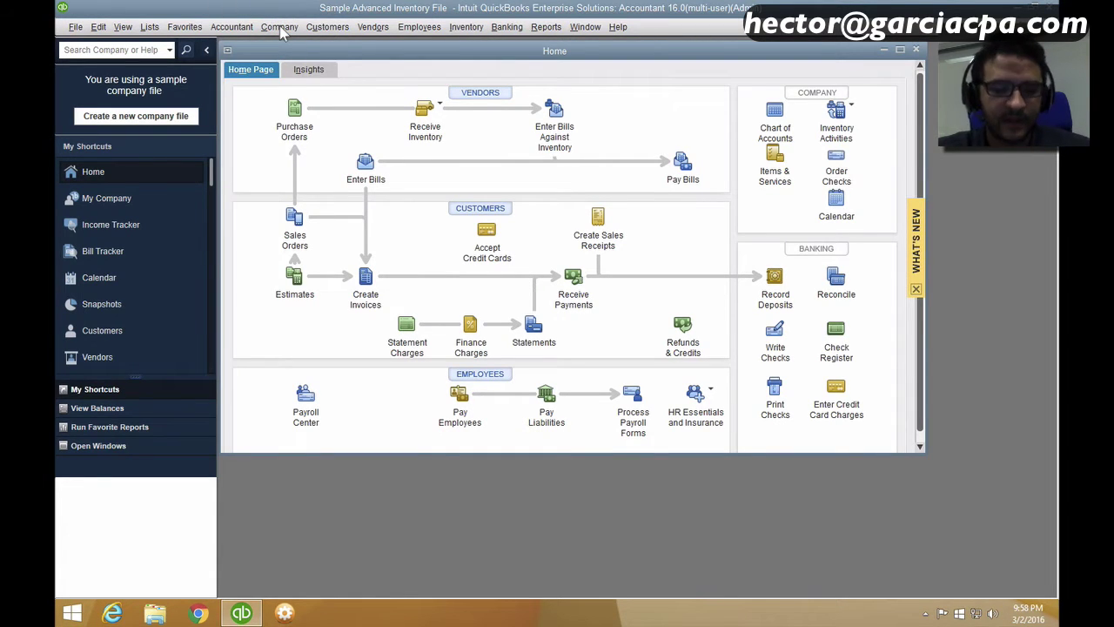
Open the Set Up Users and Roles window from Company > Users
left_click(285, 30)
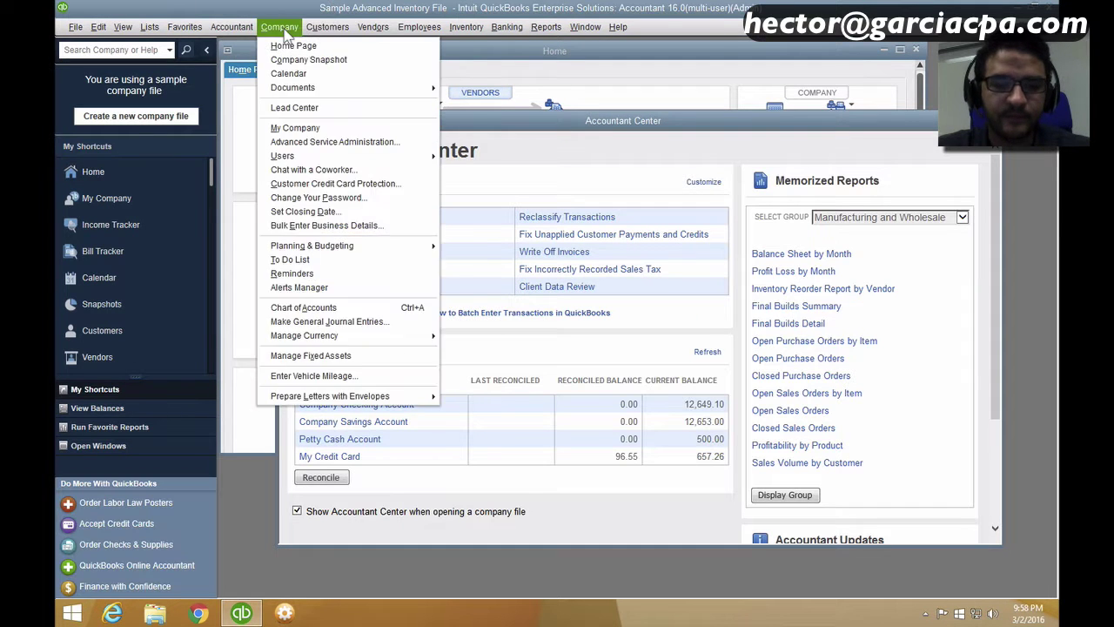
left_click(322, 155)
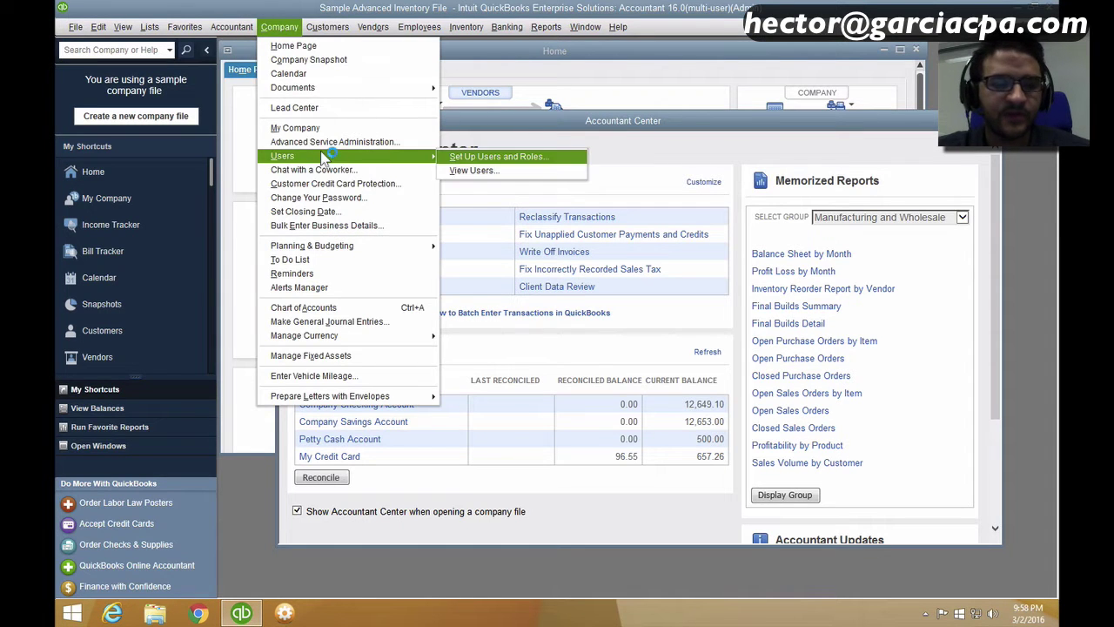
left_click(471, 157)
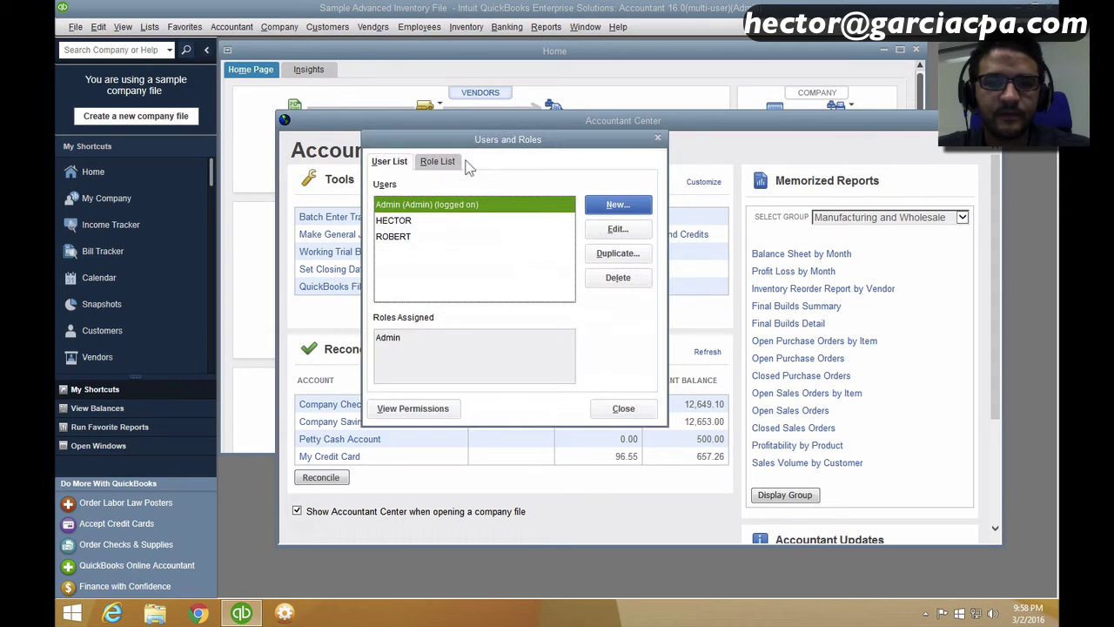
Start a new user named STEVE and enter the account password
left_click(617, 206)
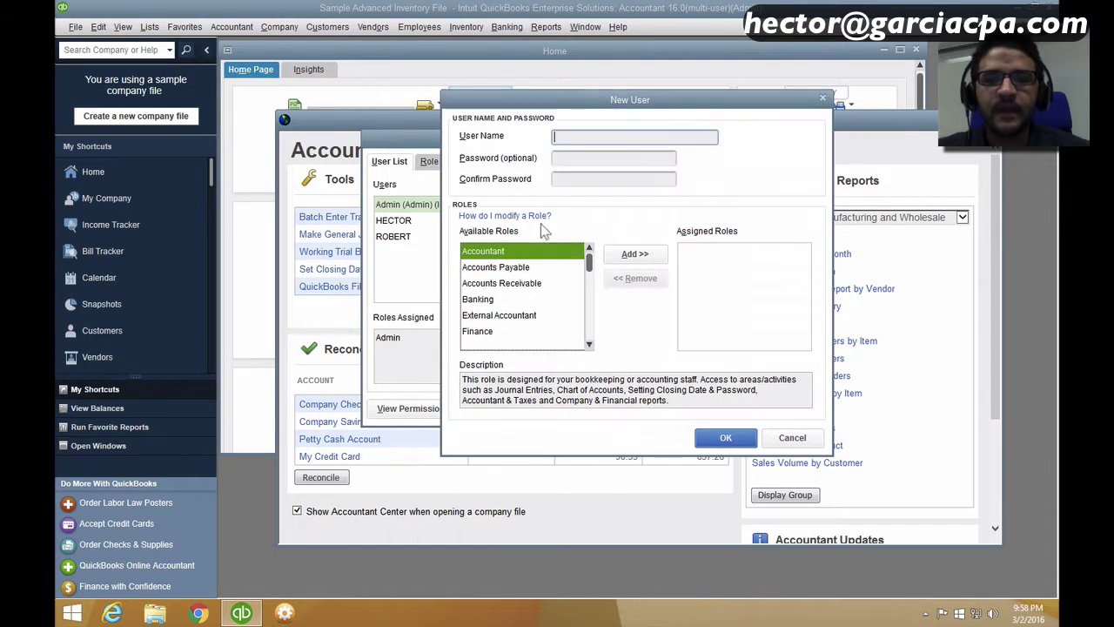
type("STEVE")
left_click(582, 155)
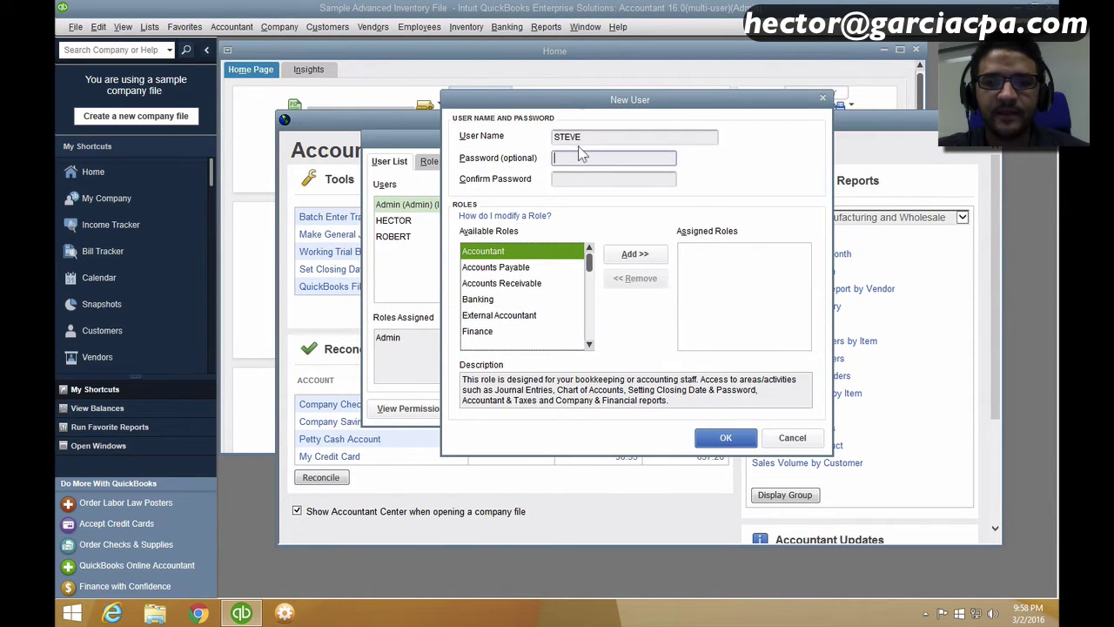
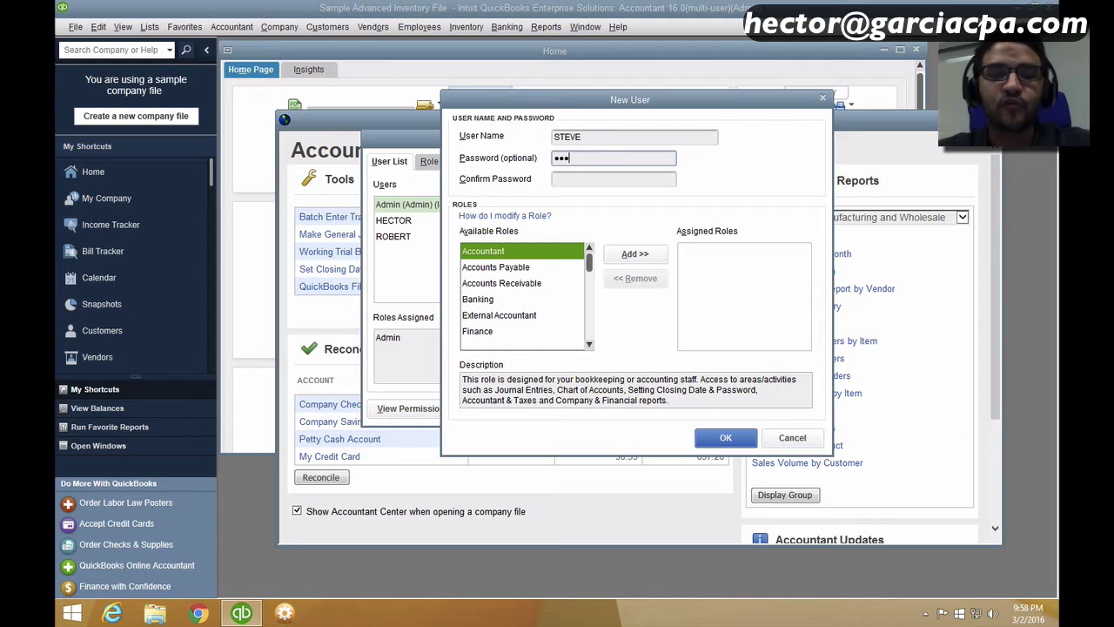
key("Tab")
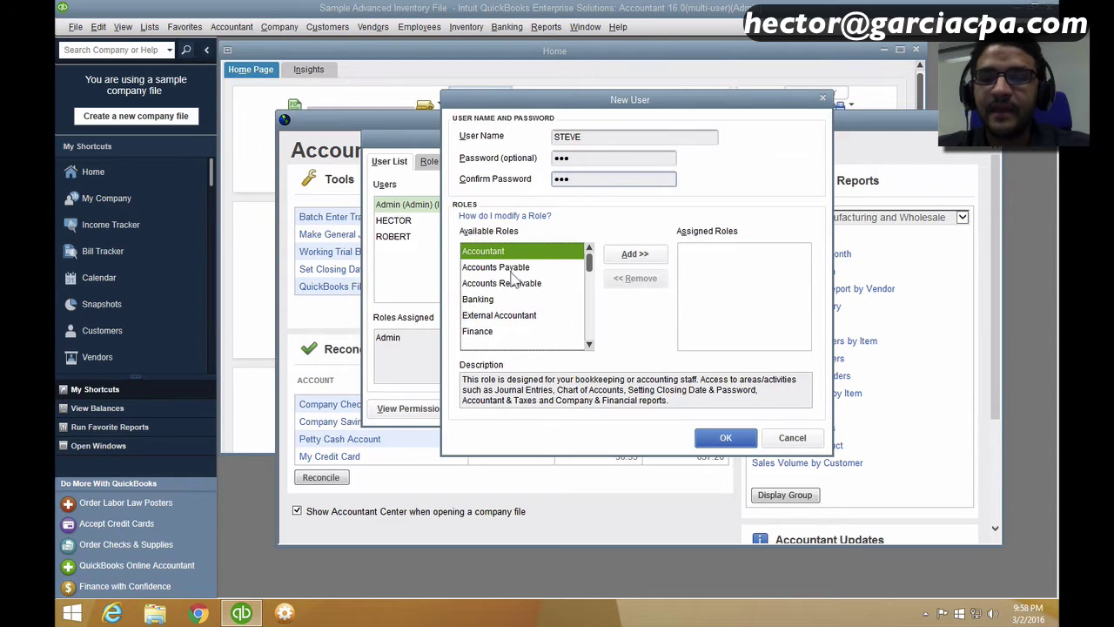
Review the role descriptions and assign the Banking role to STEVE
left_click(512, 268)
scroll(512, 278, "down", 2)
left_click(509, 286)
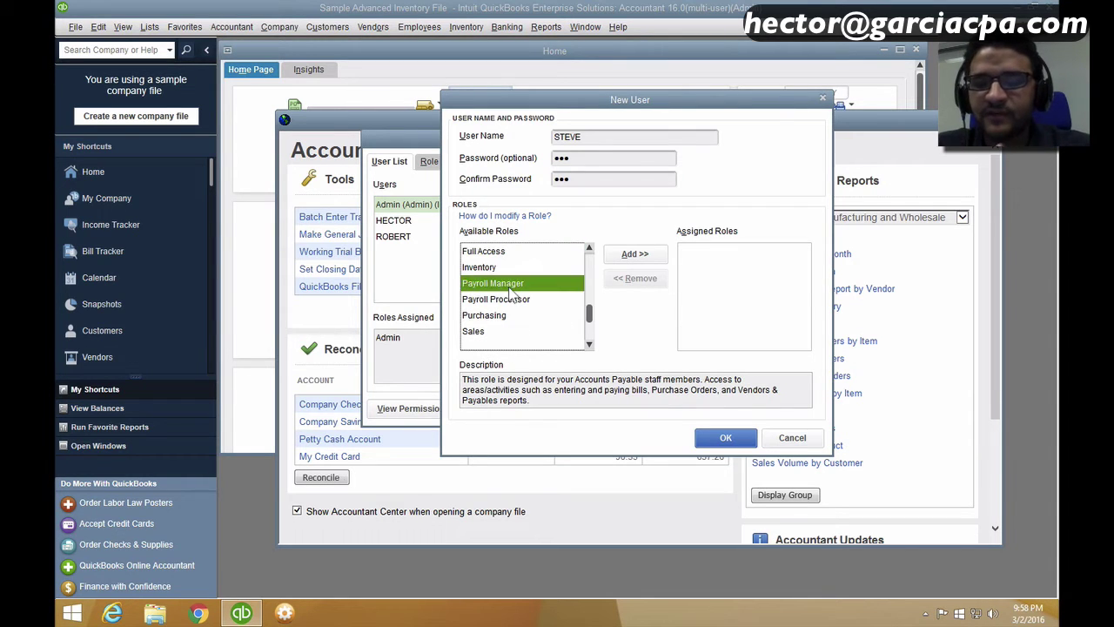
scroll(512, 287, "up", 2)
left_click(503, 269)
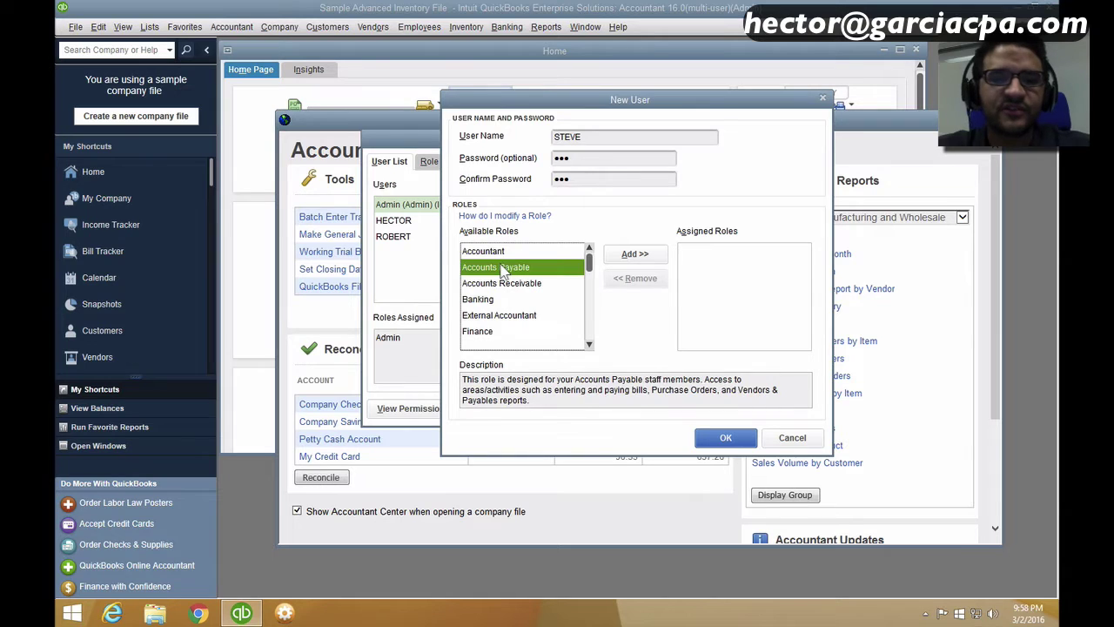
scroll(504, 271, "down", 2)
scroll(504, 272, "up", 2)
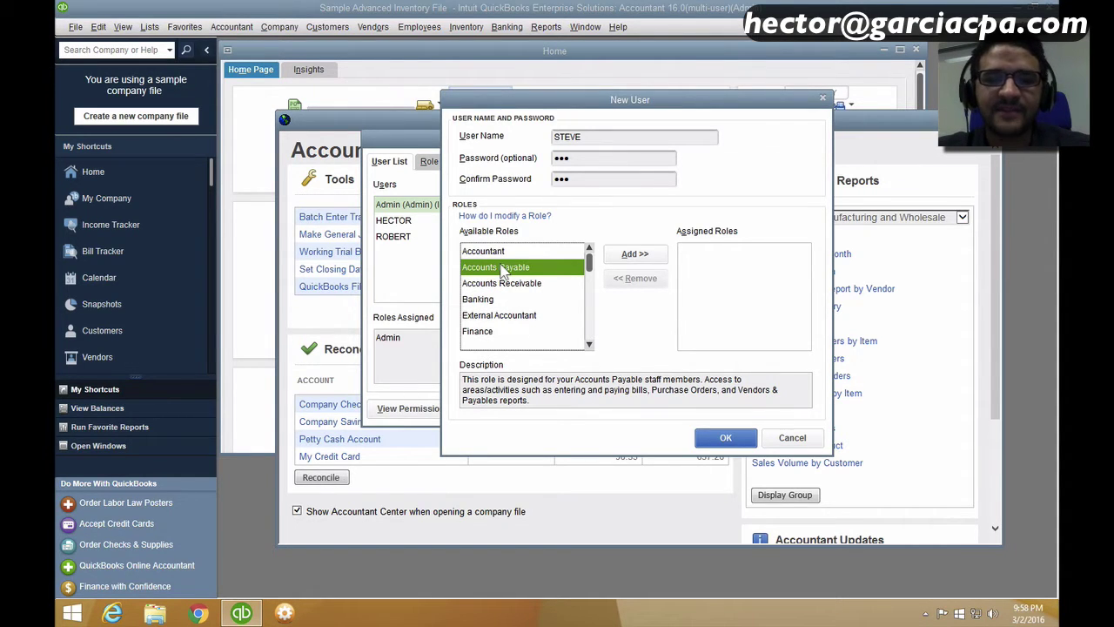
left_click(516, 300)
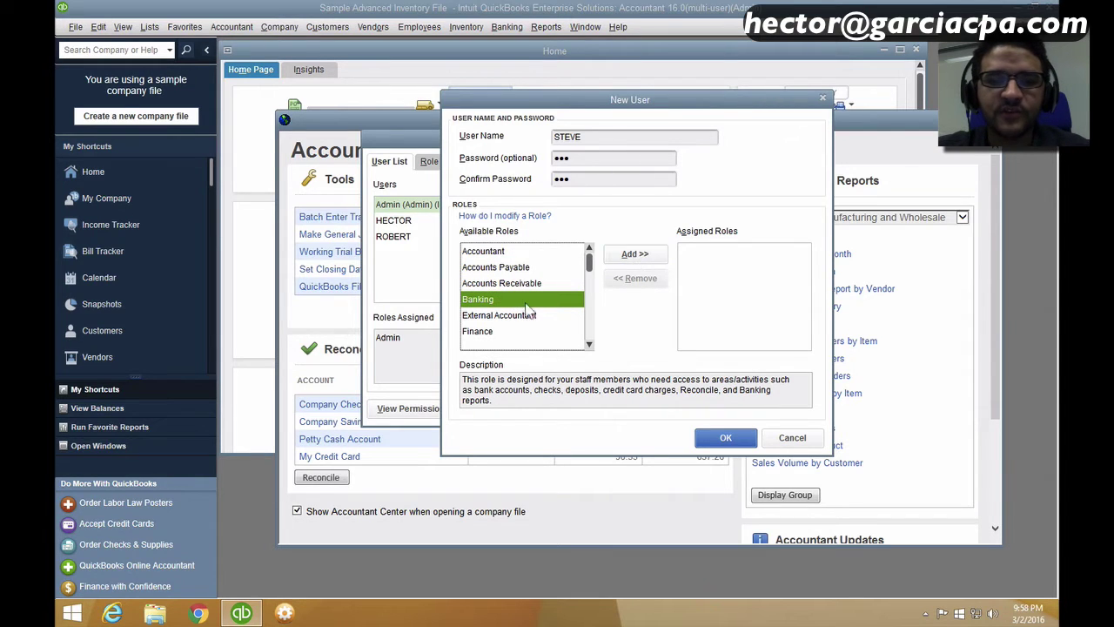
left_click(636, 253)
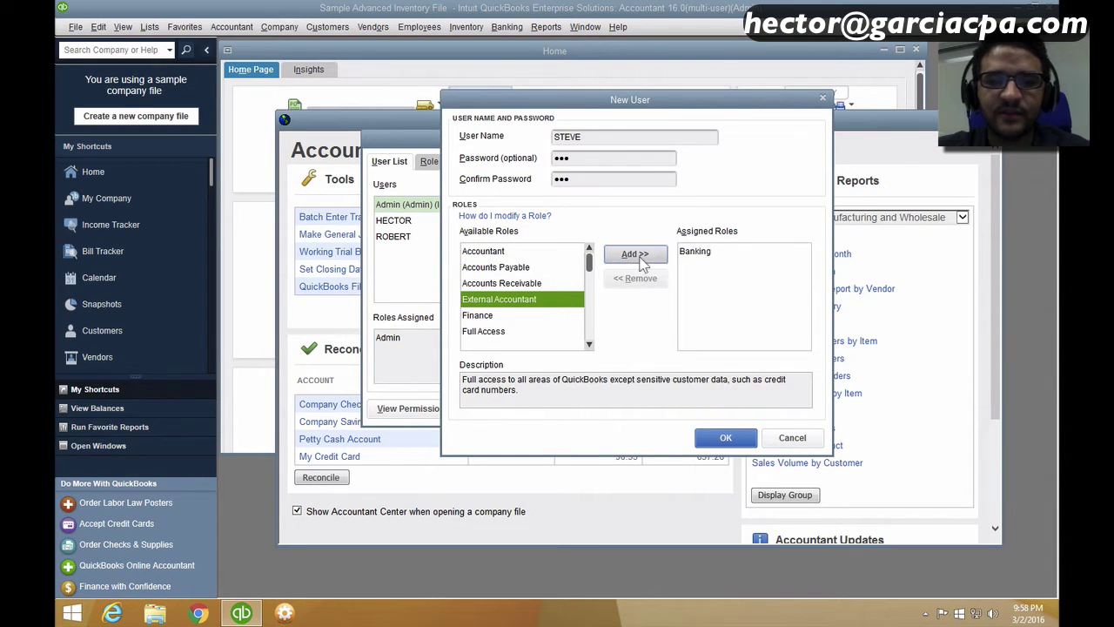
Browse the remaining roles and assign the Sales role to STEVE as well
key("Down")
key("Down")
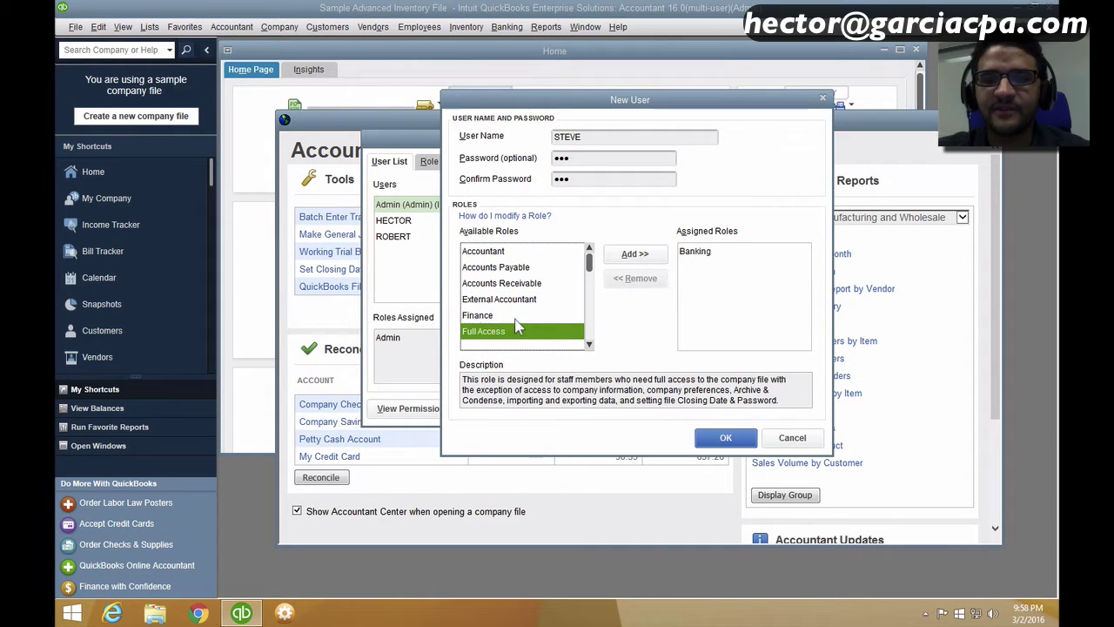
key("Up")
key("Down")
key("Down")
key("Down")
key("Down")
key("Down")
key("Down")
key("Down")
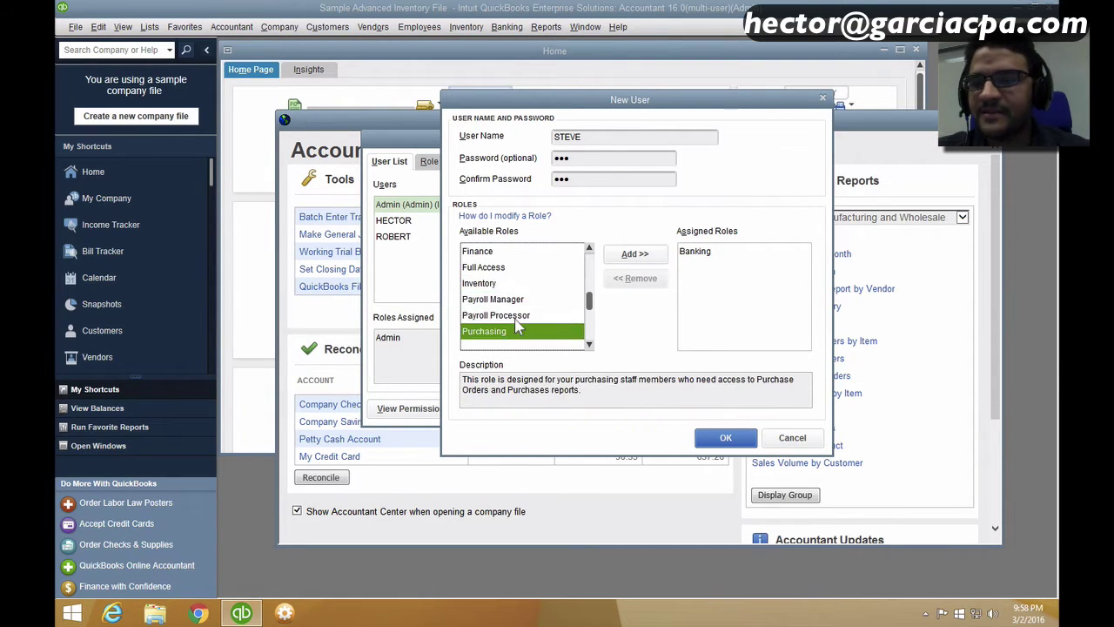
key("Up")
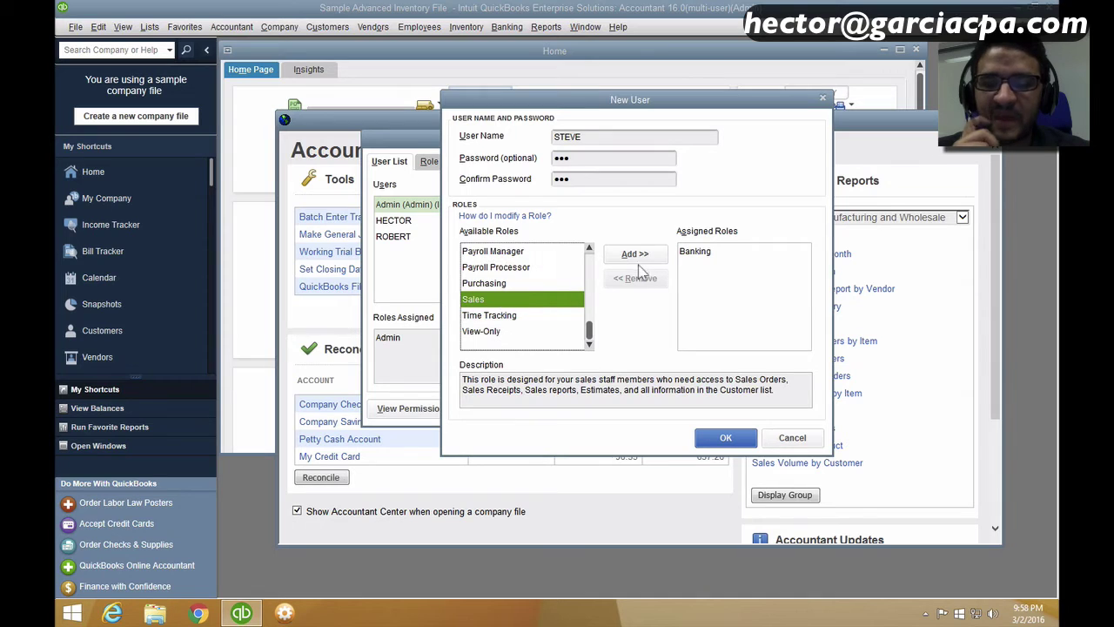
left_click(644, 256)
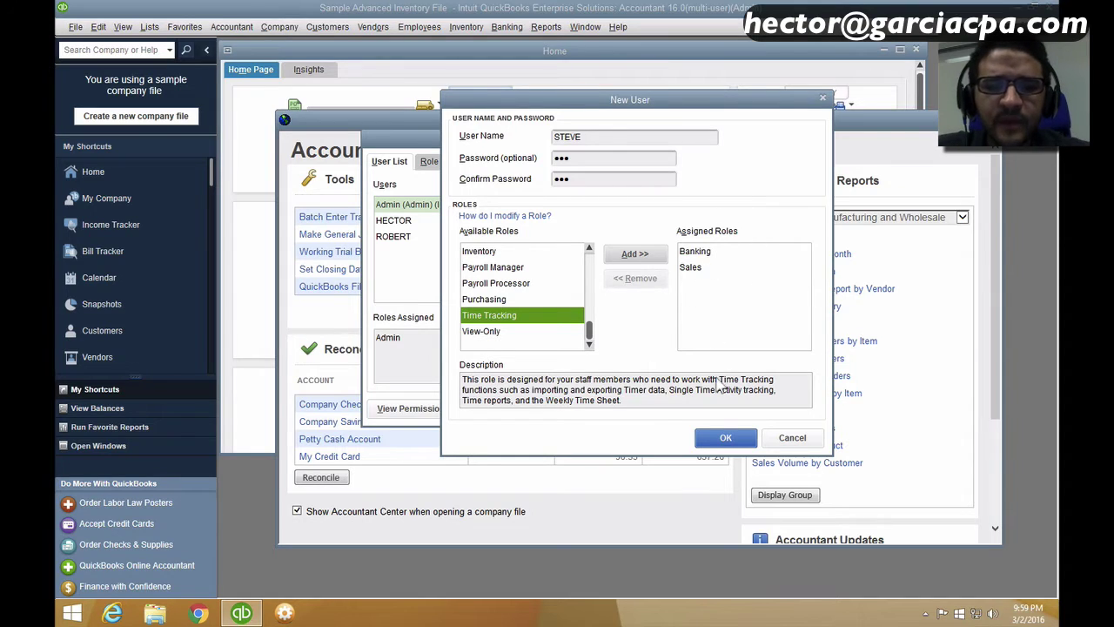
Save user STEVE and display his permissions report through View Permissions
left_click(722, 439)
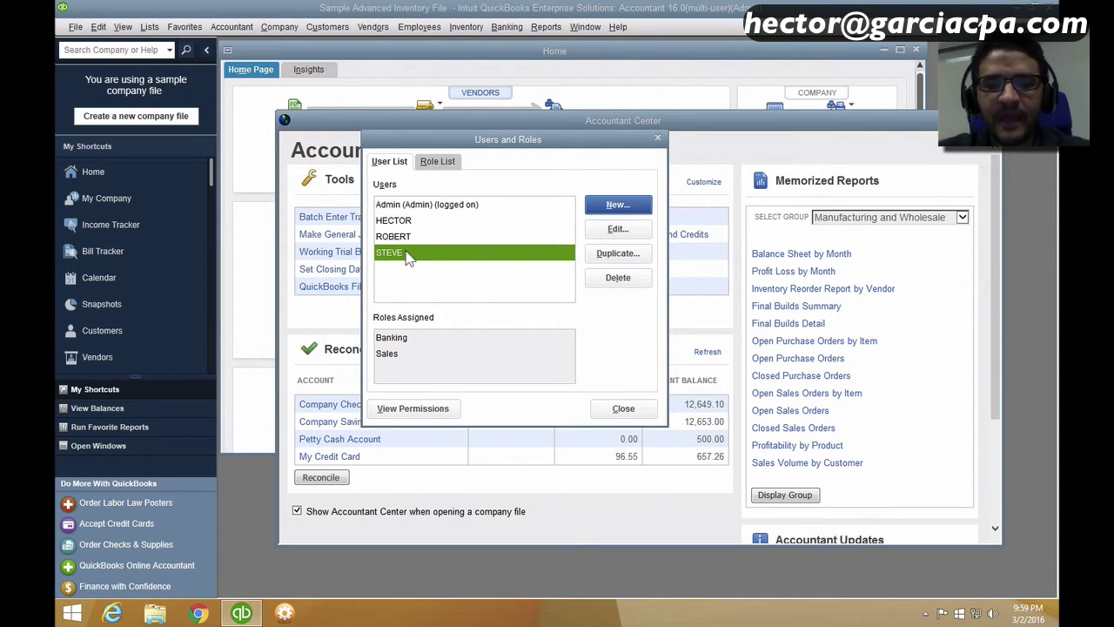
left_click(406, 411)
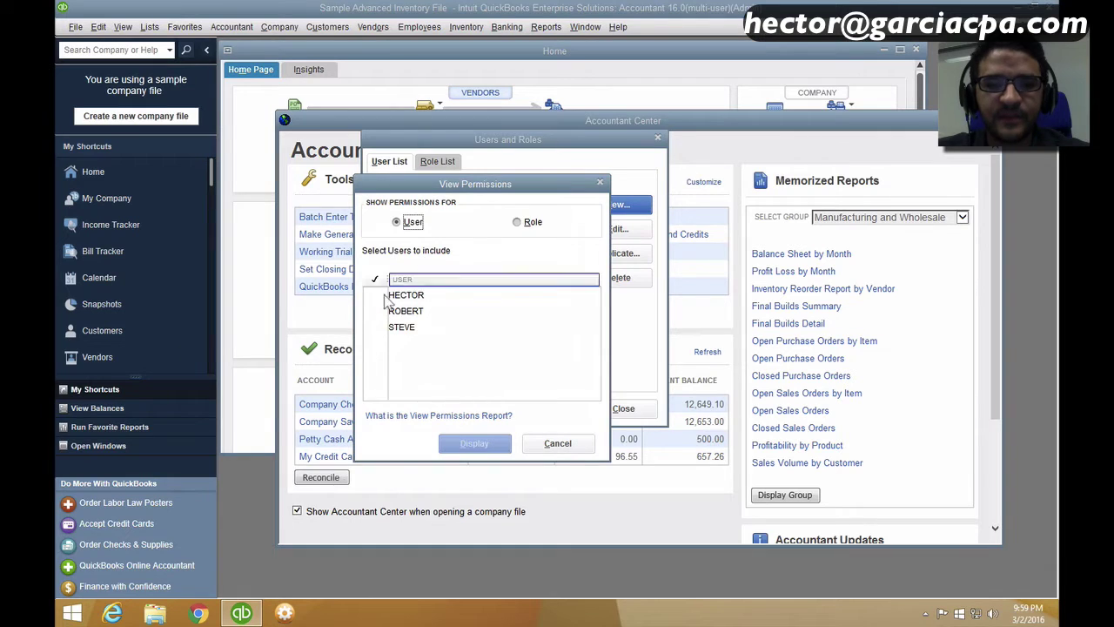
left_click(376, 329)
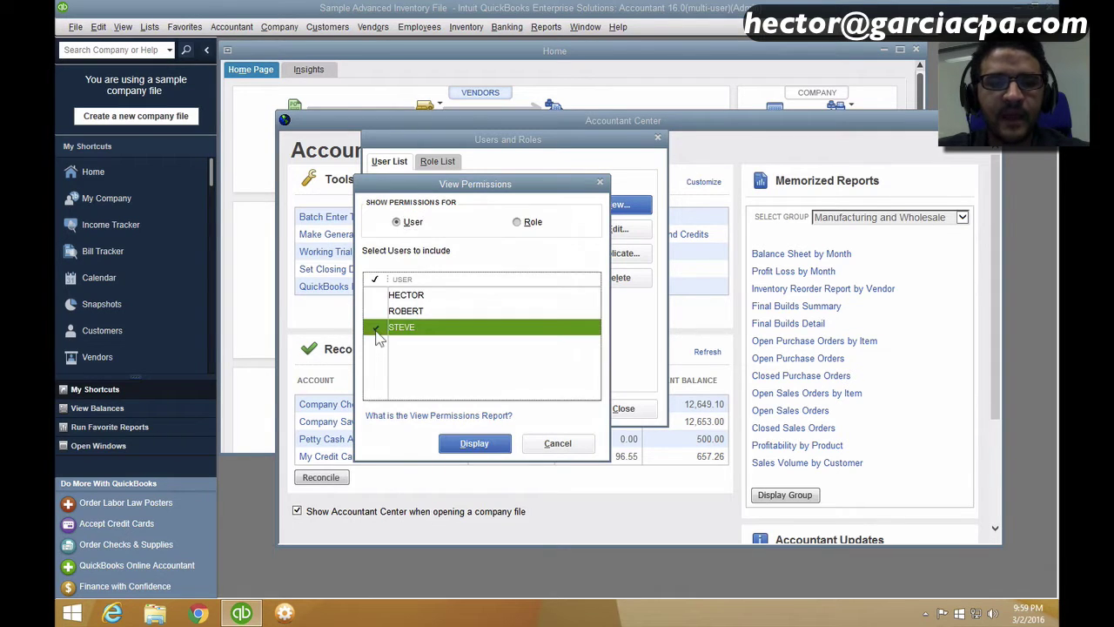
left_click(474, 443)
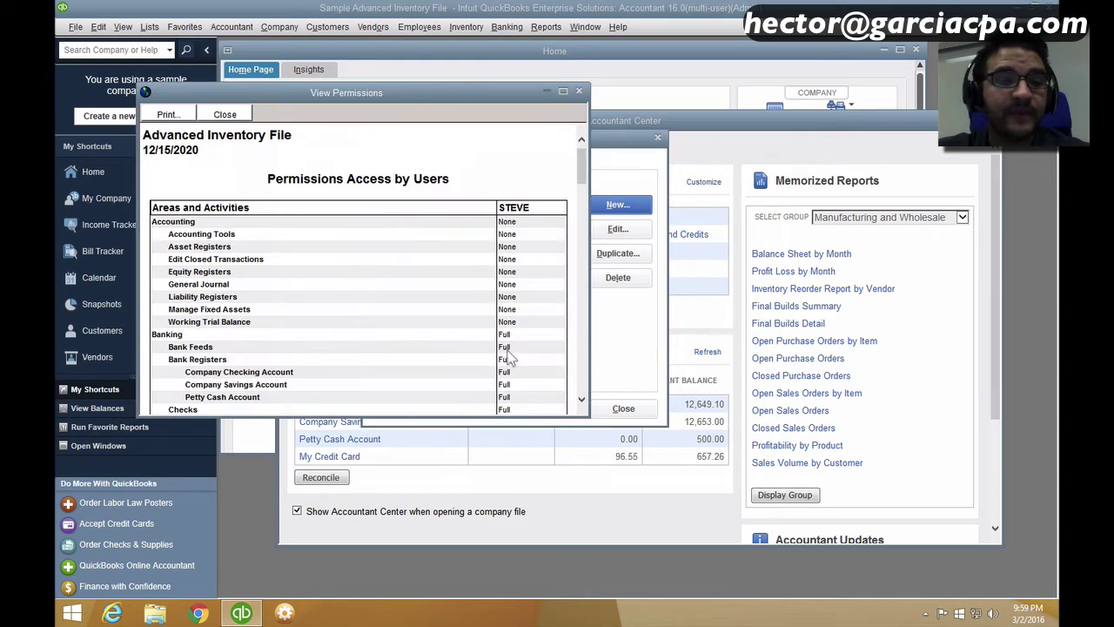
Enlarge the report and highlight Full banking access and Accounting's None entries
mouse_move(586, 177)
left_mouse_down()
mouse_move(582, 395)
mouse_move(585, 165)
left_mouse_up()
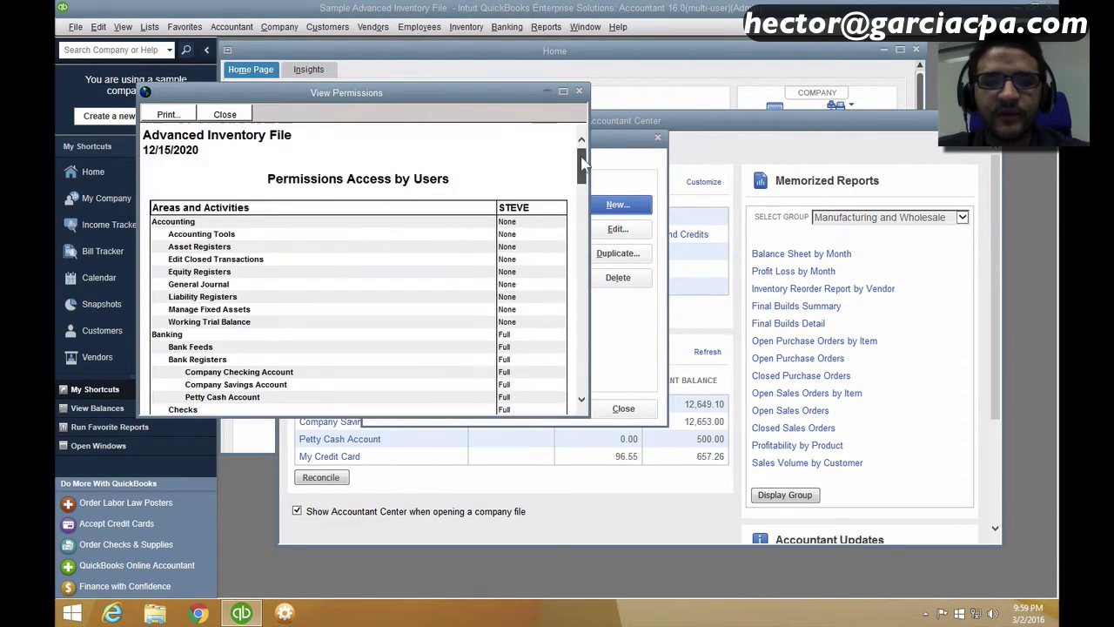
left_click_drag(589, 420, 947, 586)
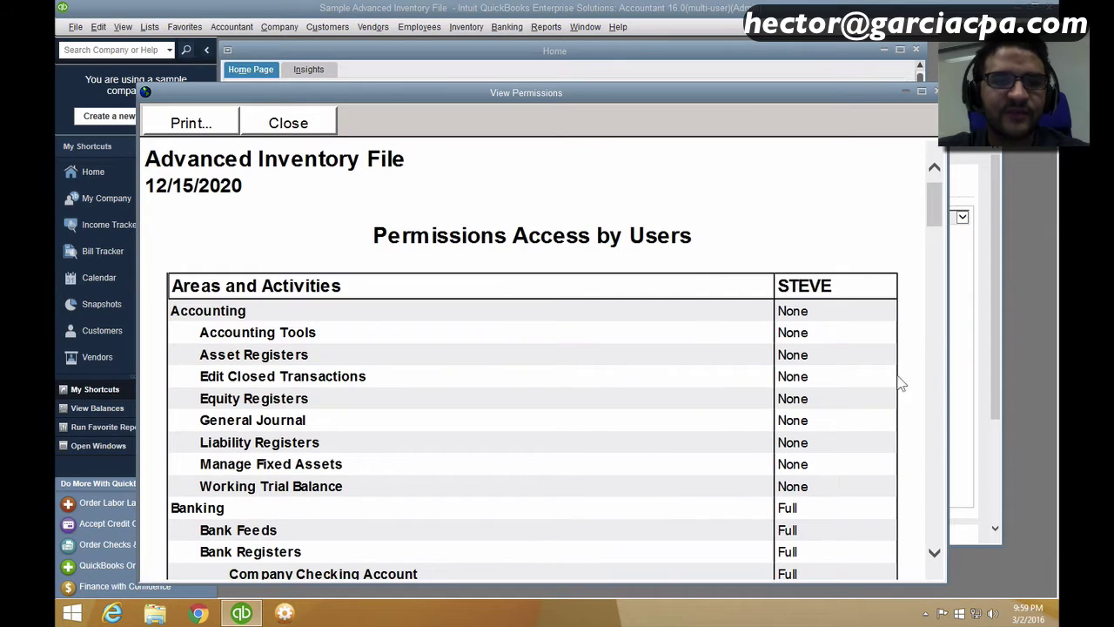
left_click_drag(926, 206, 931, 233)
left_click_drag(780, 331, 800, 333)
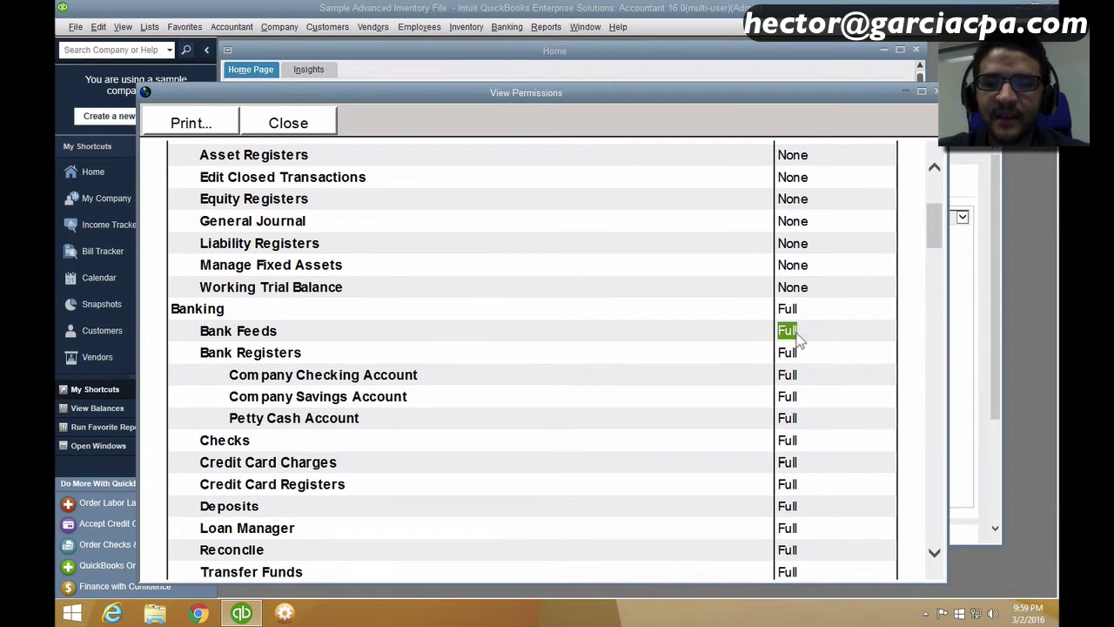
left_click_drag(782, 374, 799, 375)
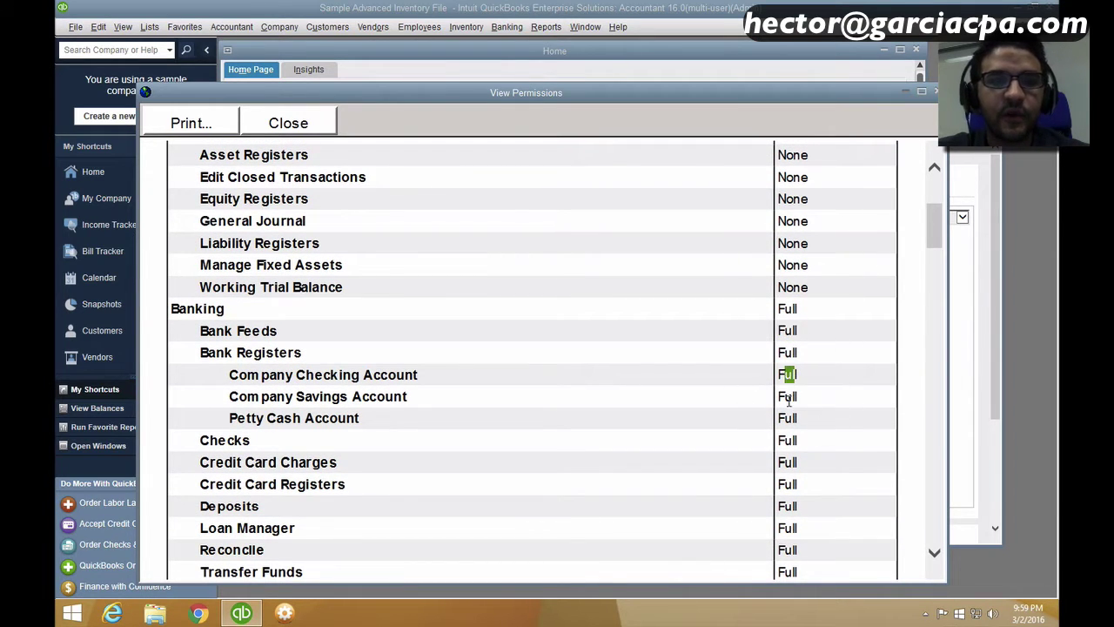
left_click_drag(779, 419, 798, 420)
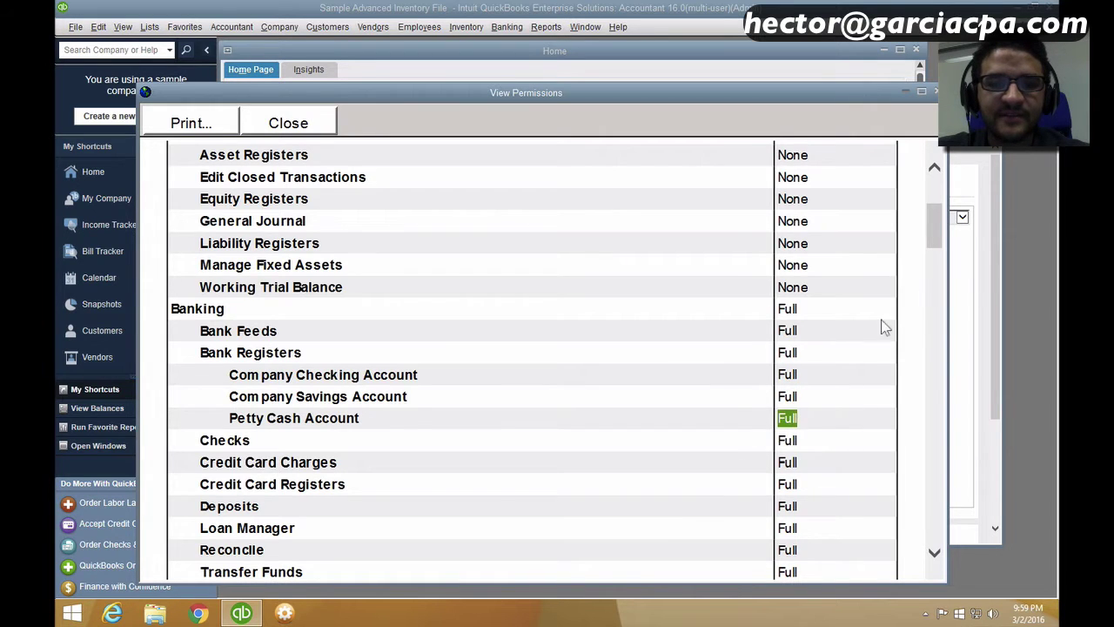
left_click_drag(931, 231, 934, 209)
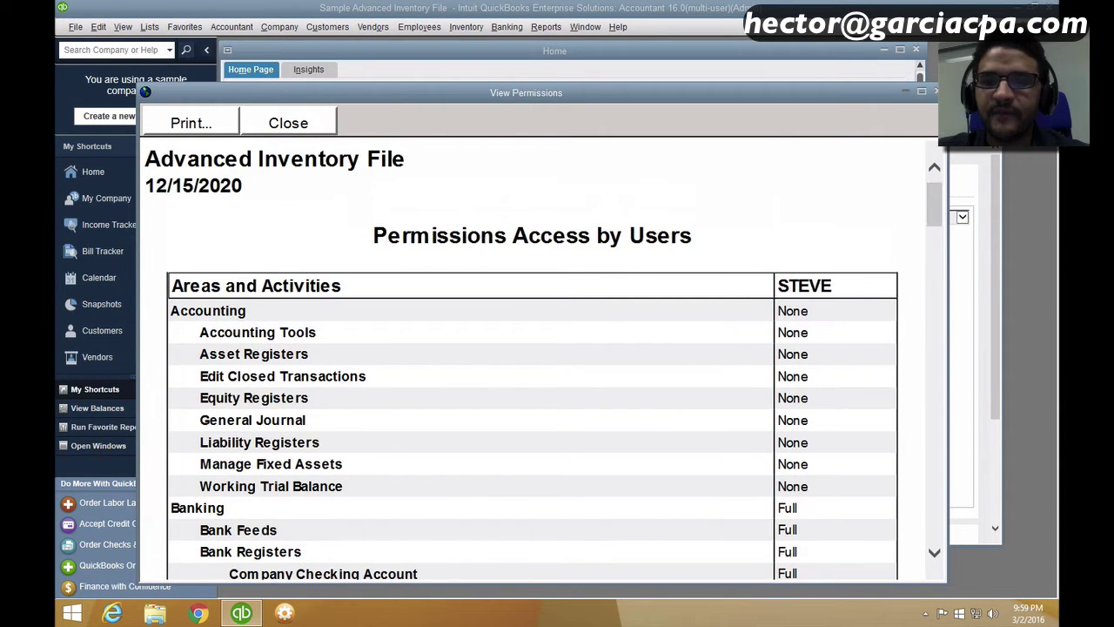
left_click_drag(245, 309, 172, 311)
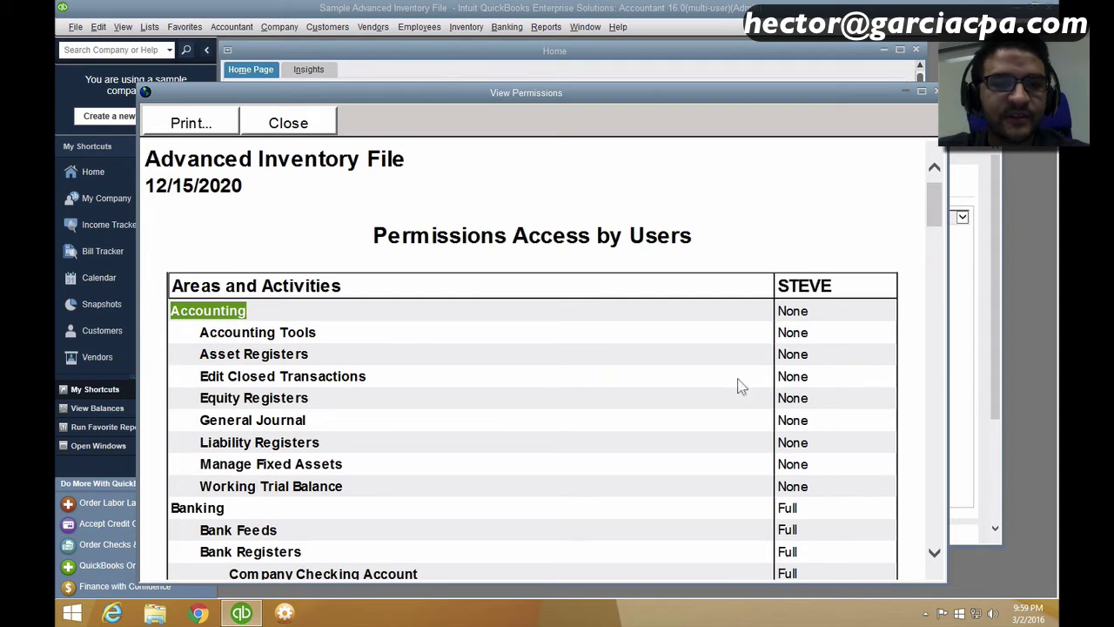
left_click_drag(785, 376, 810, 377)
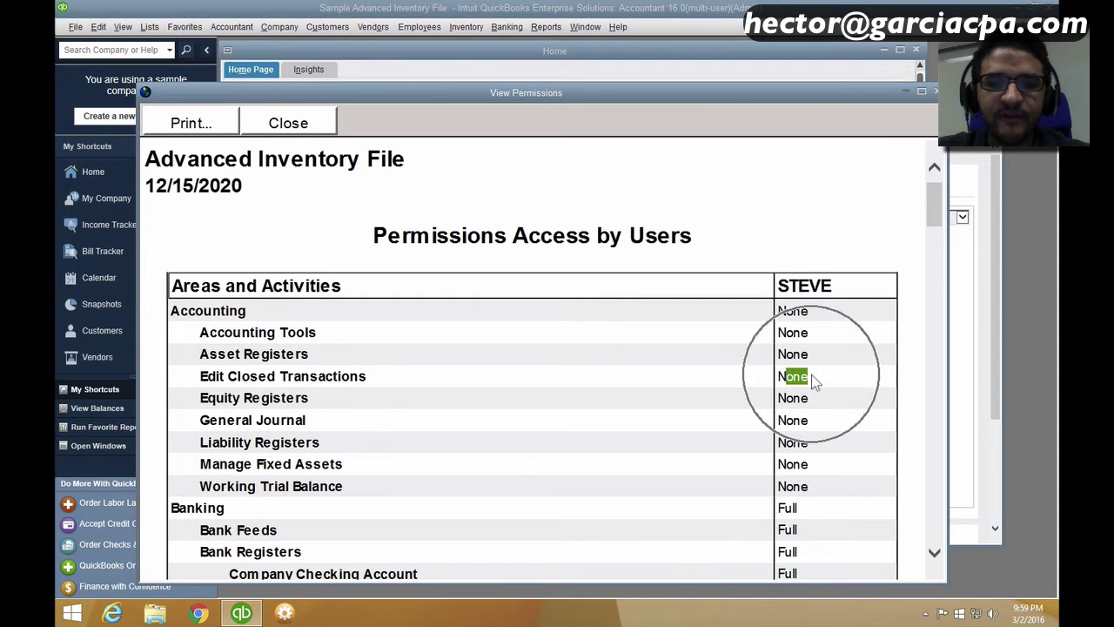
Scroll to the Sales area, highlight Full access for Credit Memos, Estimates, Invoices, then close
scroll(932, 407, "down", 5)
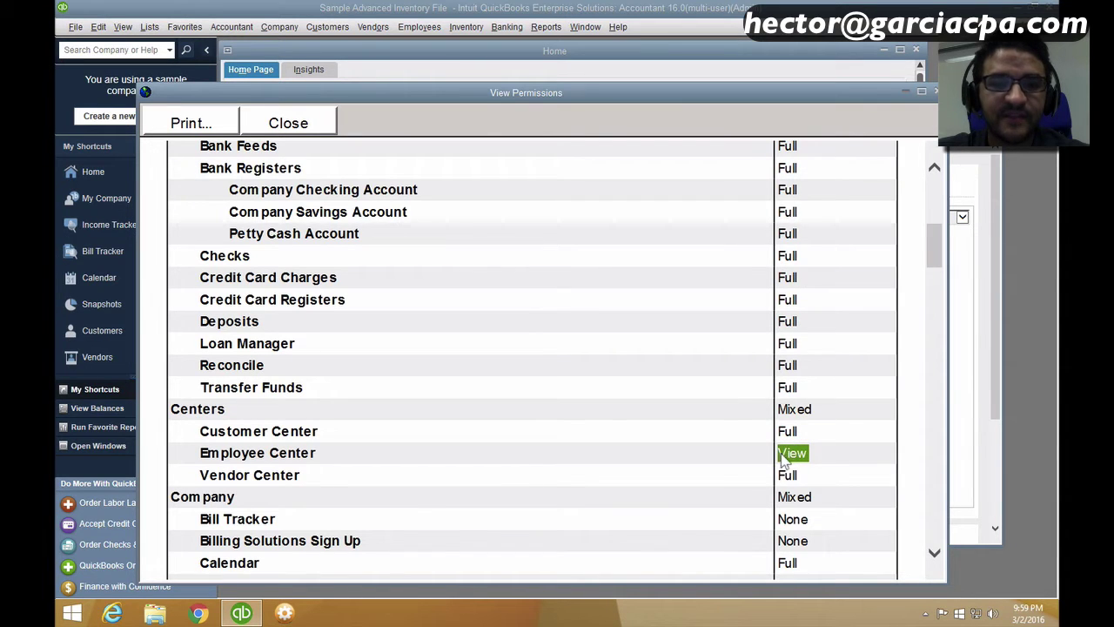
left_click_drag(929, 234, 939, 322)
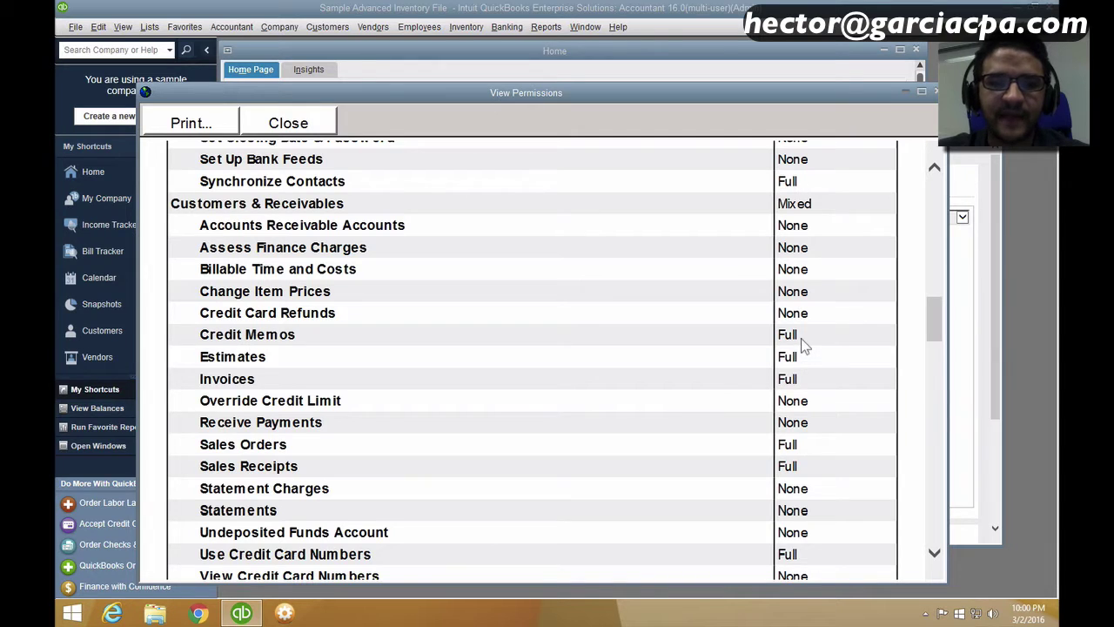
double_click(796, 337)
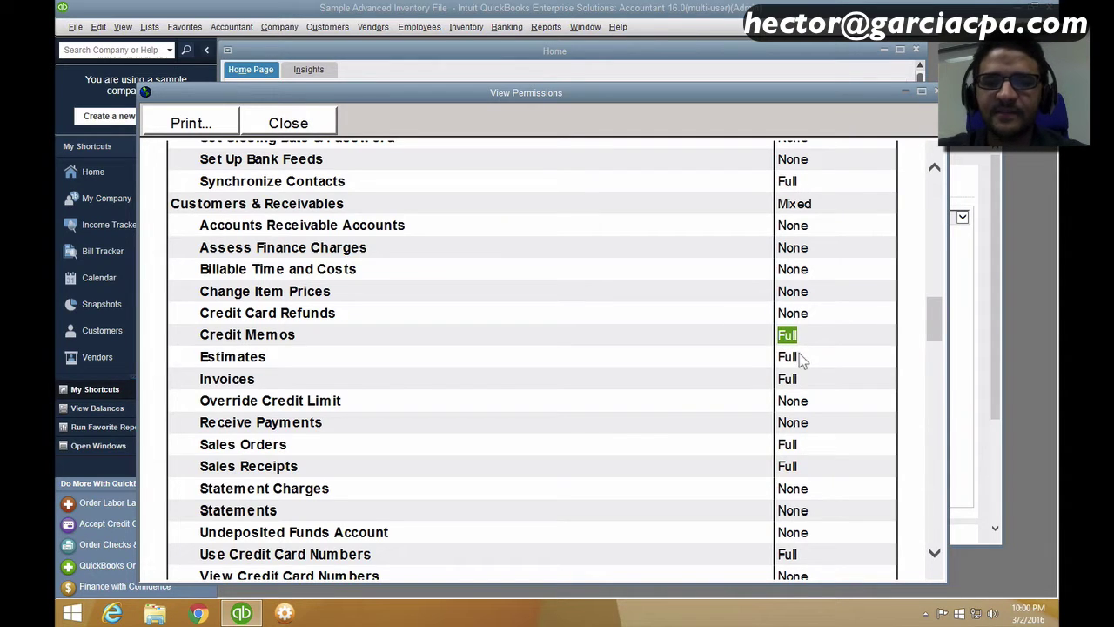
double_click(785, 359)
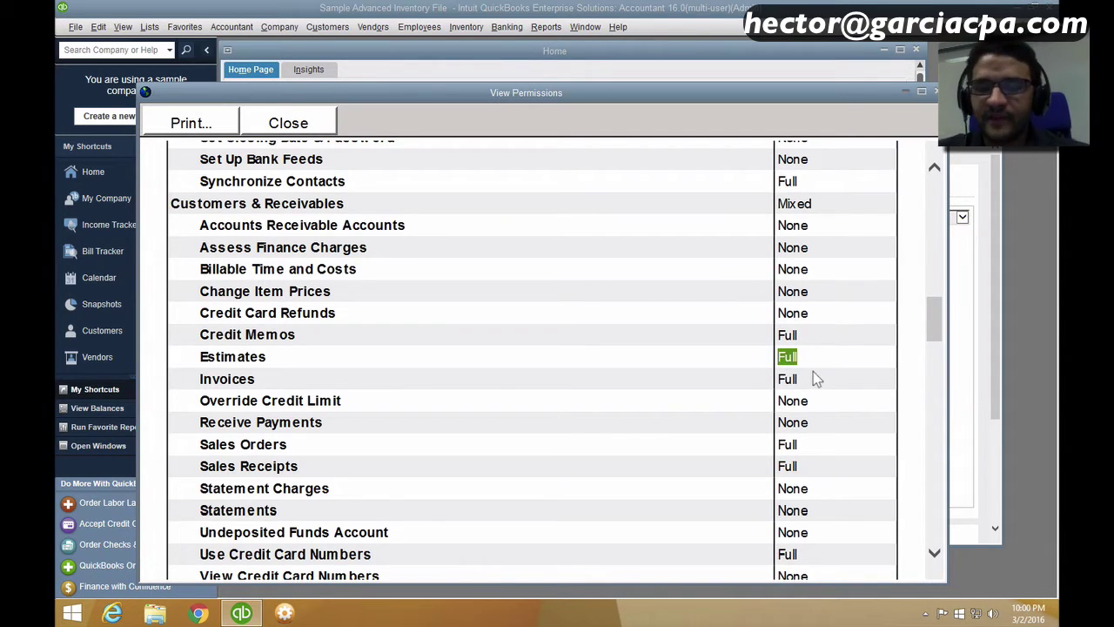
double_click(787, 380)
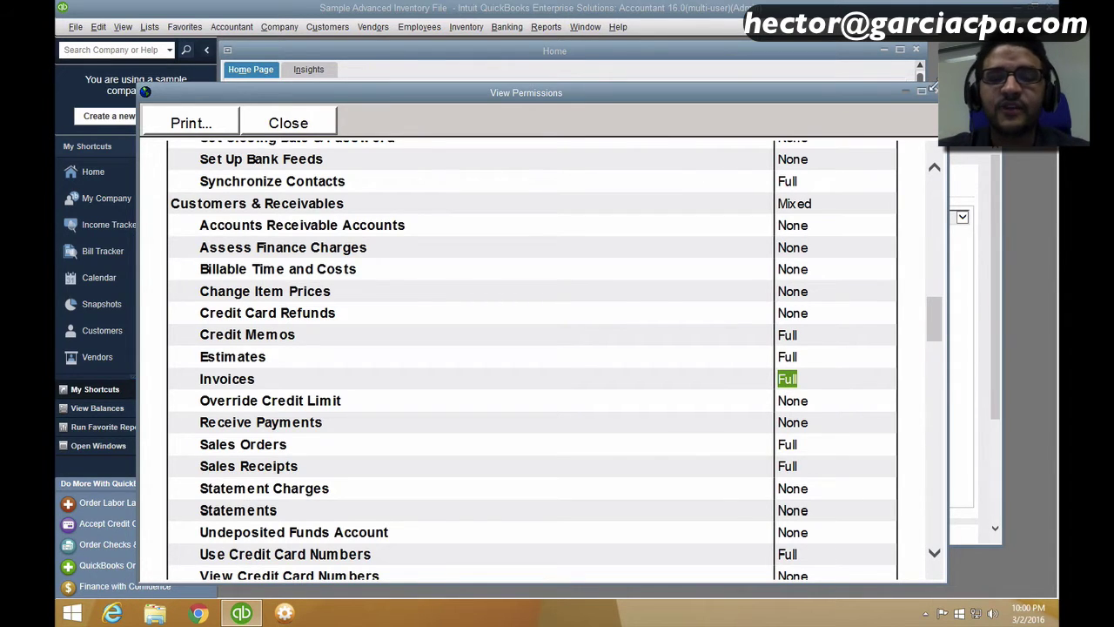
key("Escape")
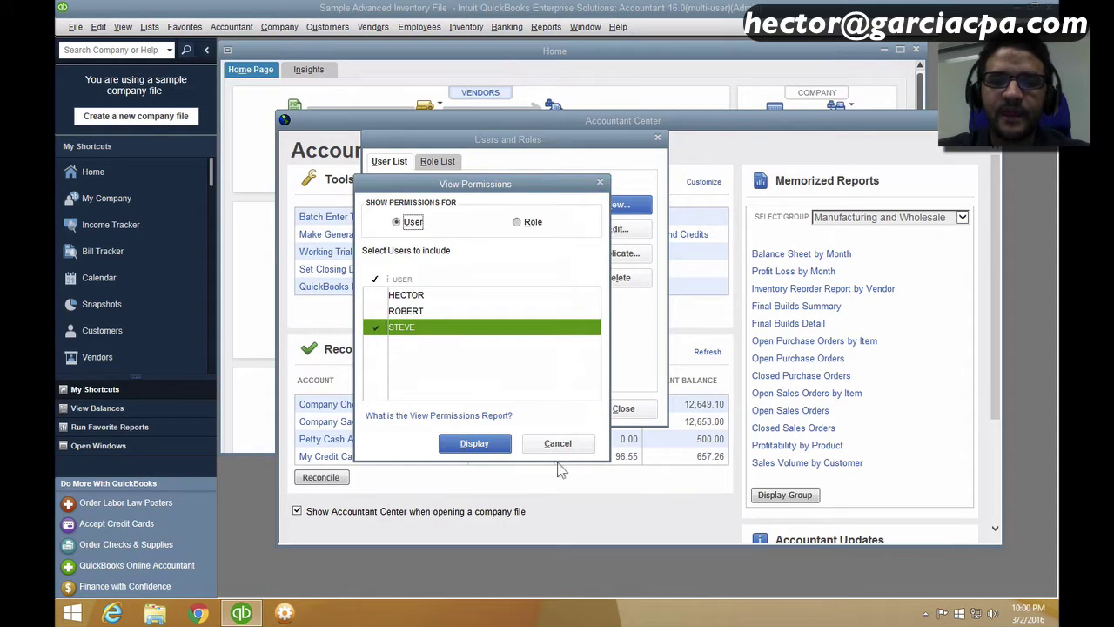
Cancel the permissions chooser and glance at the Role List before returning to users
left_click(562, 446)
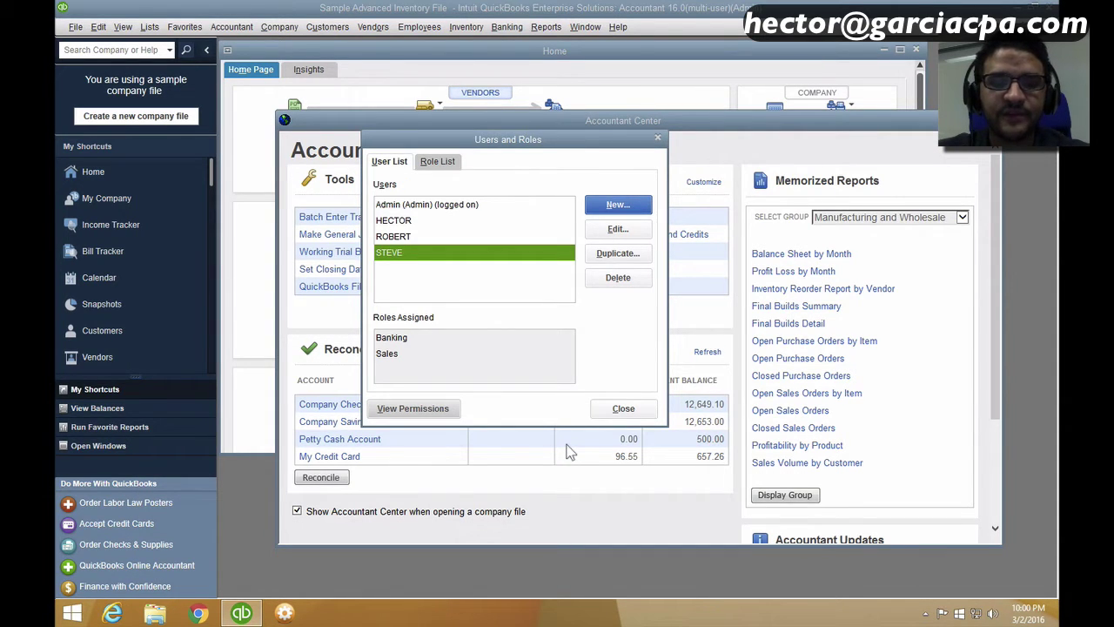
left_click(446, 167)
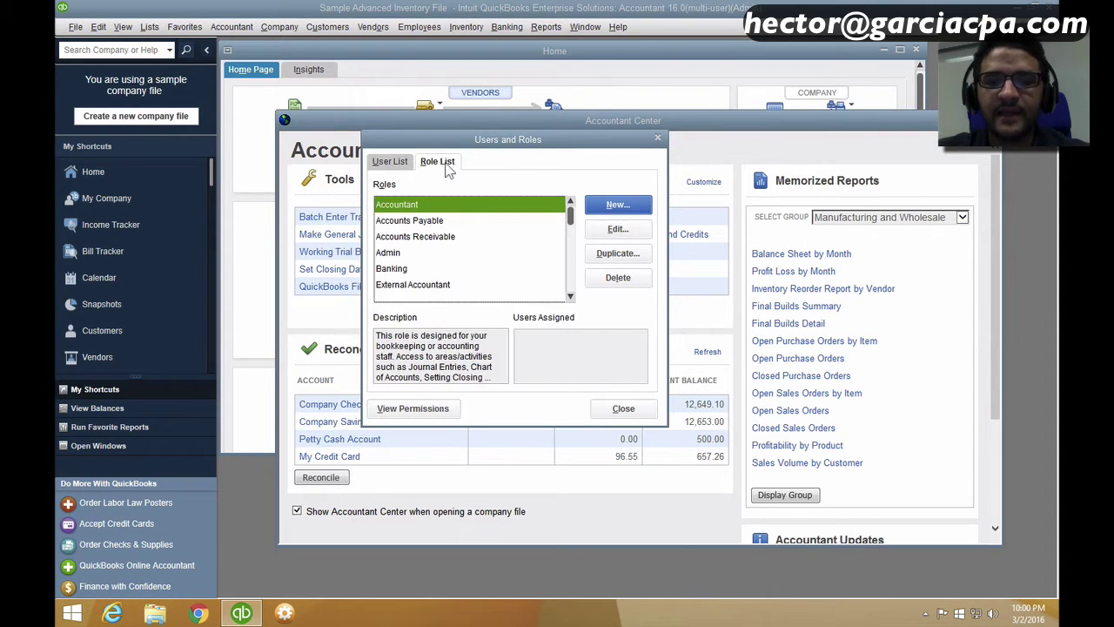
left_click(390, 162)
Display permissions by Role for Accountant, Accounts Payable/Receivable, Banking, External Accountant, Finance, Full Access
left_click(418, 411)
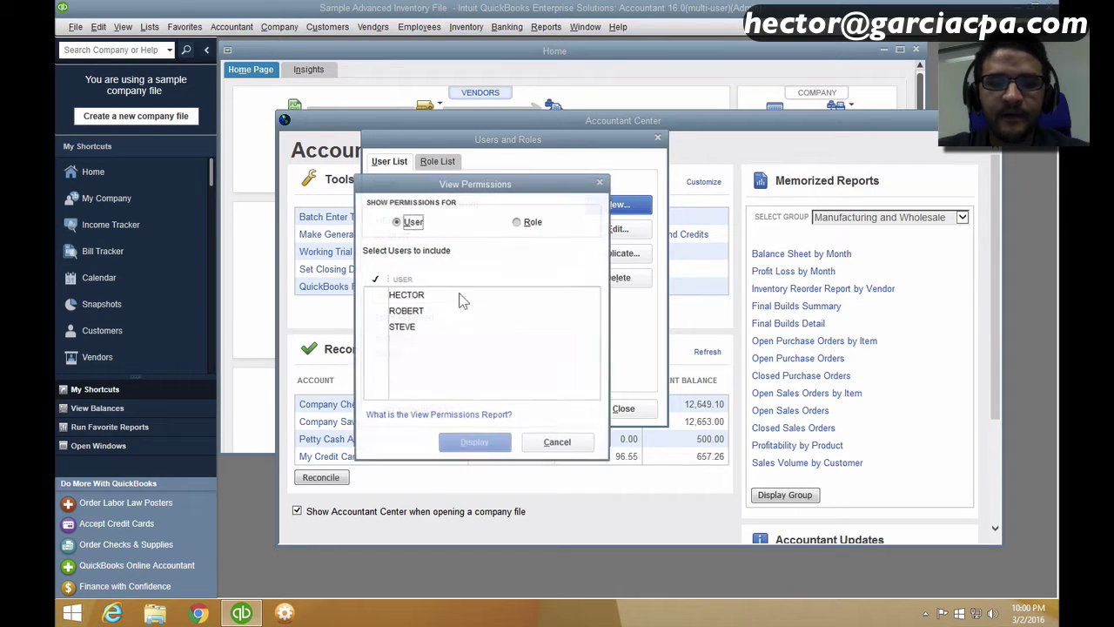
left_click(530, 224)
left_click(403, 311)
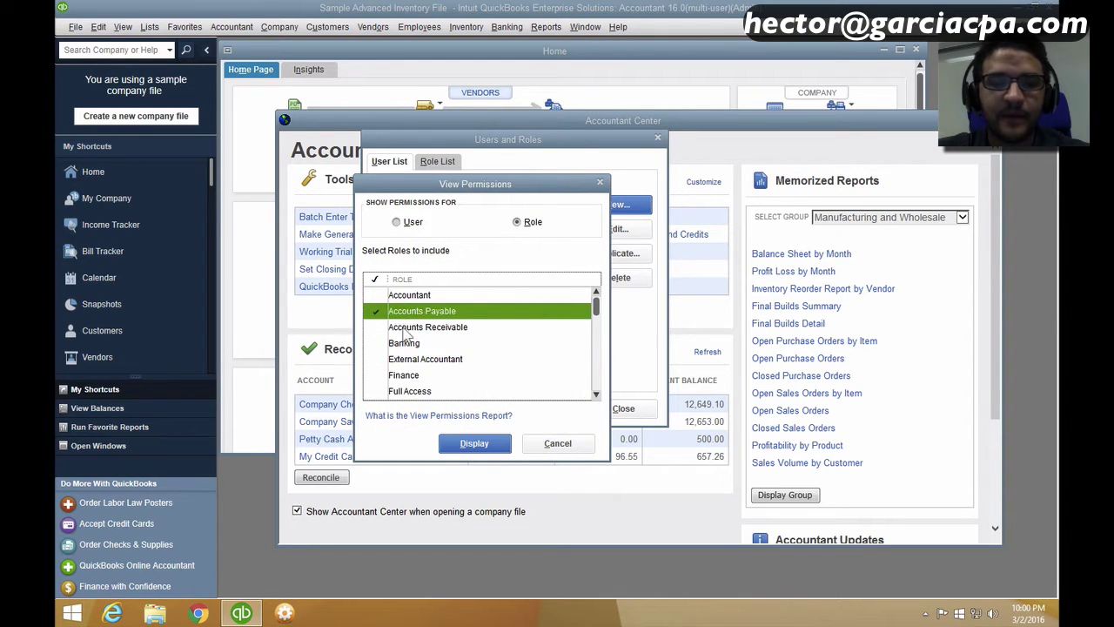
left_click(405, 329)
left_click(406, 357)
left_click(405, 392)
left_click(406, 344)
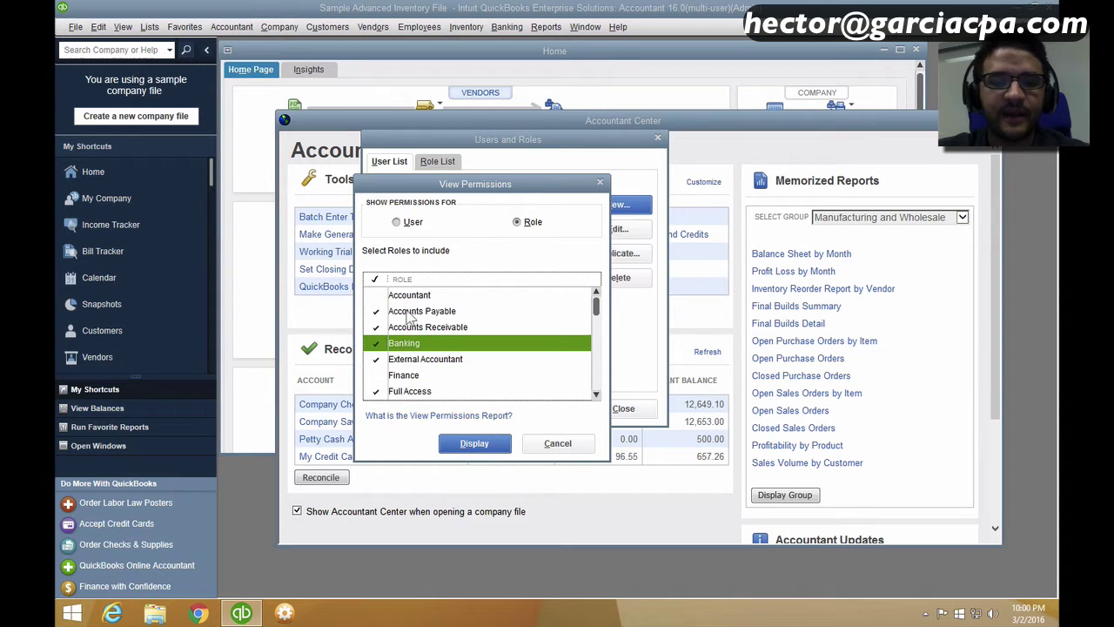
left_click(410, 296)
left_click(407, 377)
left_click(474, 444)
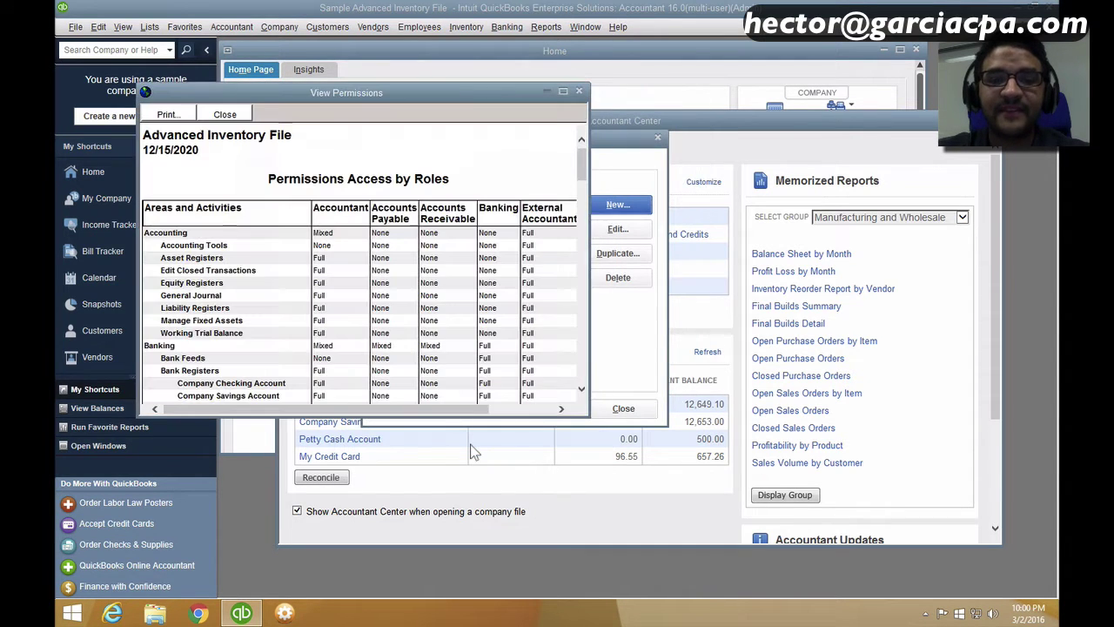
Enlarge and widen the roles report to fit every role column
left_click_drag(589, 415, 912, 596)
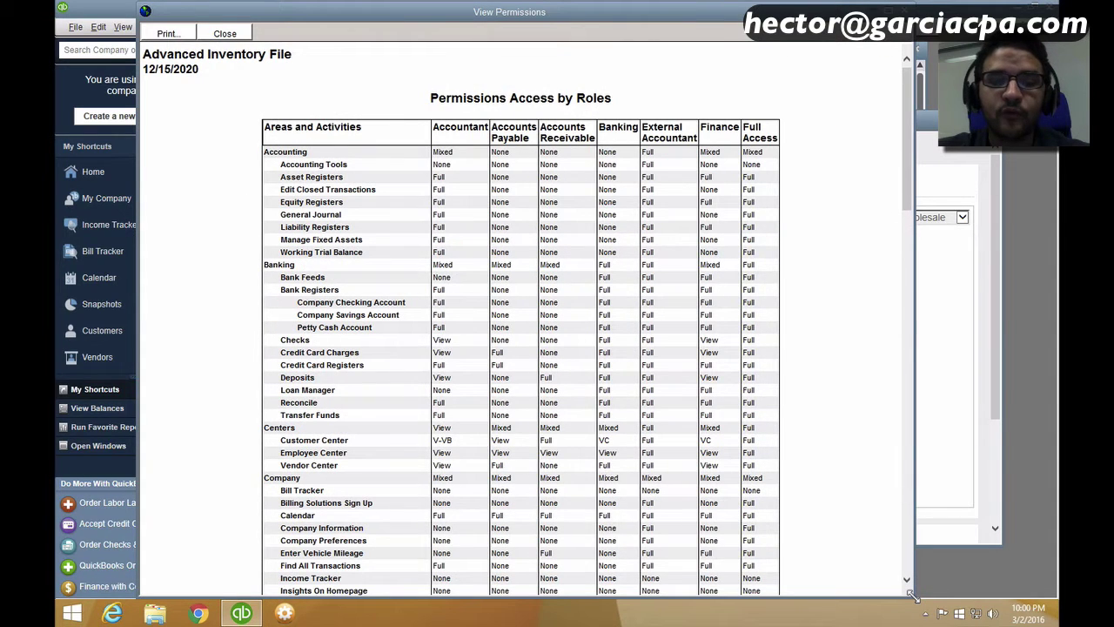
left_click_drag(655, 303, 644, 289)
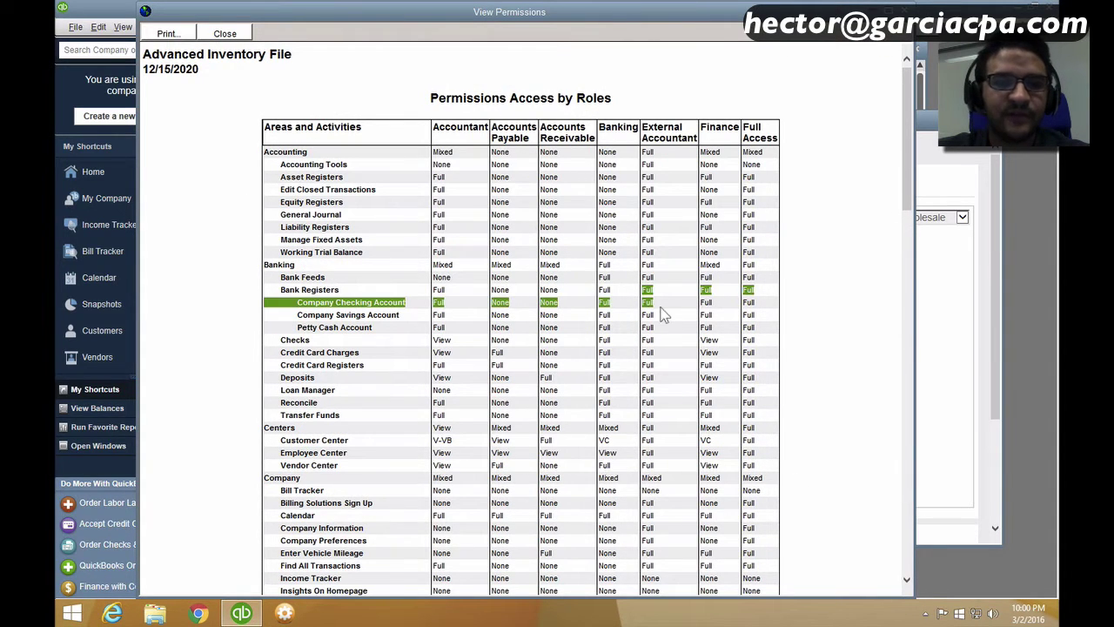
scroll(661, 308, "up", 3, "ctrl")
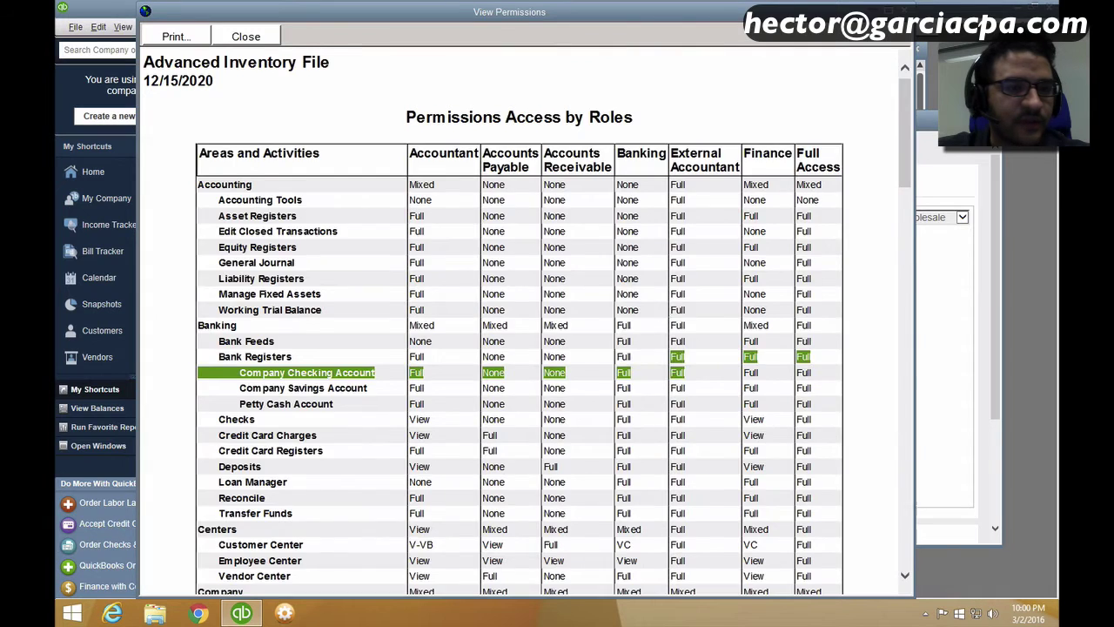
scroll(838, 284, "up", 1, "ctrl")
left_click_drag(916, 226, 990, 227)
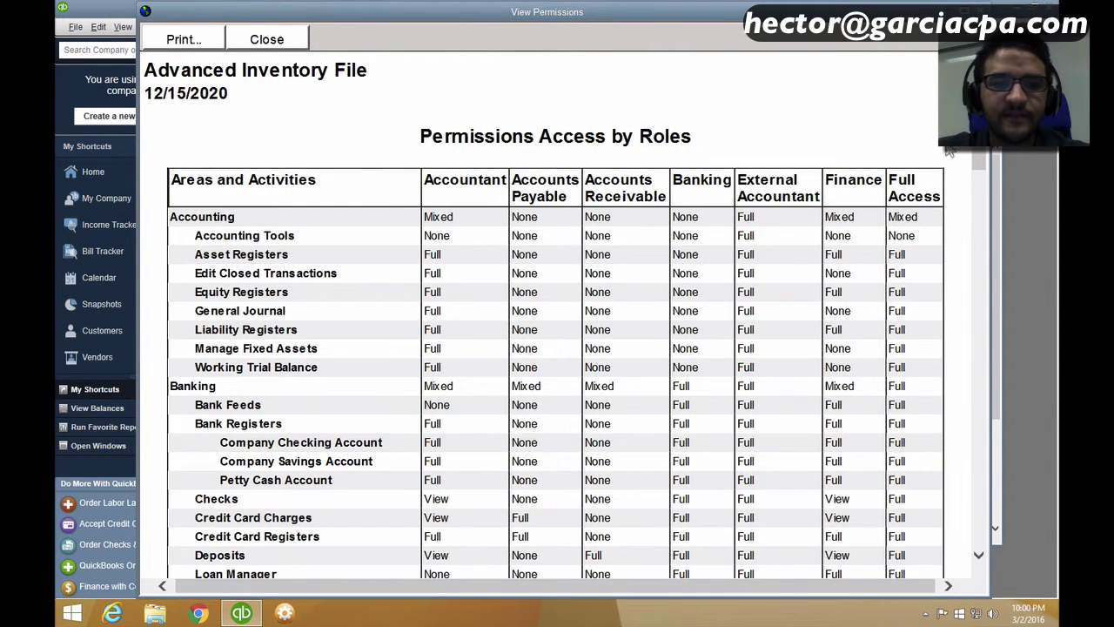
left_click_drag(980, 155, 982, 273)
Highlight the Accounts Receivable and Accounts Payable columns' access levels, then close the report
left_click(643, 193)
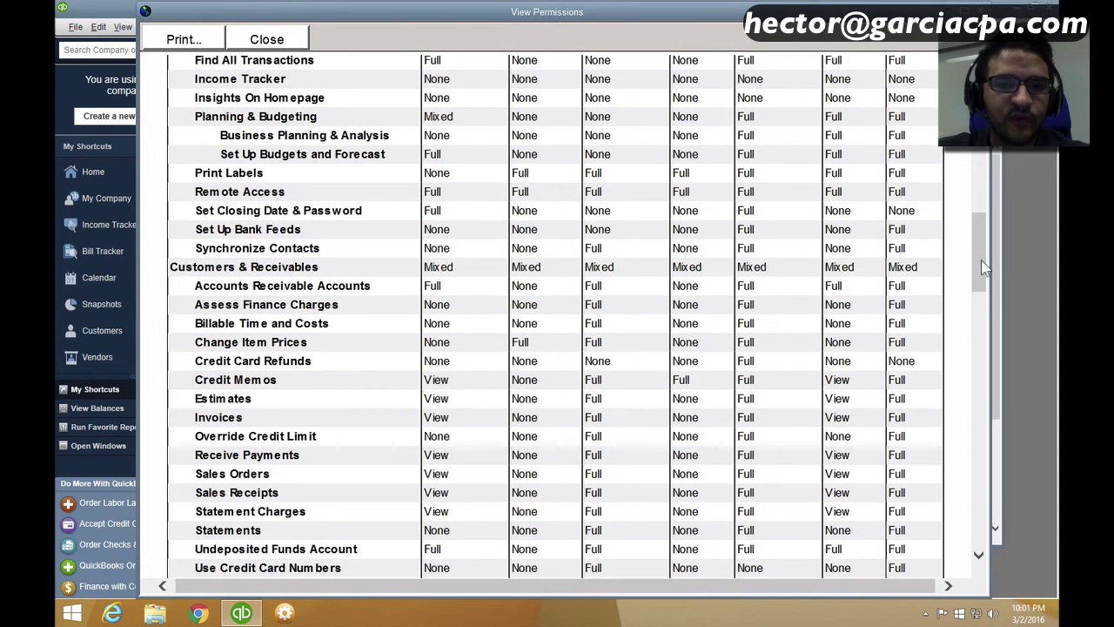
left_click(592, 286)
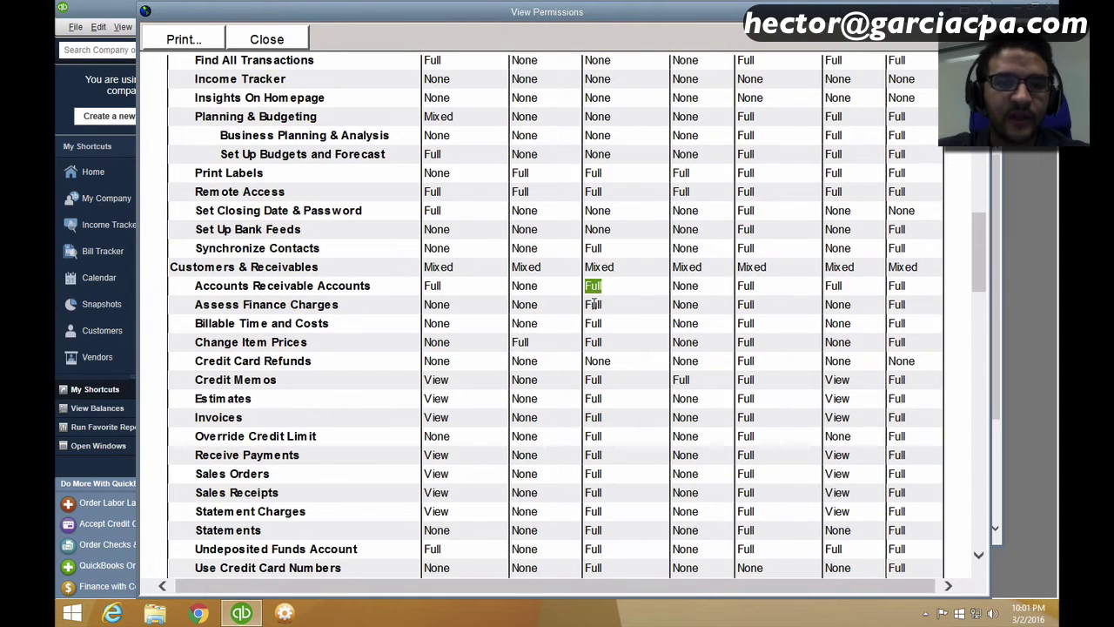
left_click(593, 305)
left_click(604, 323)
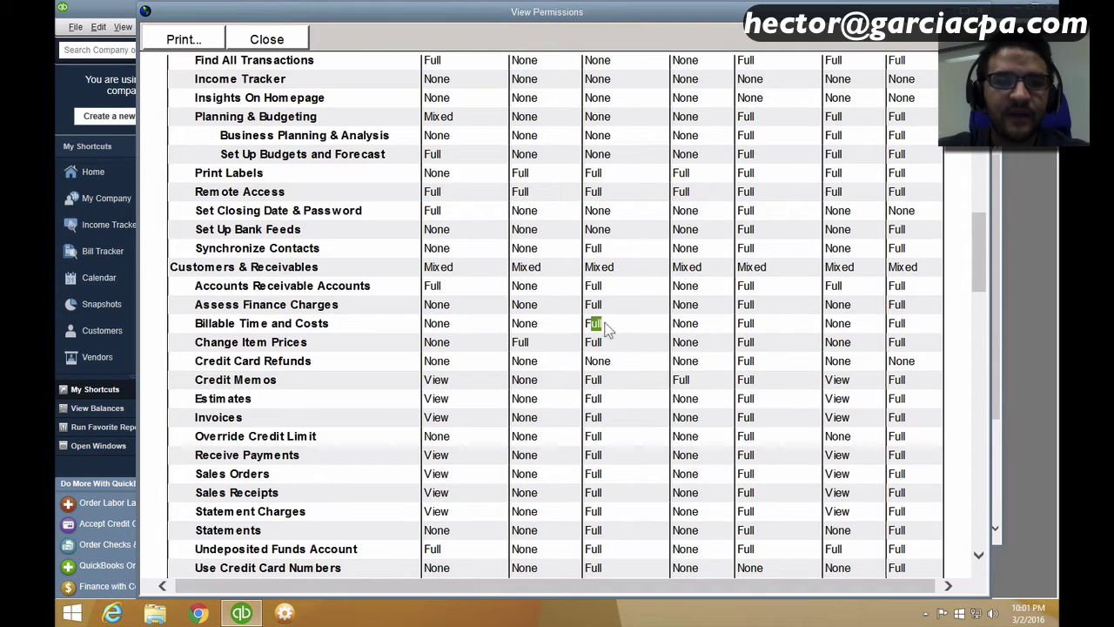
left_click(606, 341)
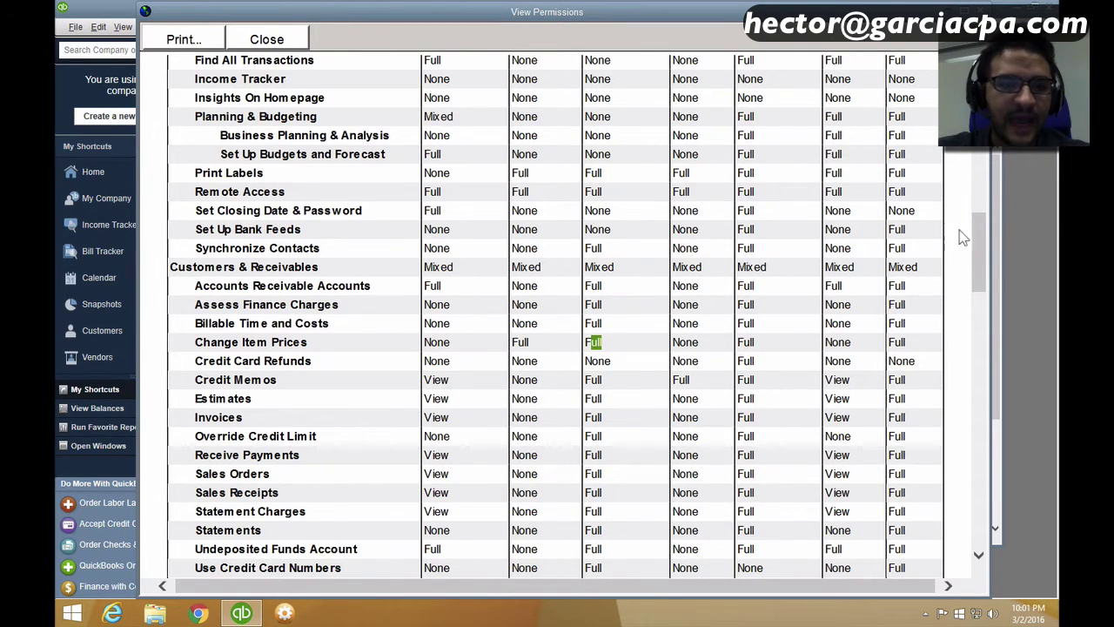
mouse_move(974, 232)
left_mouse_down()
mouse_move(979, 314)
mouse_move(978, 161)
mouse_move(980, 247)
left_mouse_up()
left_click(560, 198)
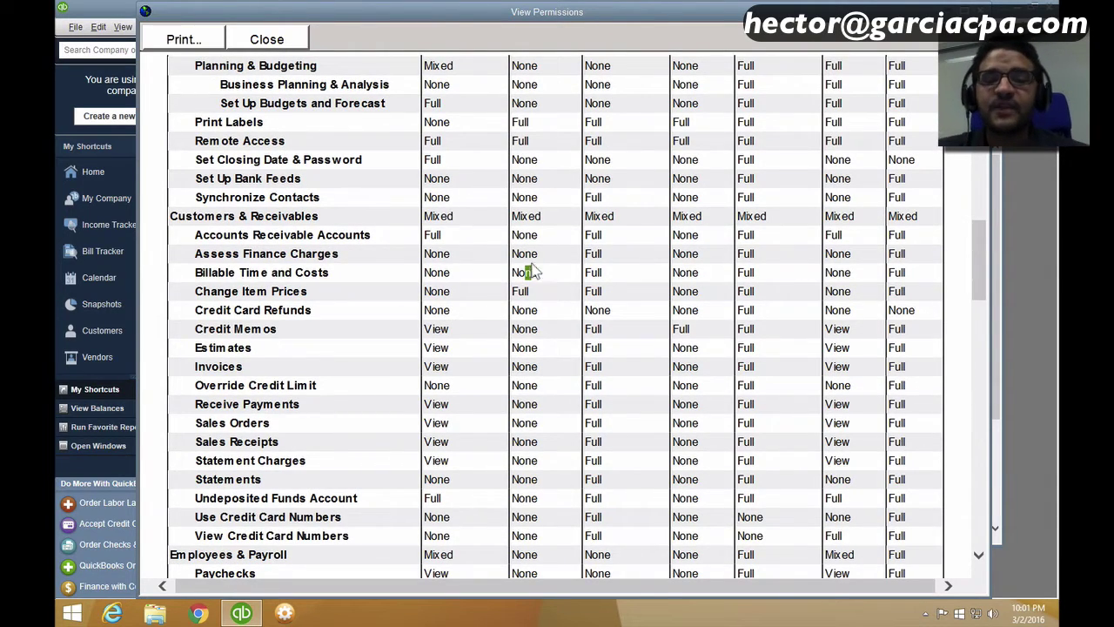
scroll(533, 258, "up", 10)
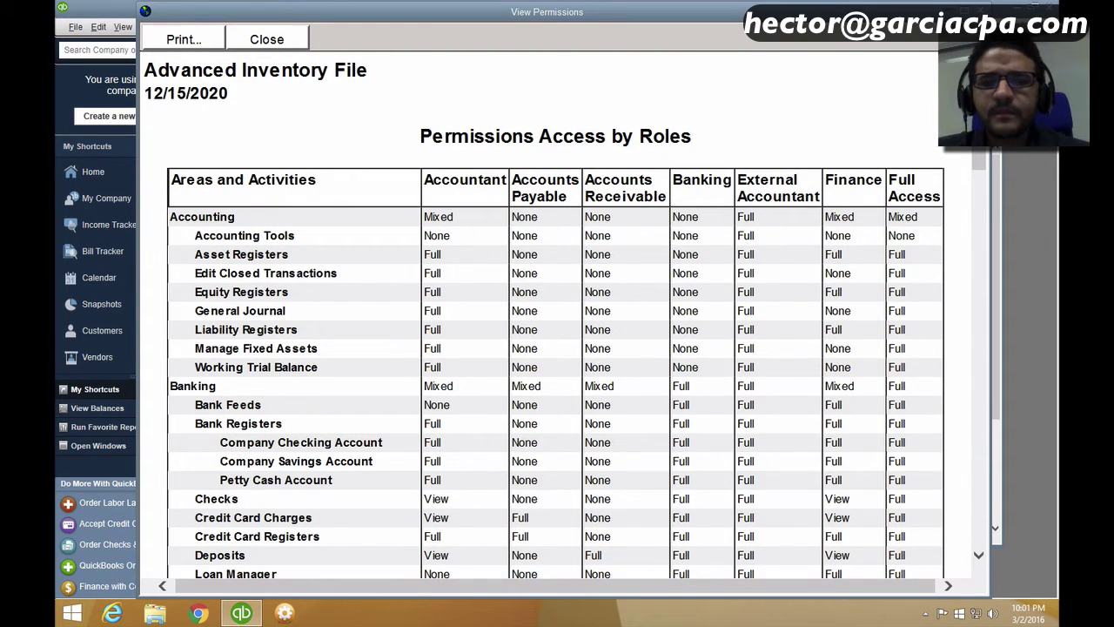
left_click(277, 48)
Start a new role named FRONT-DESK-CLERK from the Role List and move to its description
left_click(545, 445)
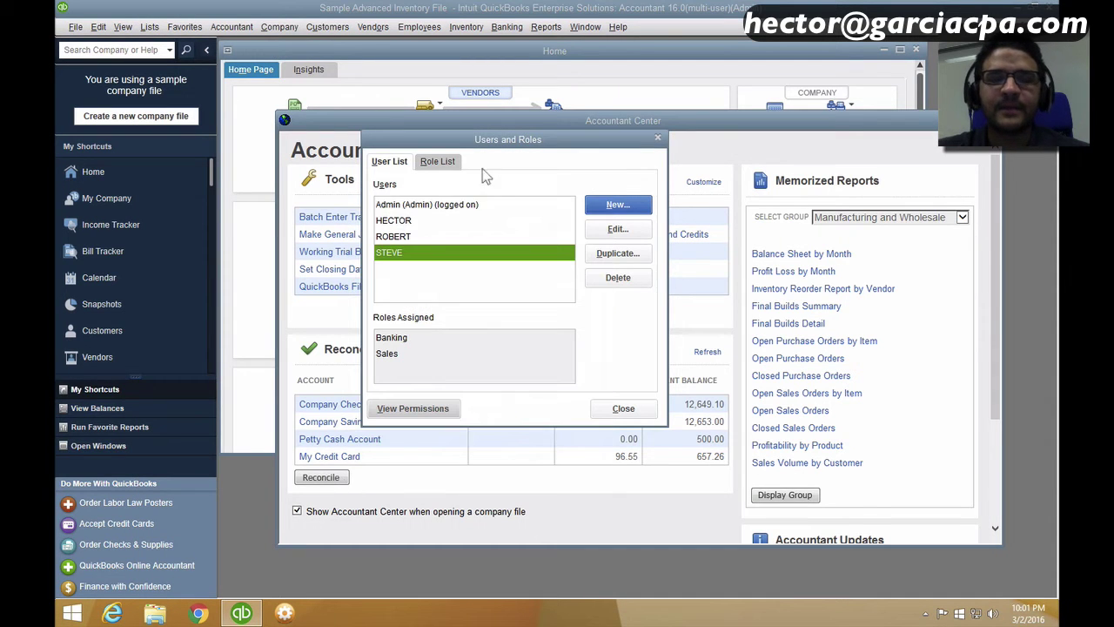
left_click(449, 166)
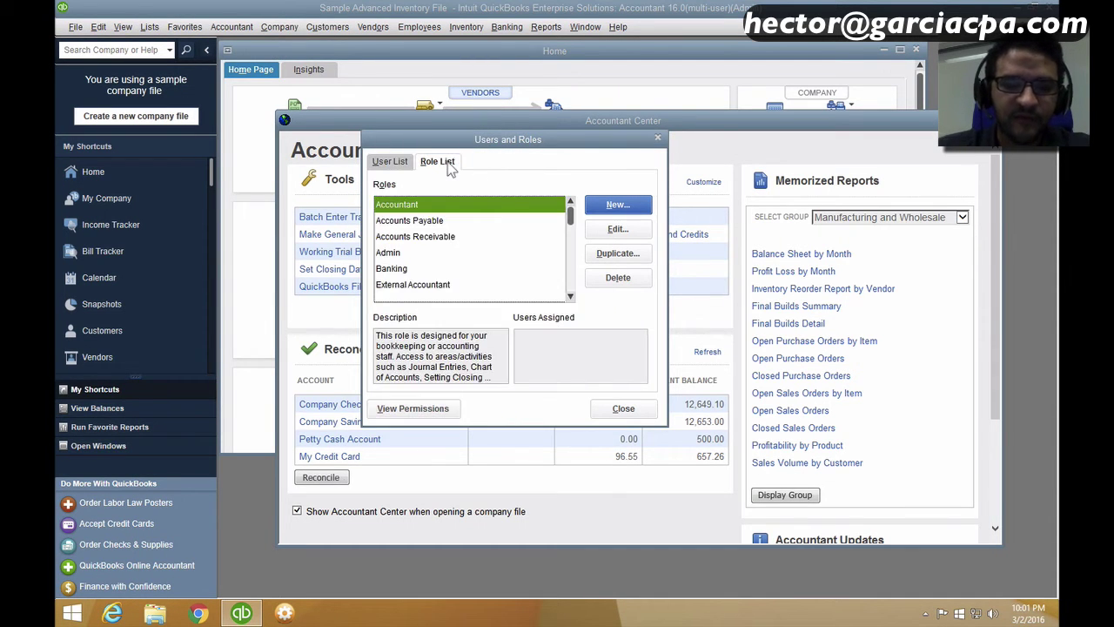
left_click(617, 205)
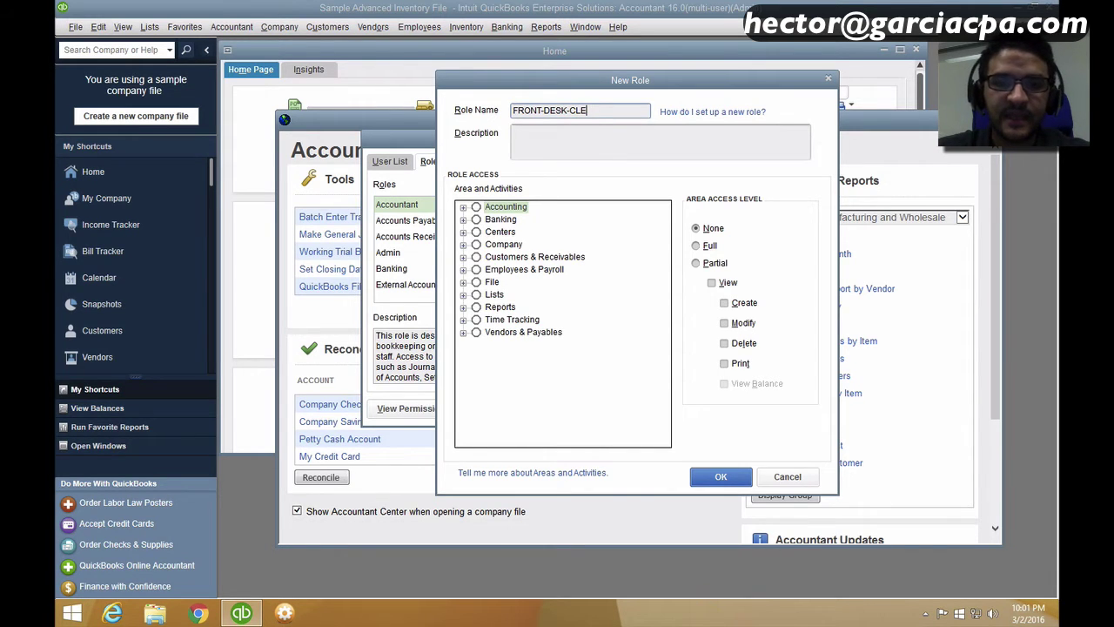
left_click(531, 142)
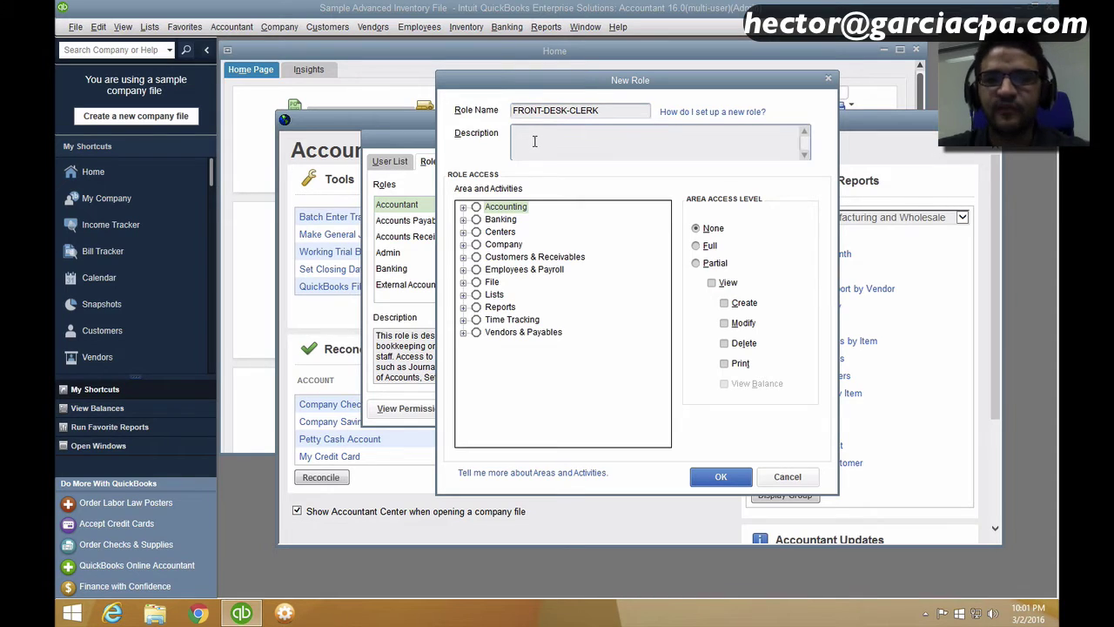
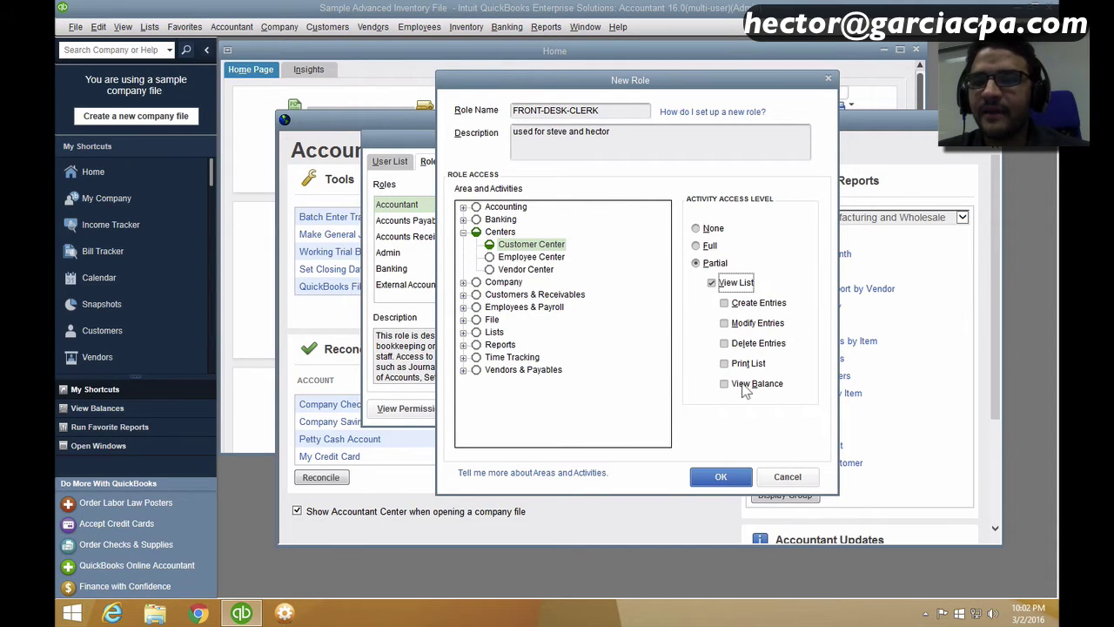
Allow viewing Customer Center balances and give Invoices partial view-and-print access
left_click(746, 391)
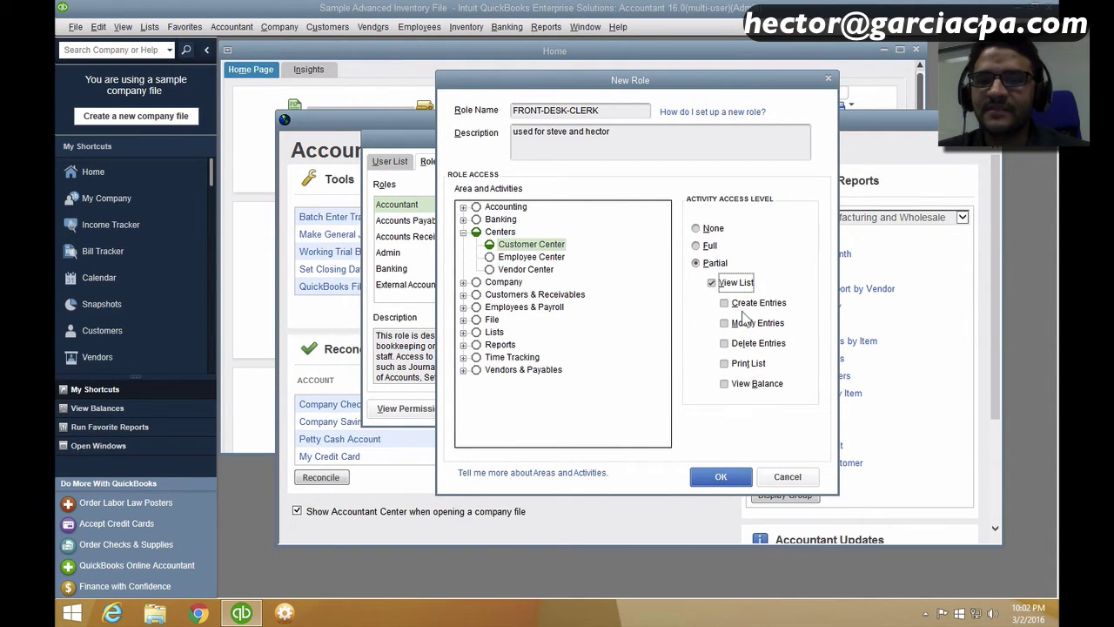
left_click(724, 388)
left_click(724, 385)
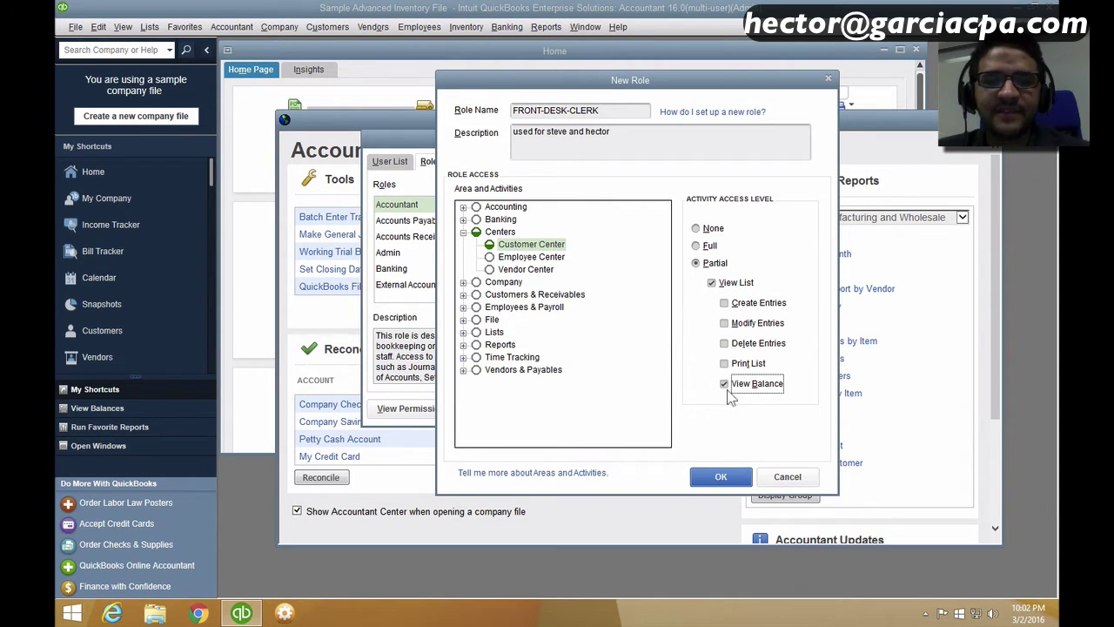
left_click(500, 296)
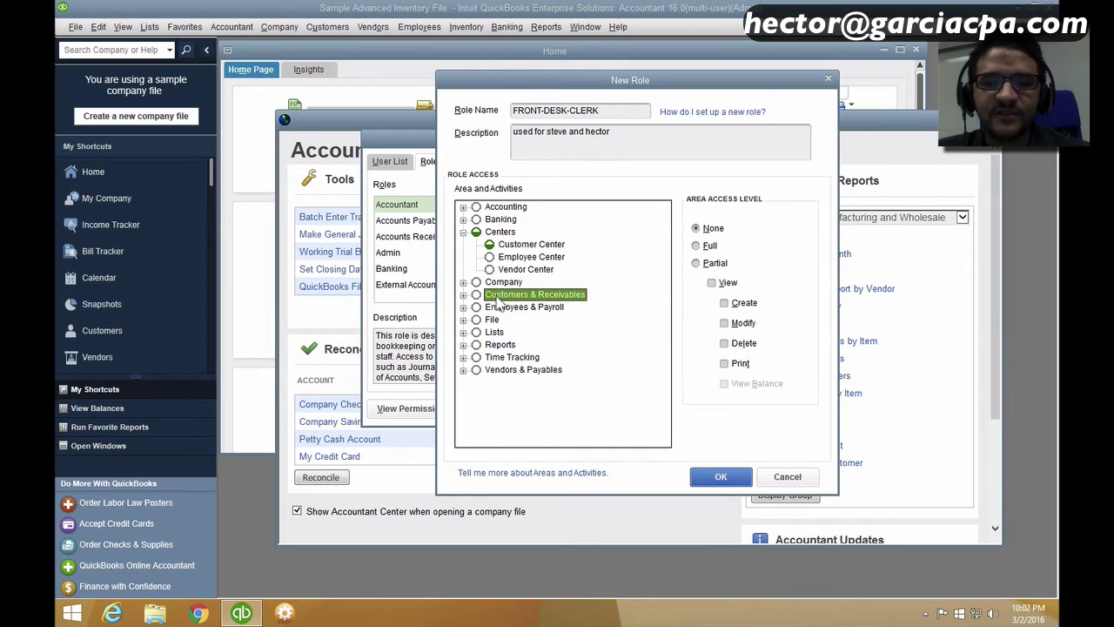
left_click(465, 295)
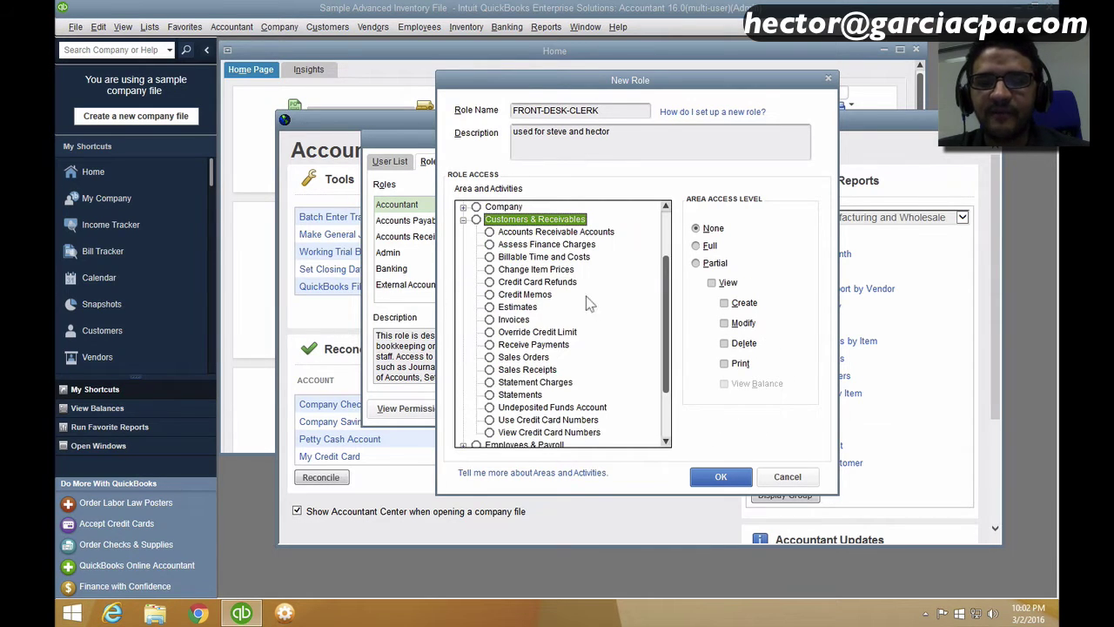
left_click(520, 319)
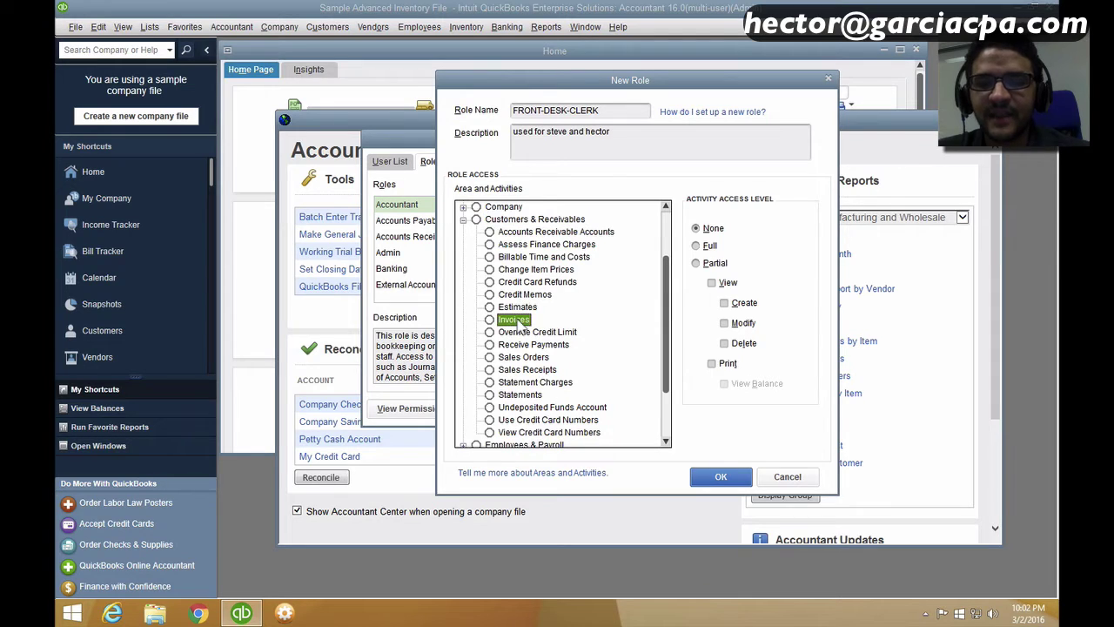
left_click(716, 265)
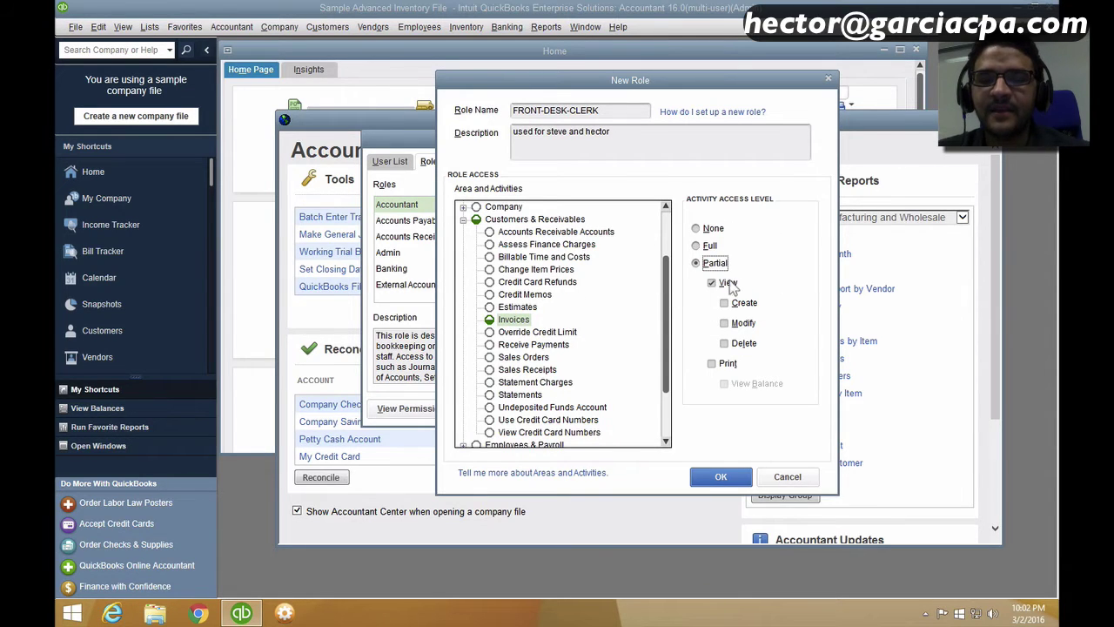
left_click(715, 364)
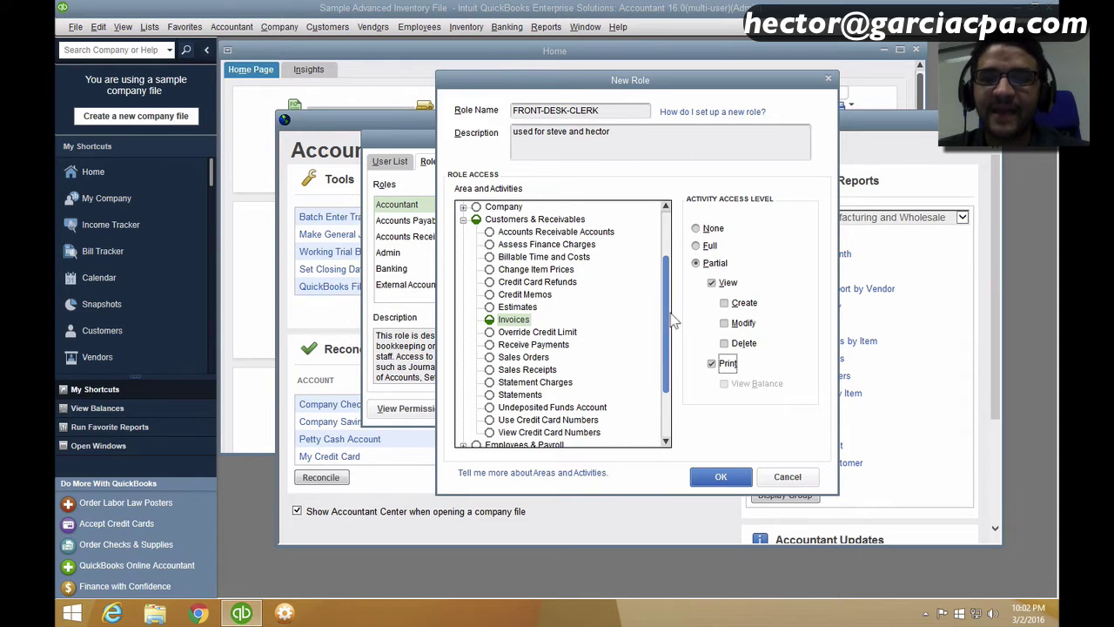
Give Statements full access and Receive Payments partial view-only access
left_click(523, 395)
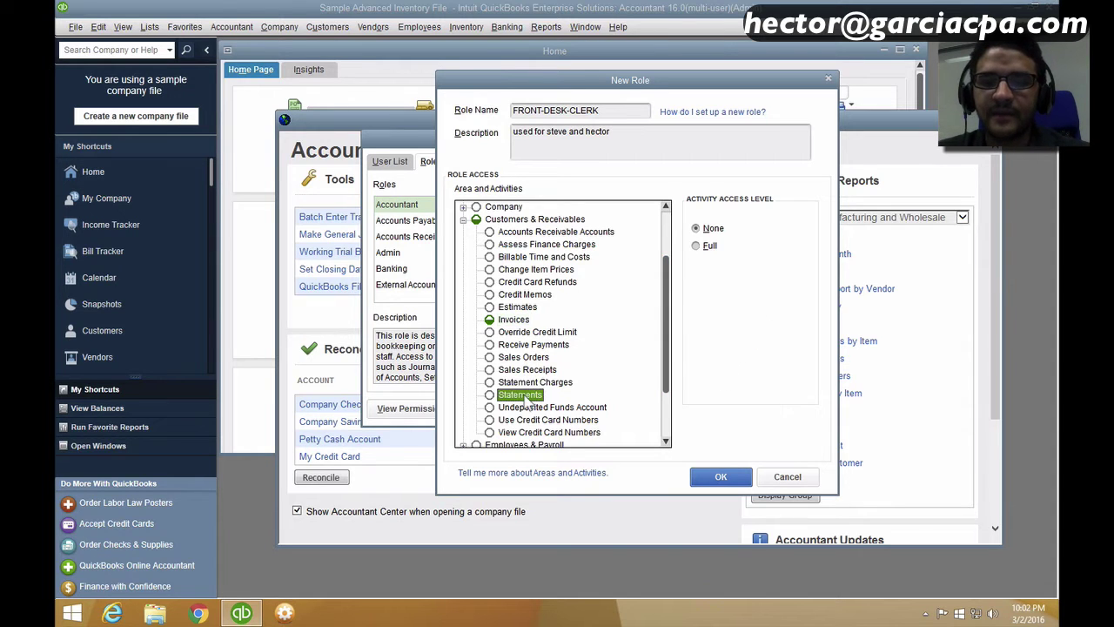
left_click(708, 251)
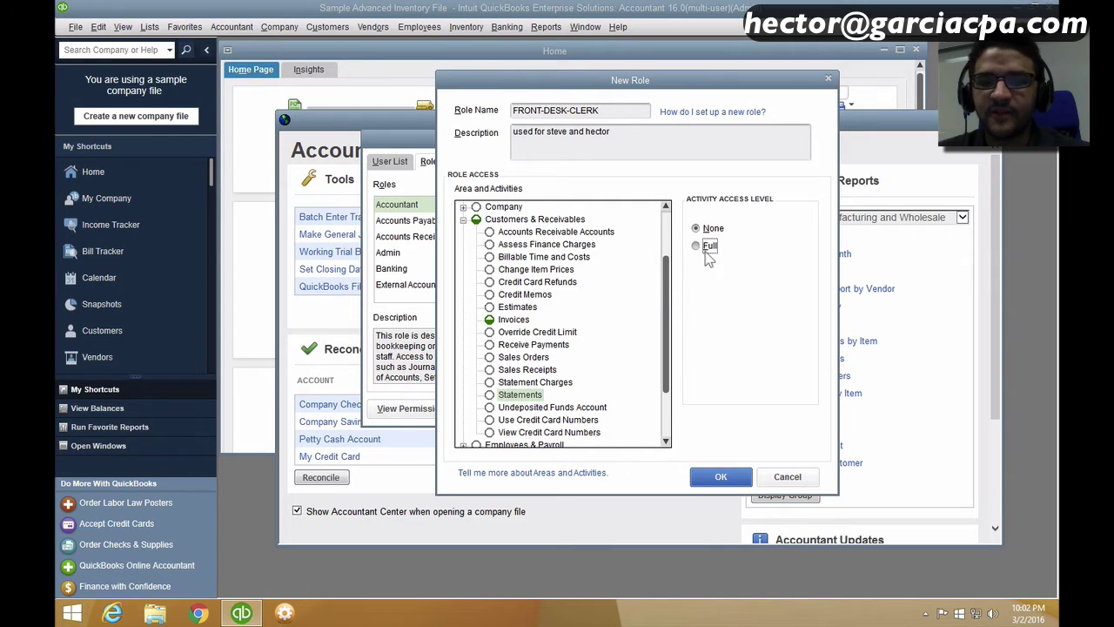
left_click(709, 250)
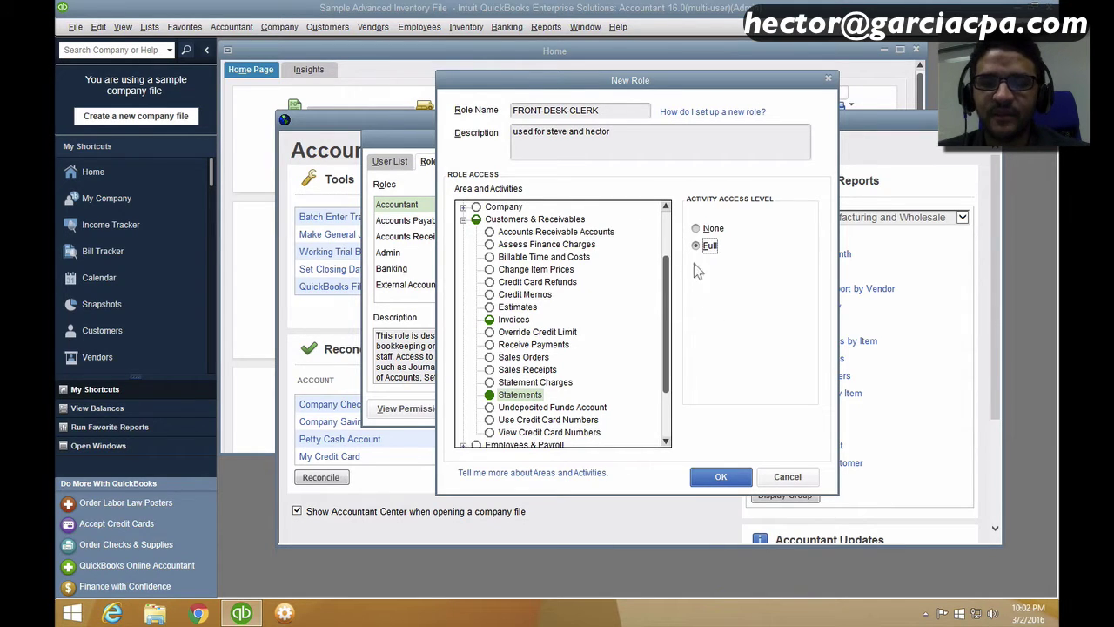
left_click(527, 346)
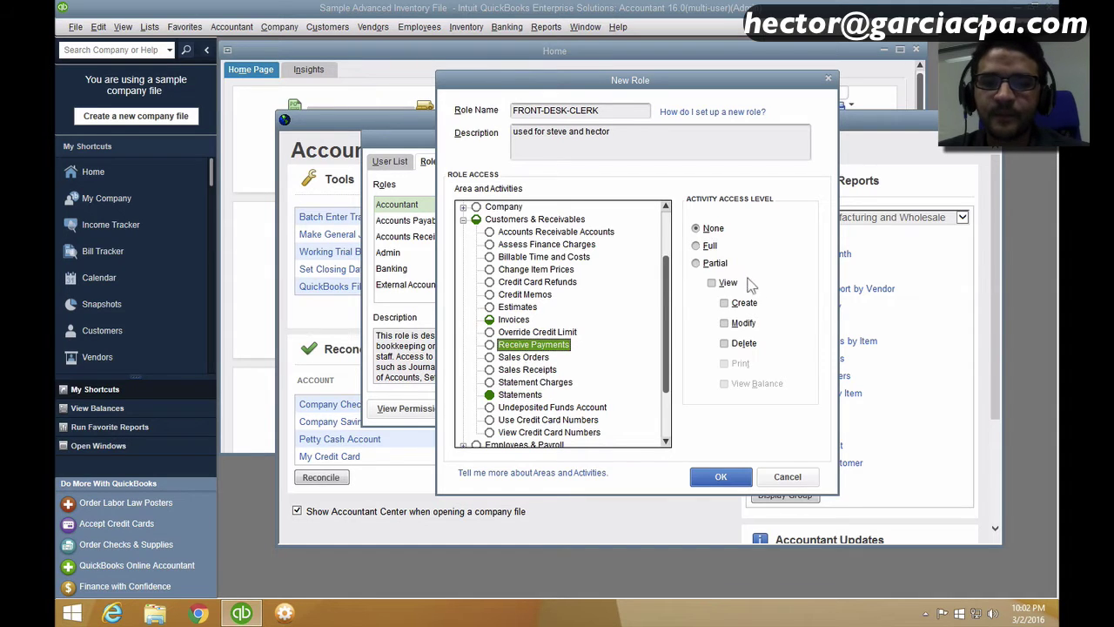
left_click(715, 263)
left_click(714, 267)
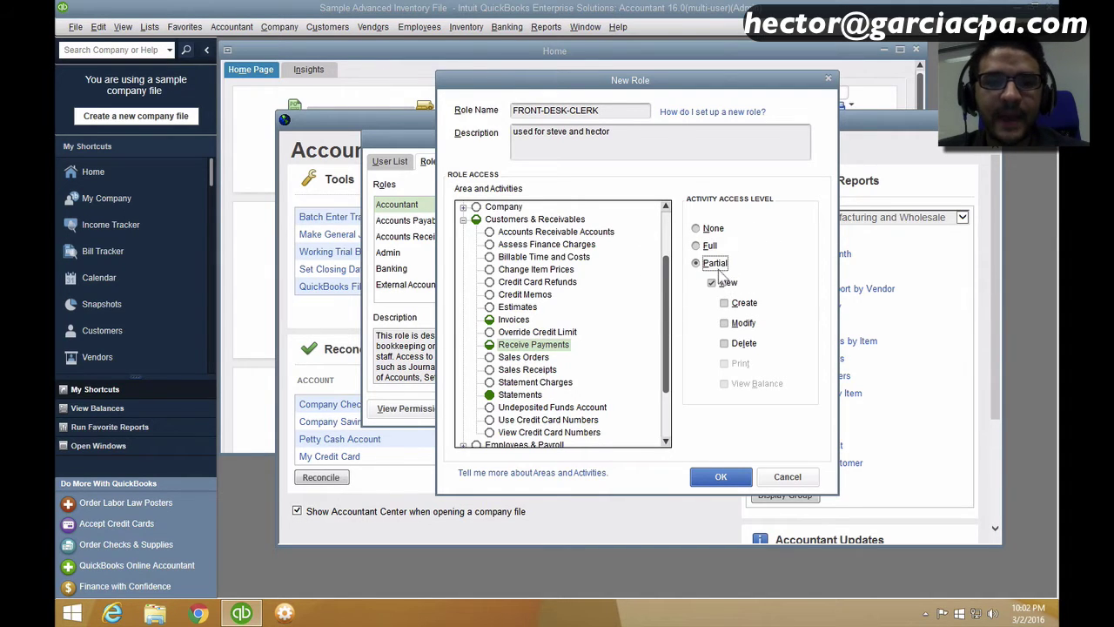
left_click(726, 285)
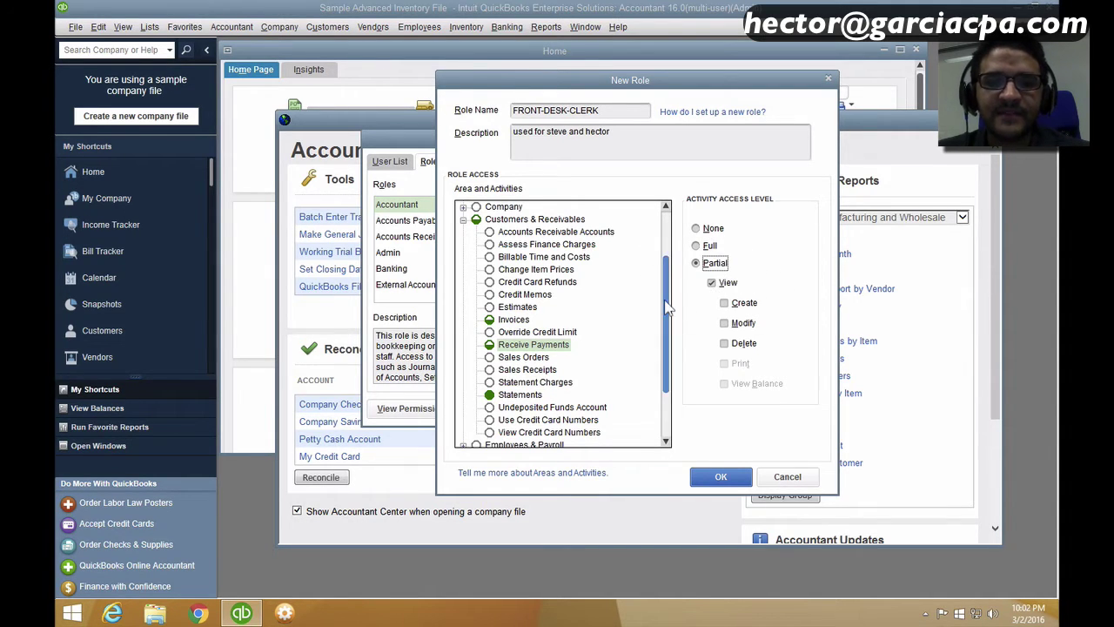
Set Banking Deposits to partial view-only access, review Bank Registers and Checks, and save the role
scroll(666, 322, "down", 1)
left_click_drag(666, 322, 666, 261)
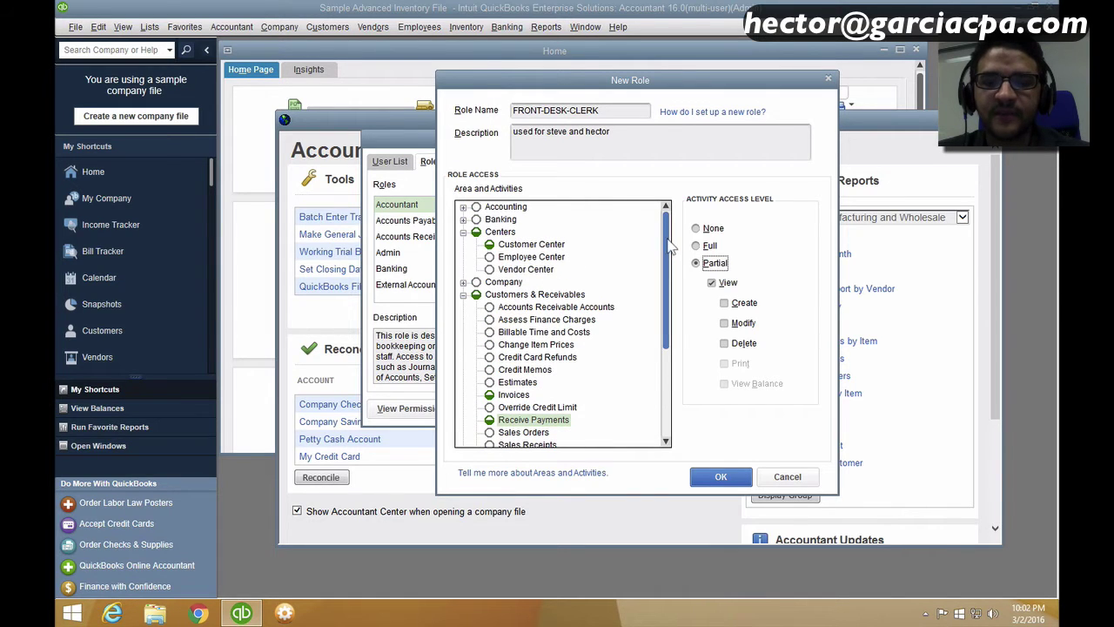
left_click(493, 220)
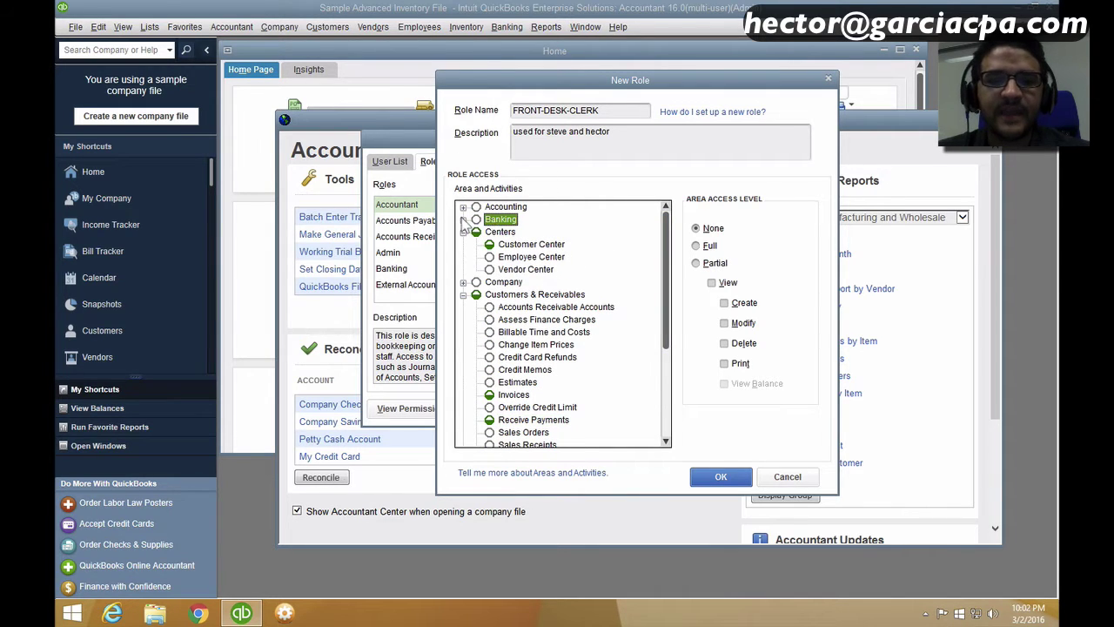
left_click(463, 220)
left_click(517, 282)
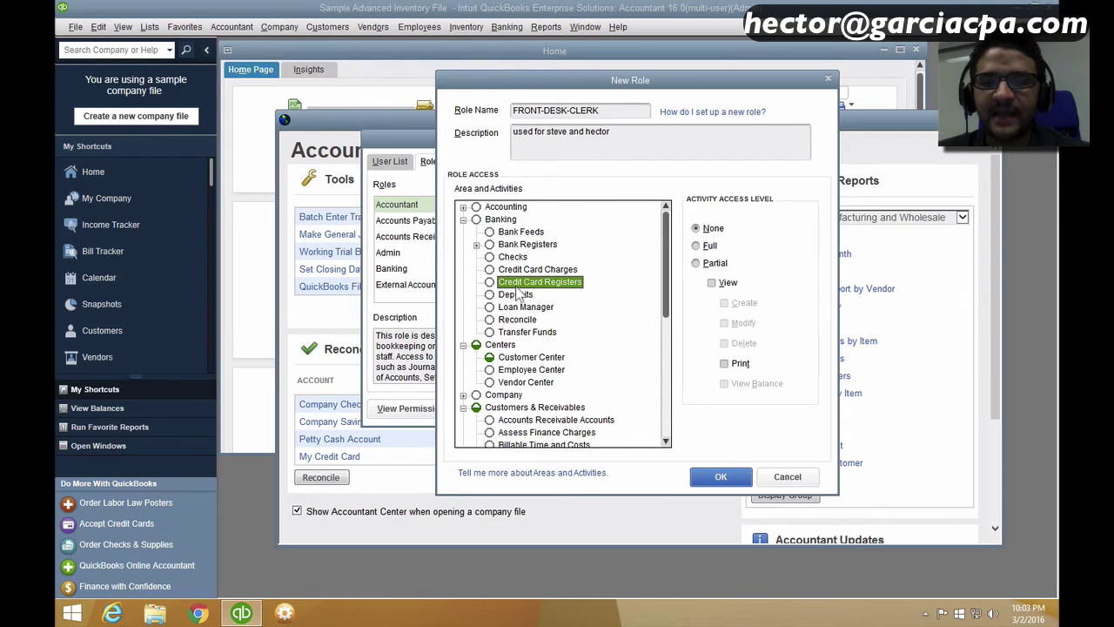
left_click(516, 294)
left_click(714, 263)
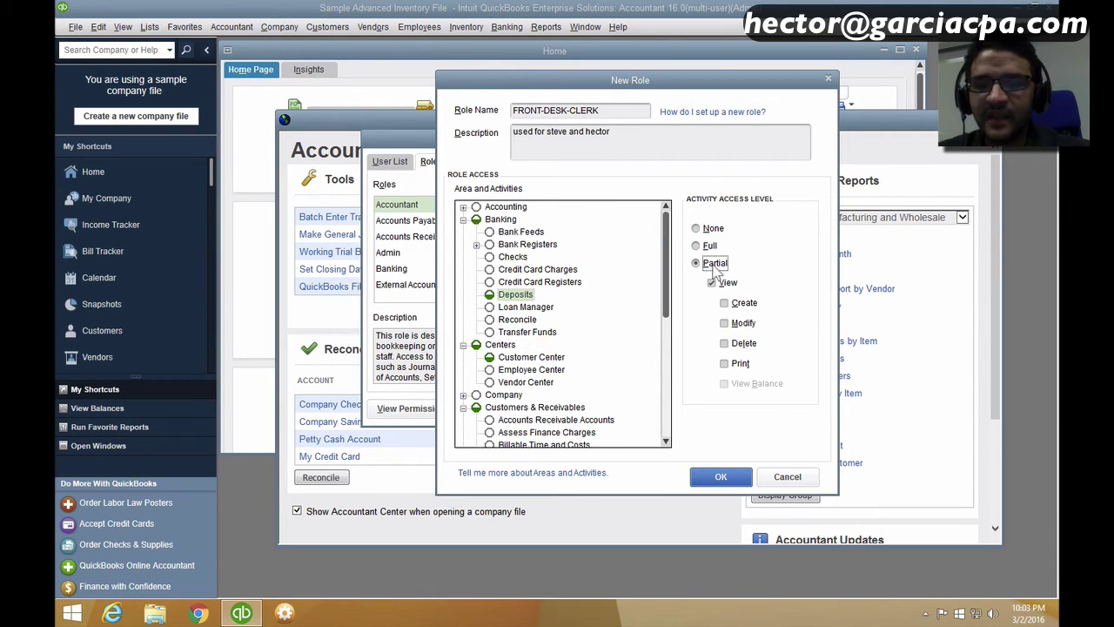
left_click(524, 246)
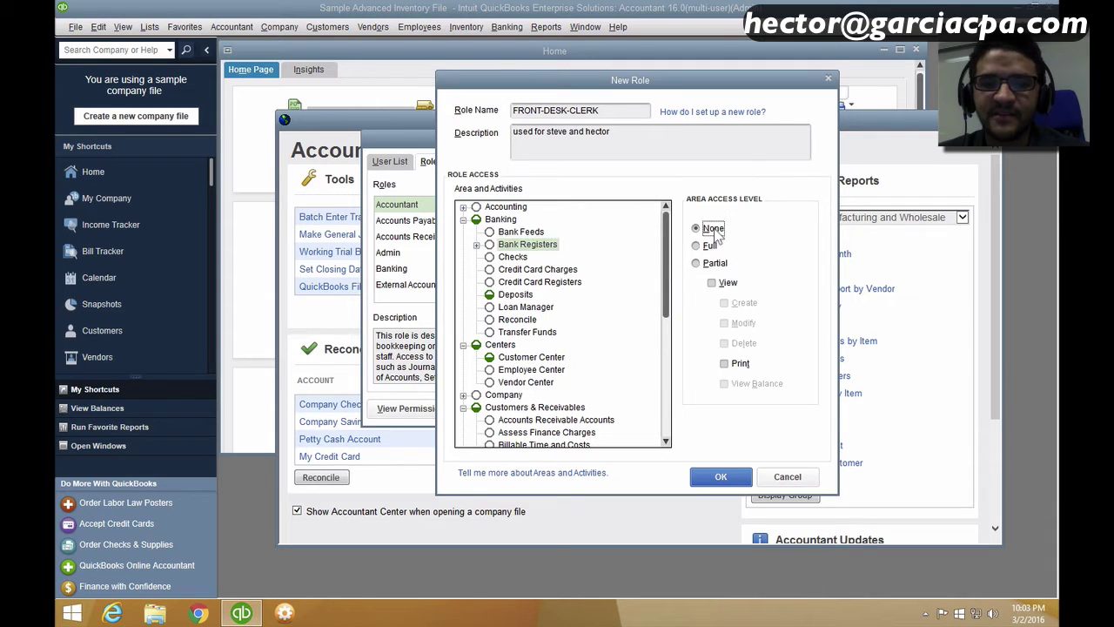
left_click(517, 296)
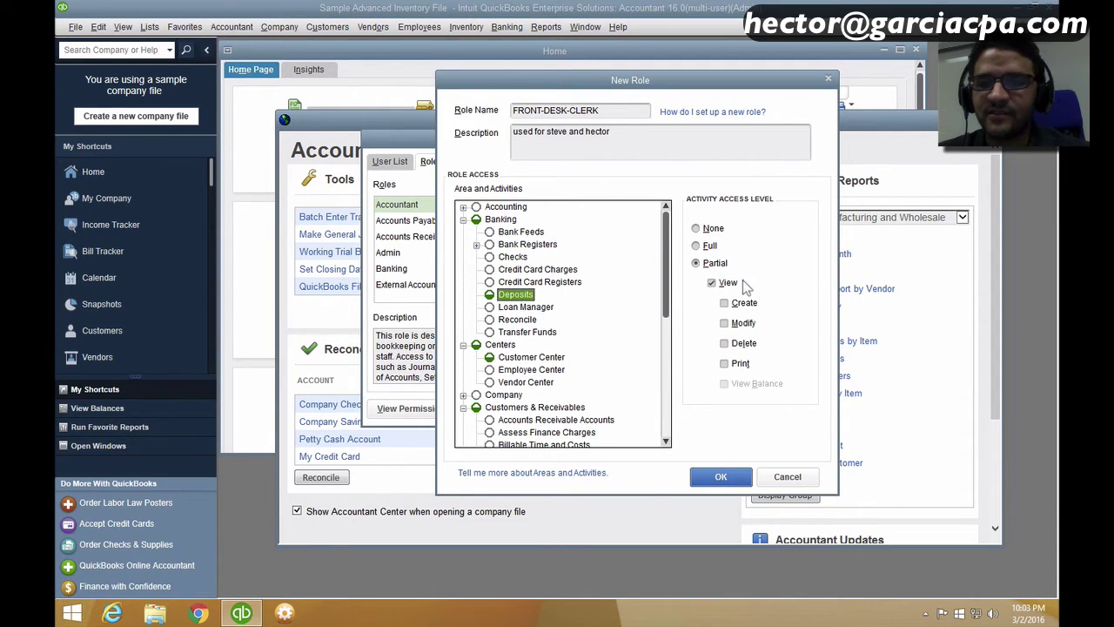
left_click(514, 258)
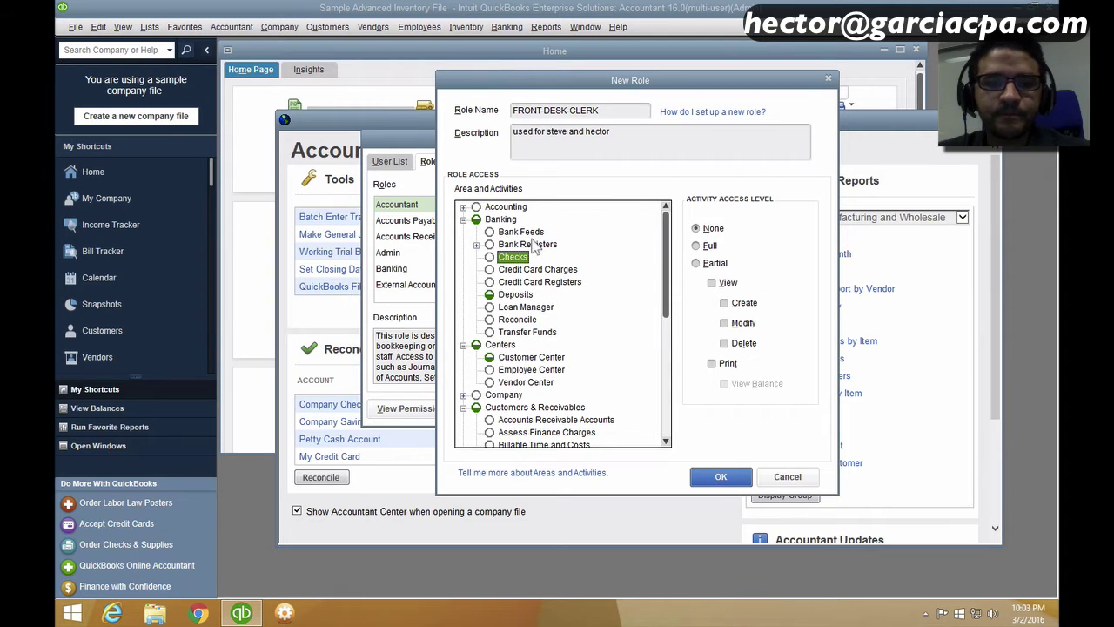
left_click(532, 245)
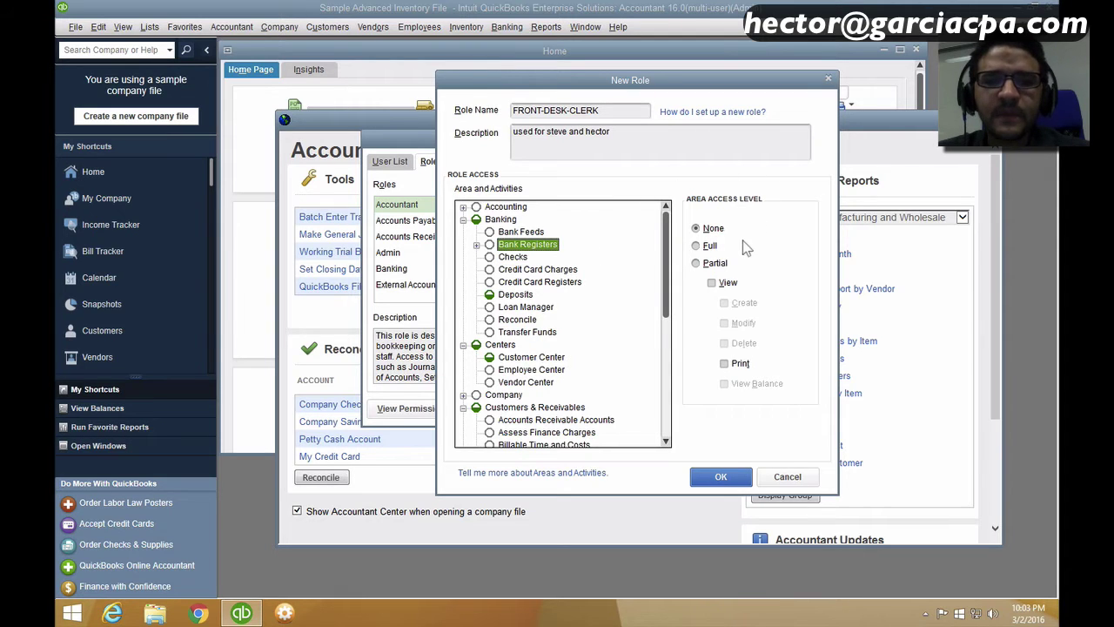
left_click(720, 477)
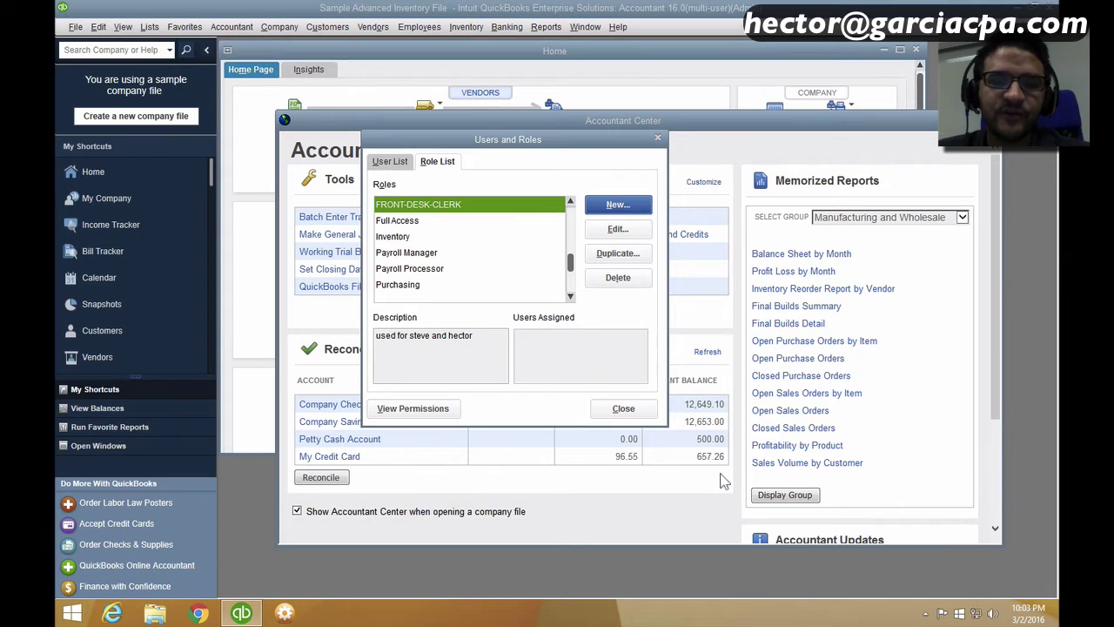
Edit the clerk's user account and remove its Banking and Sales roles
left_click(446, 205)
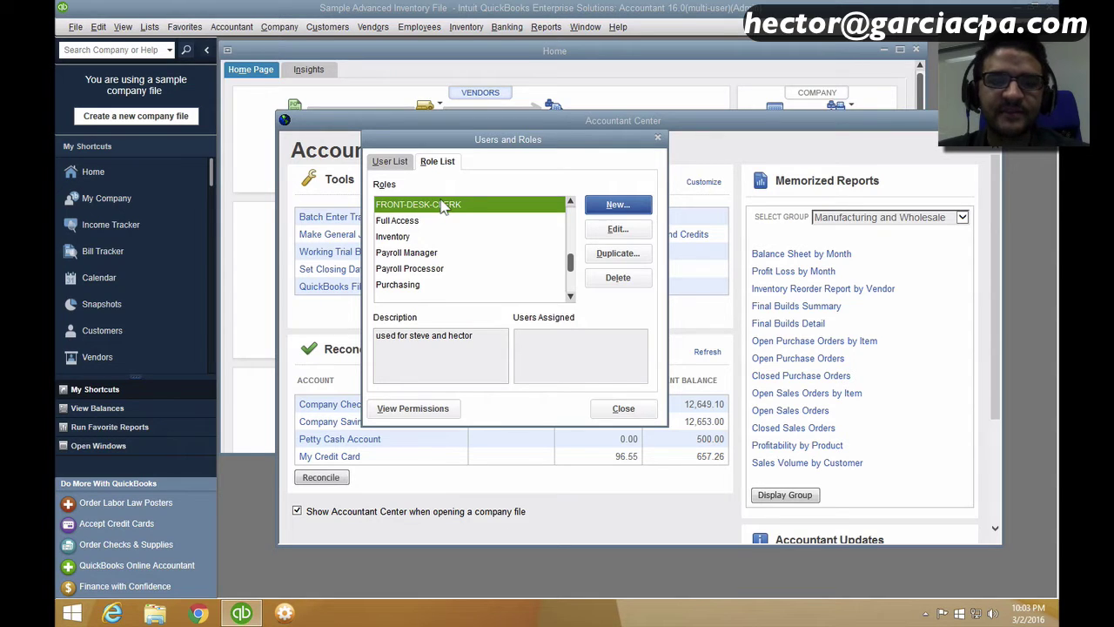
left_click(404, 166)
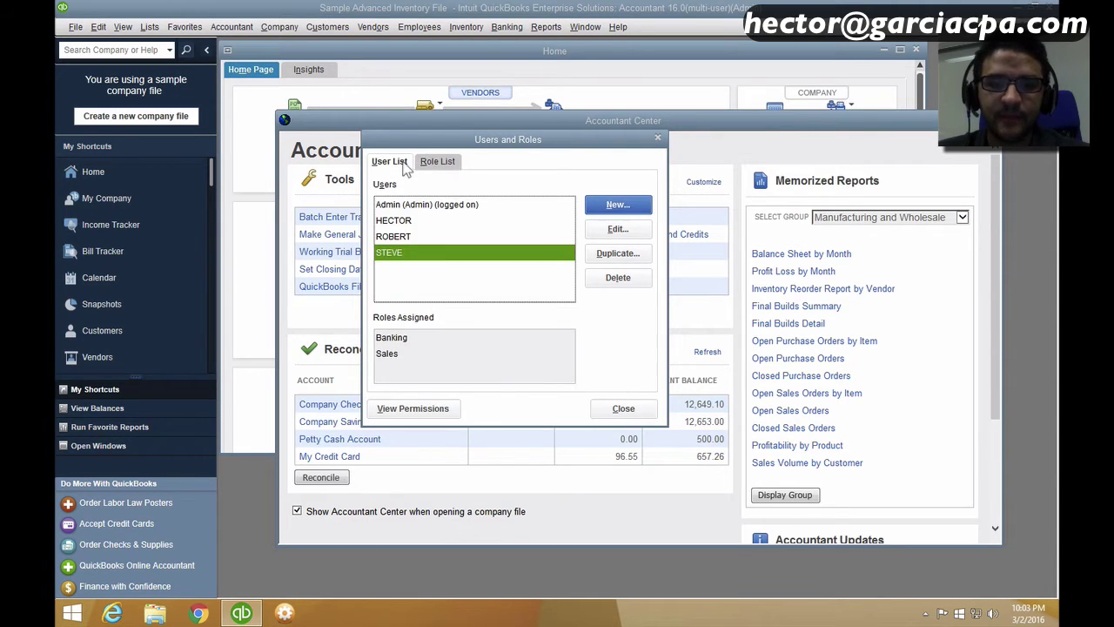
left_click(398, 253)
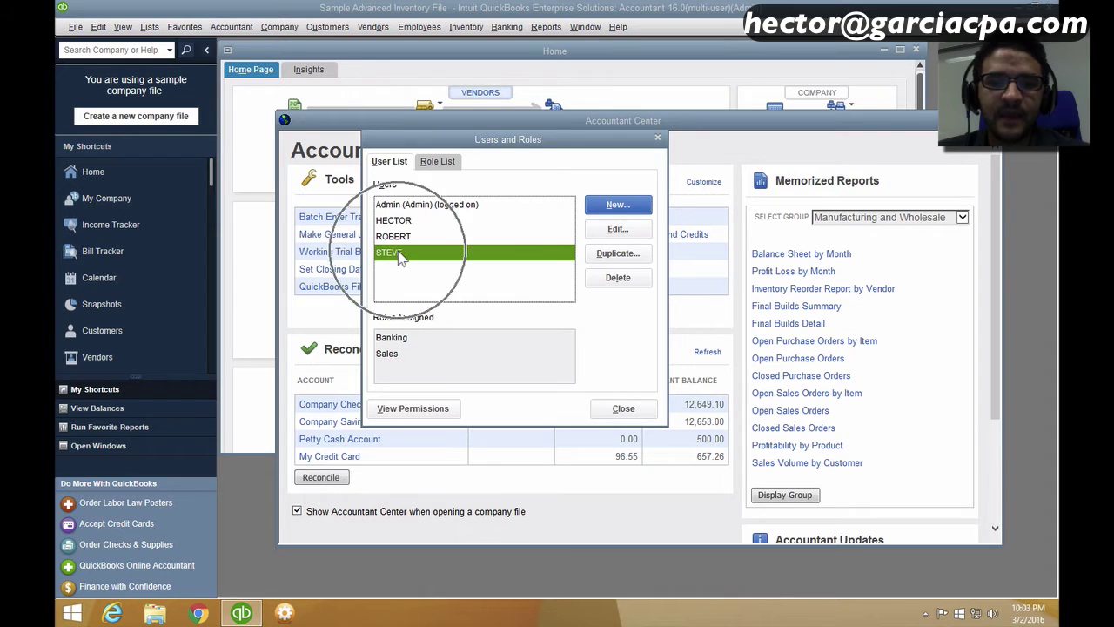
left_click(635, 232)
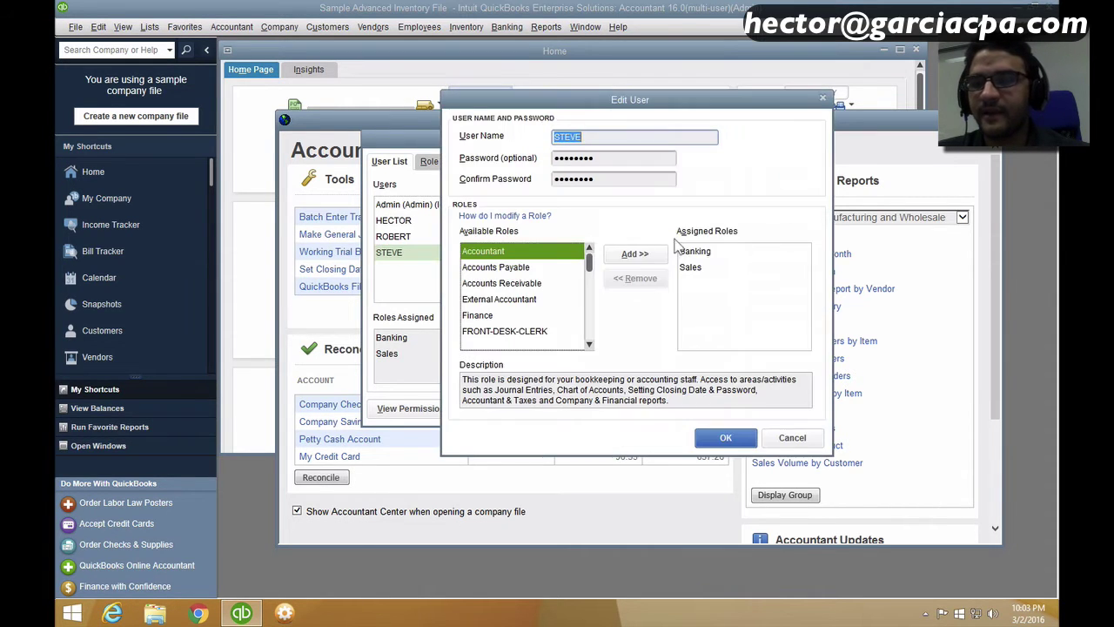
left_click(697, 250)
left_click(702, 267)
left_click(704, 253)
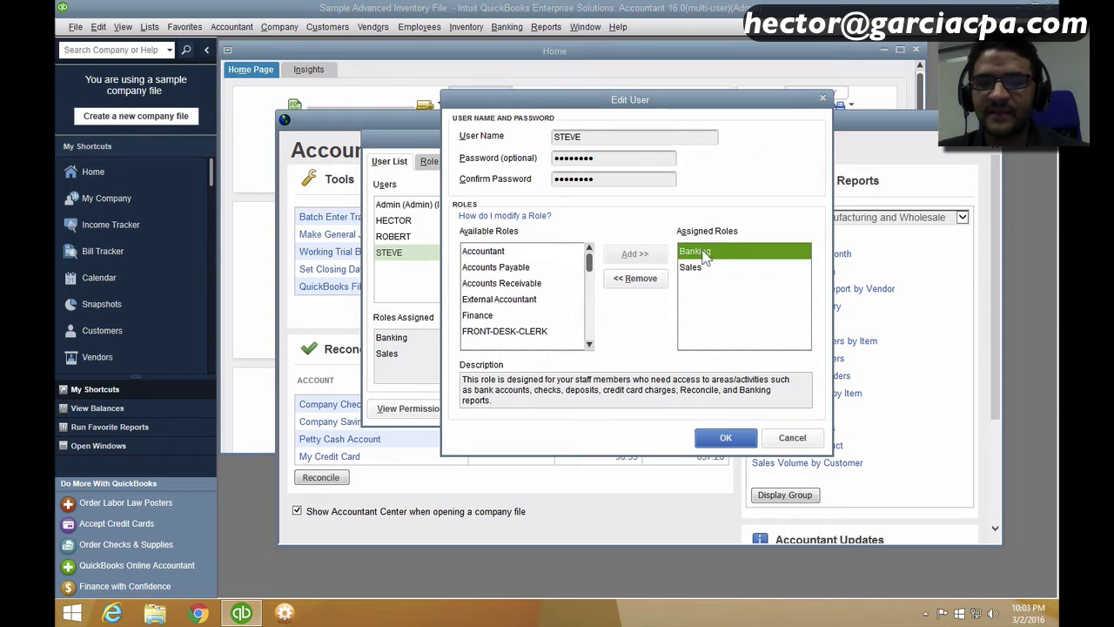
left_click(642, 278)
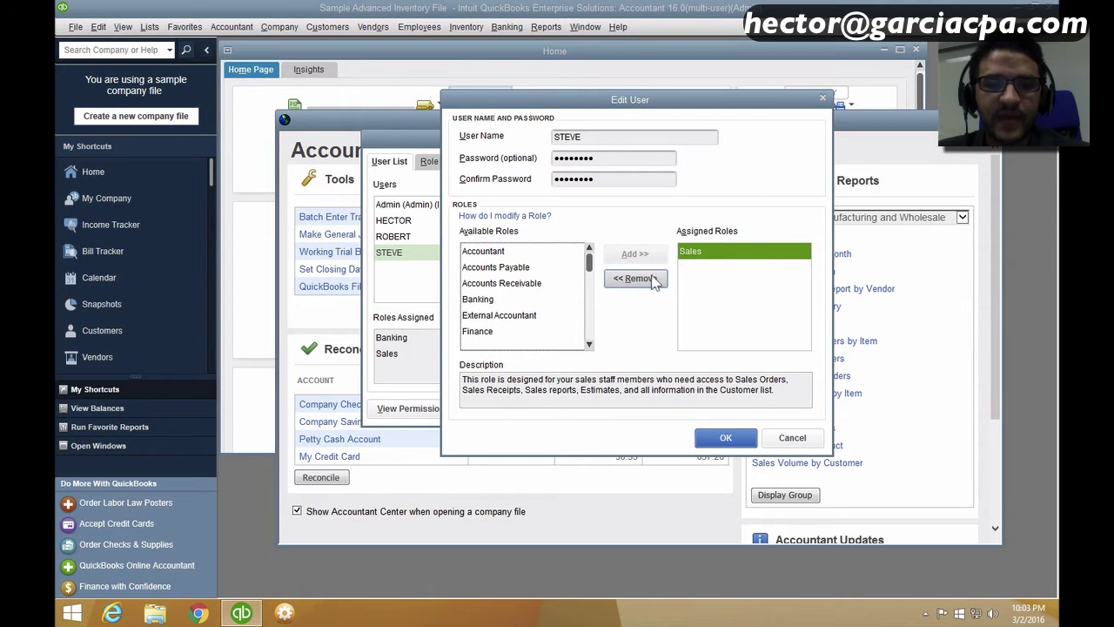
left_click(687, 252)
left_click(638, 289)
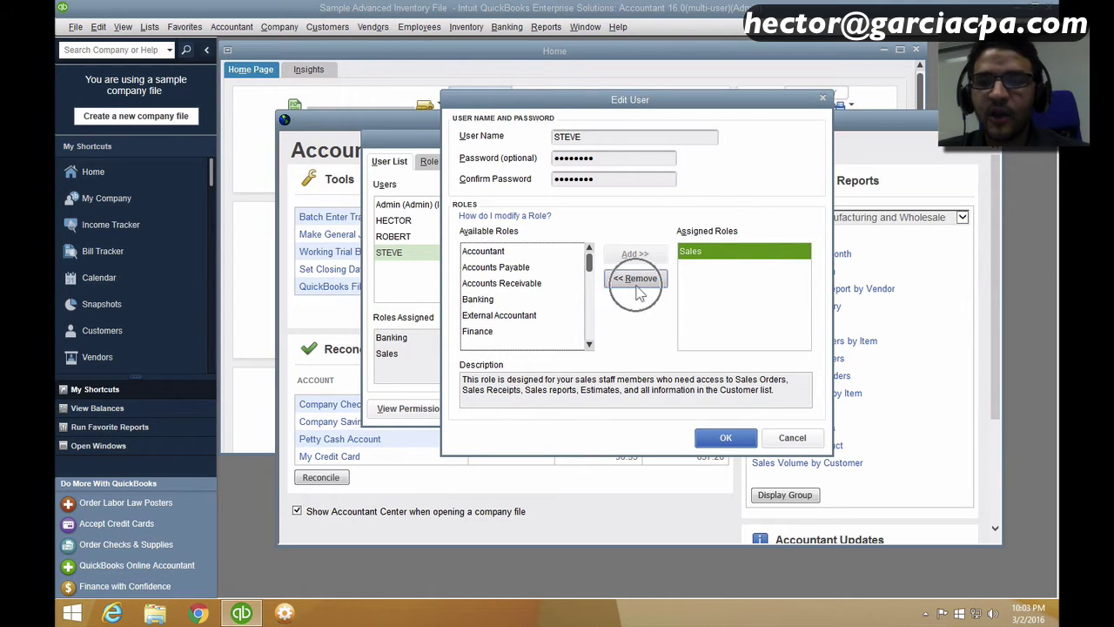
Assign the FRONT-DESK-CLERK role to the user and save the change
left_click_drag(589, 264, 592, 281)
left_click(545, 299)
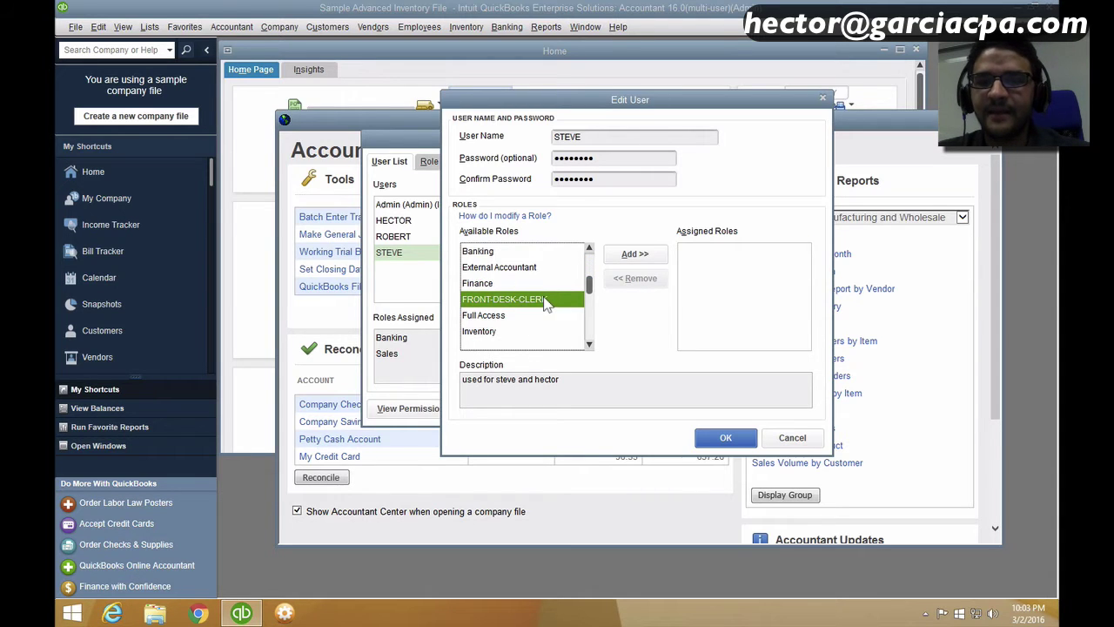
left_click(634, 253)
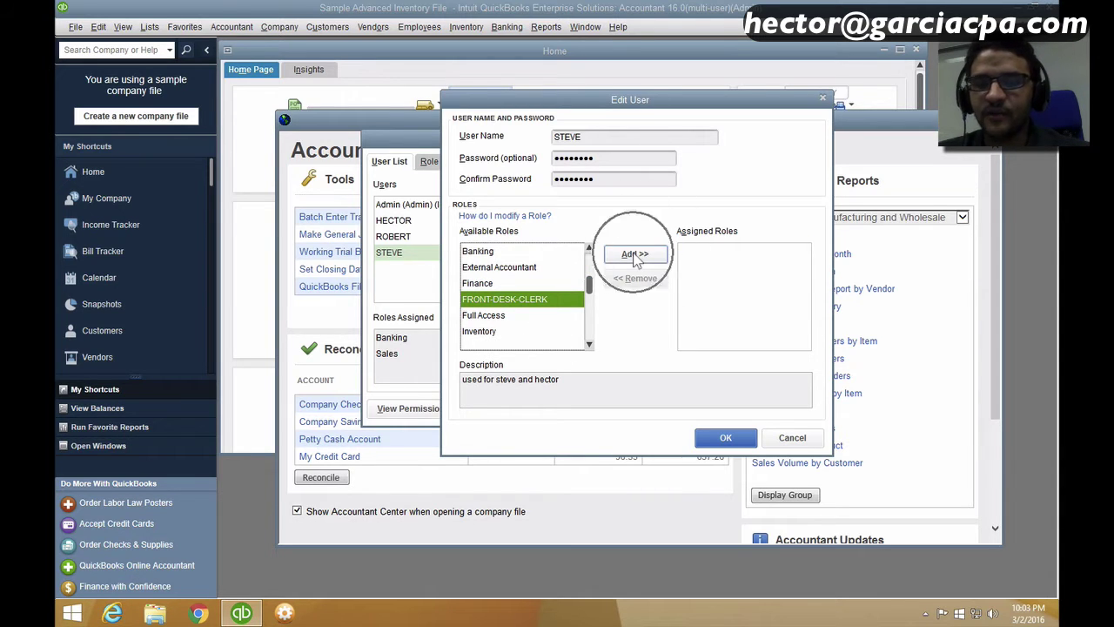
left_click(734, 264)
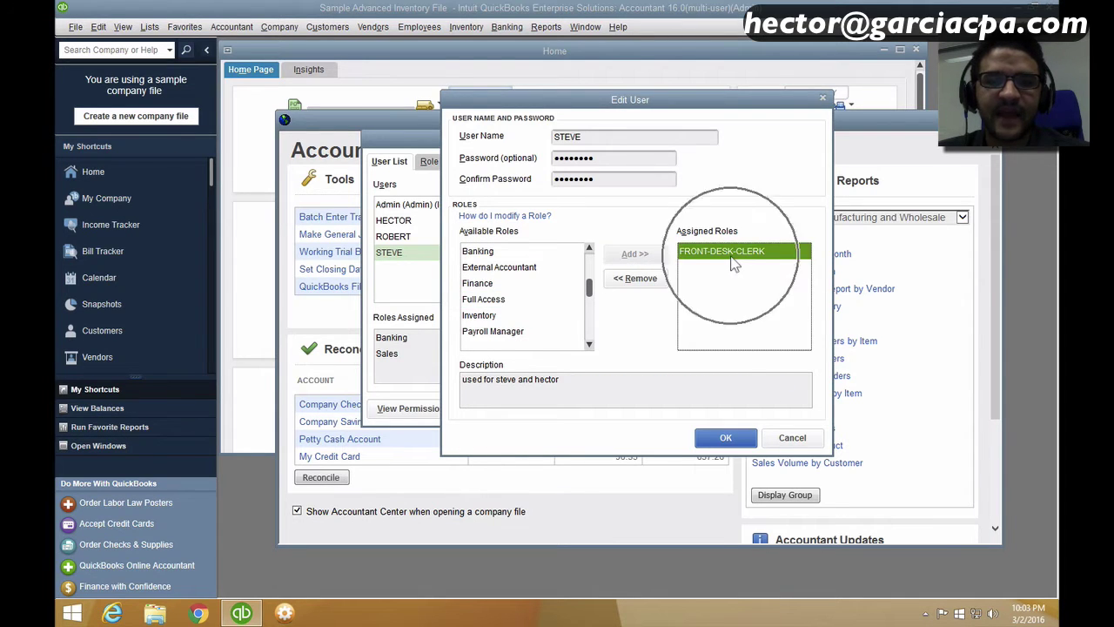
left_click_drag(577, 378, 521, 378)
left_click(566, 378)
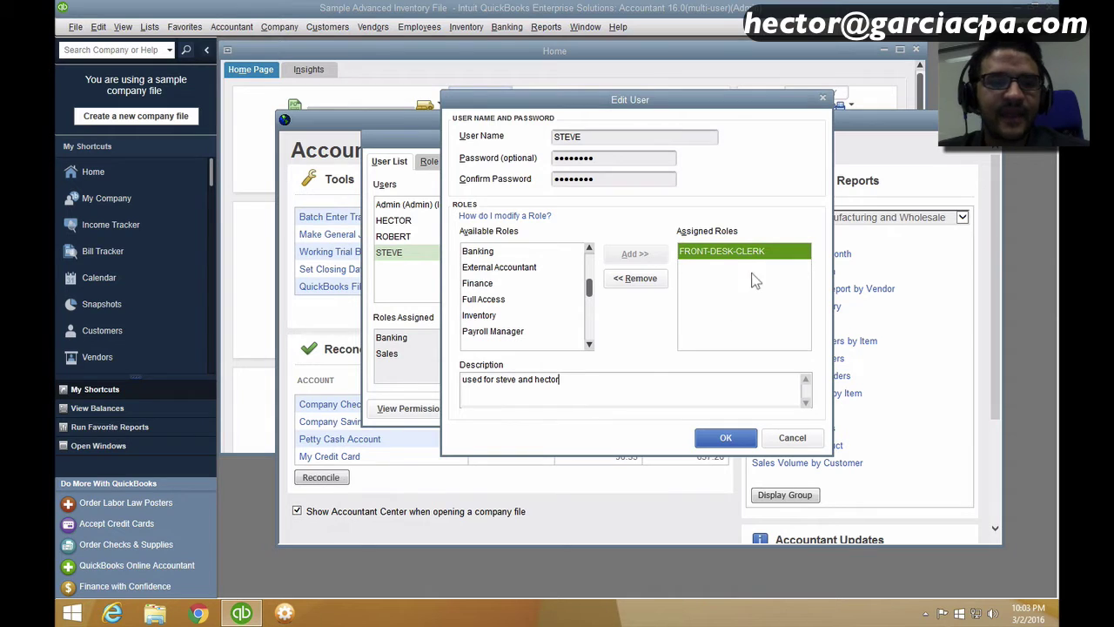
left_click(722, 438)
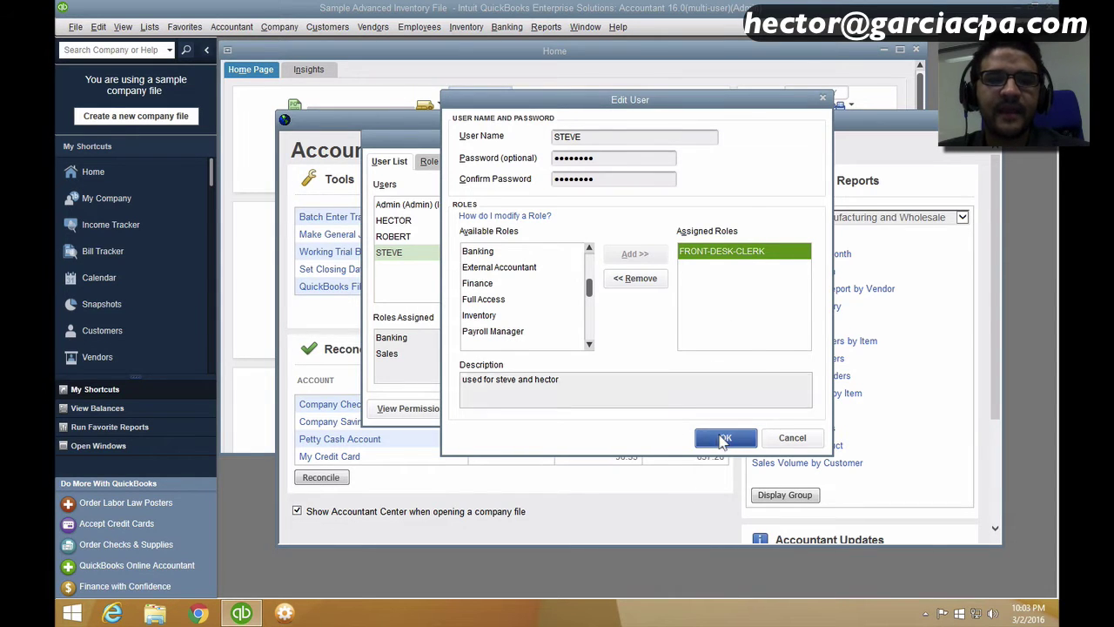
Display the clerk user's permissions report and maximize it
left_click(441, 408)
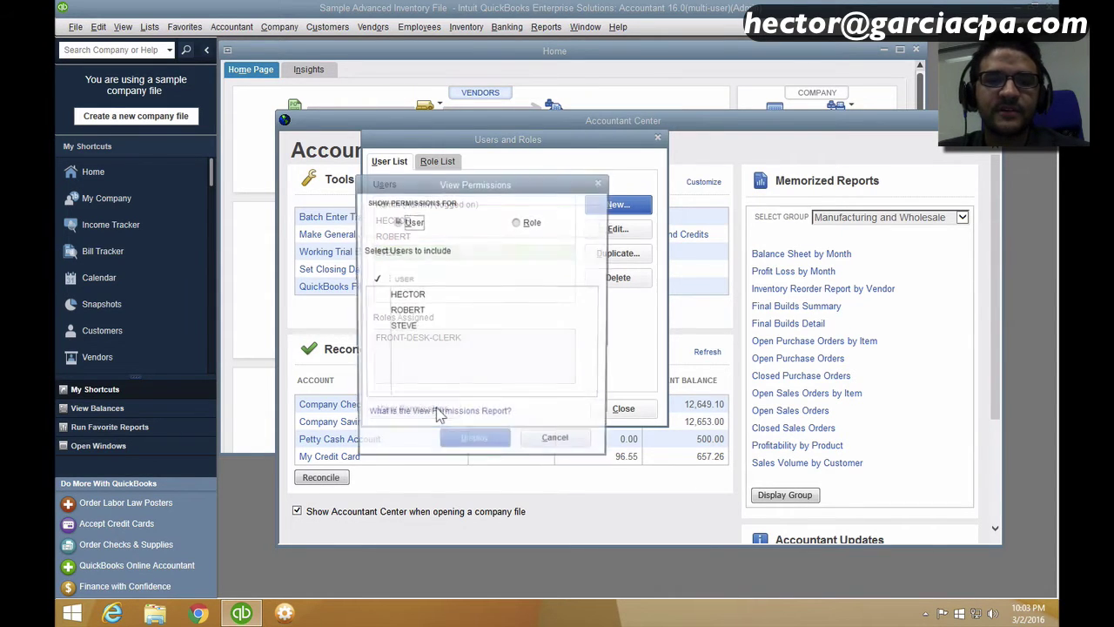
left_click(381, 328)
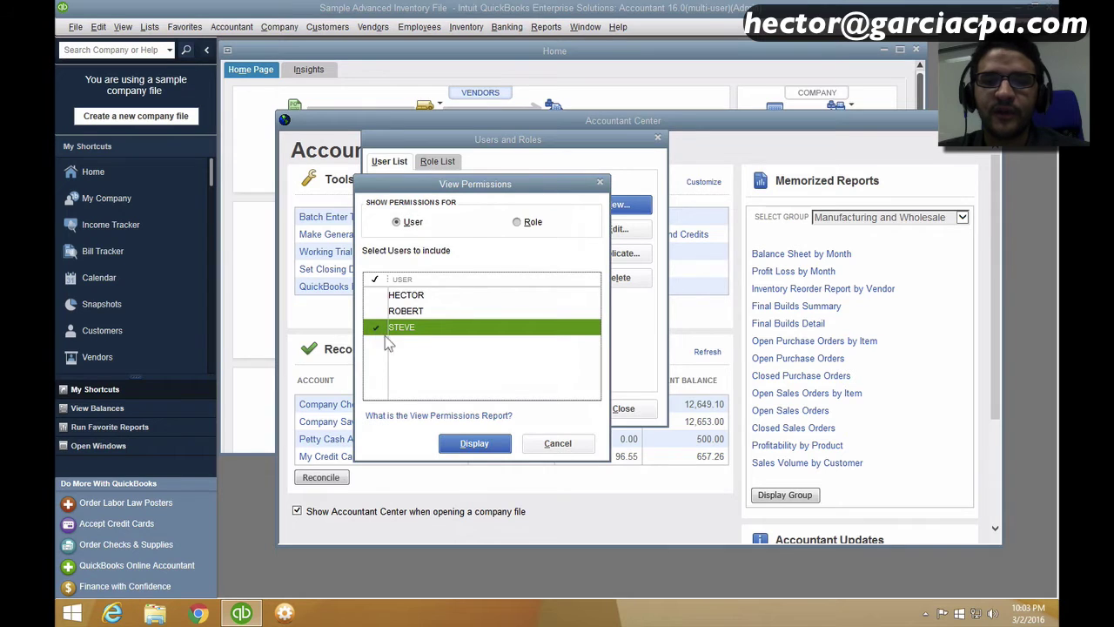
left_click(467, 445)
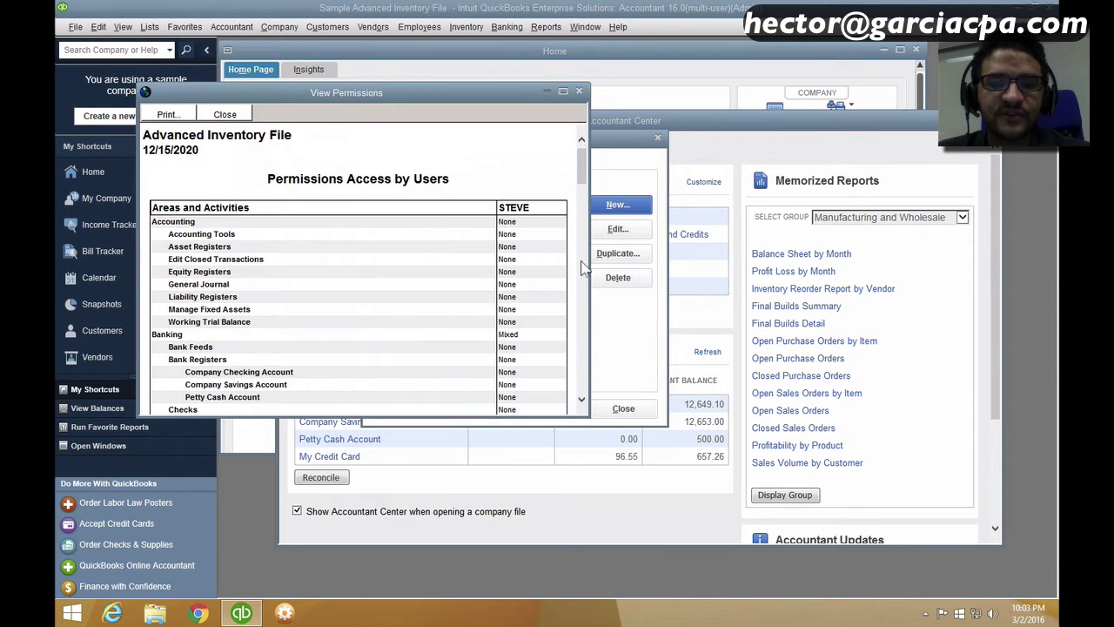
left_click_drag(589, 269, 676, 139)
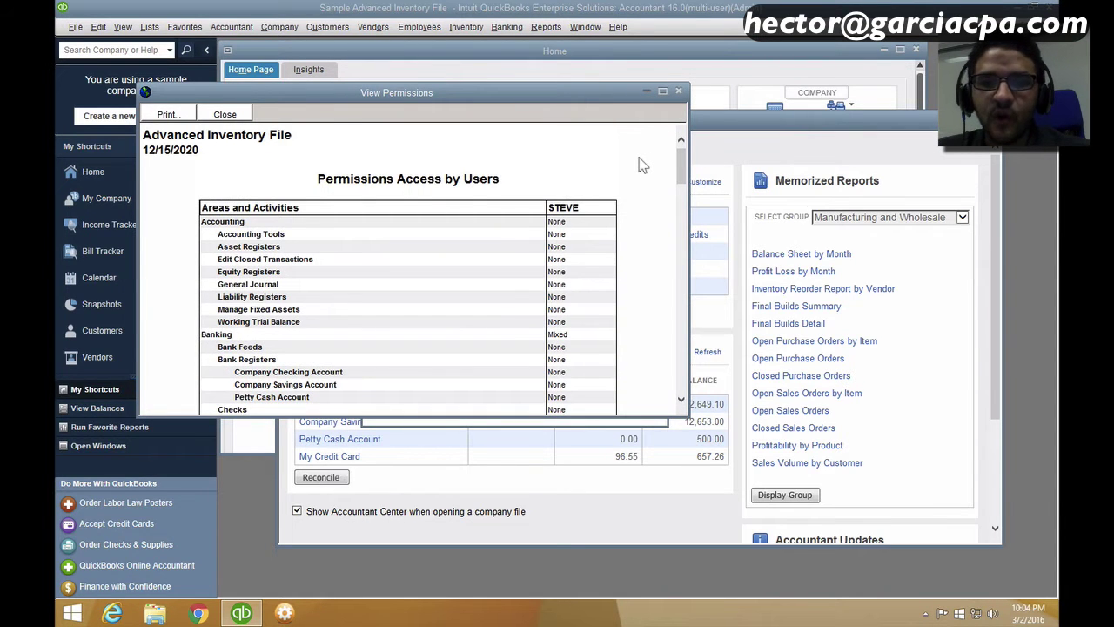
scroll(641, 165, "up", 3)
left_click(662, 92)
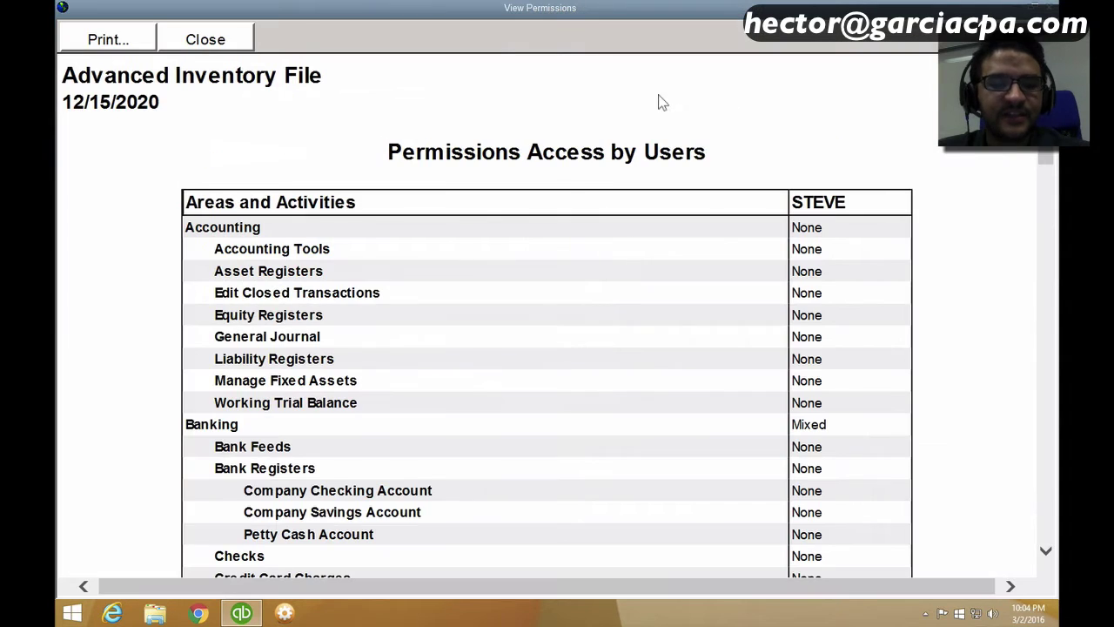
left_click_drag(1045, 155, 1055, 586)
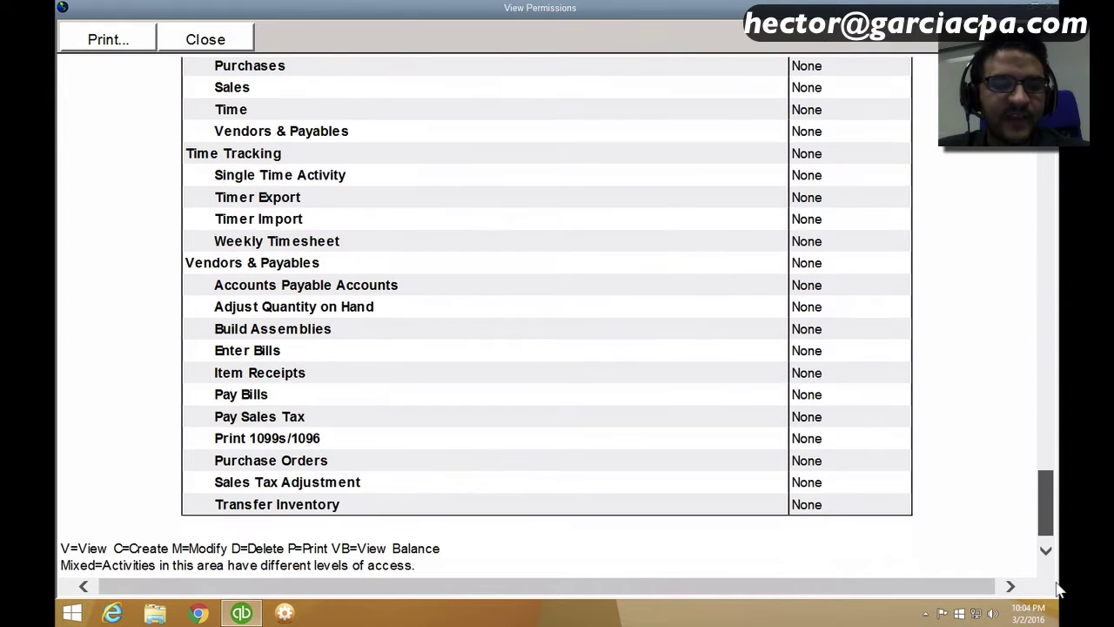
Highlight the access-code legend line at the bottom of the report
left_click_drag(459, 553, 63, 564)
left_click(75, 550)
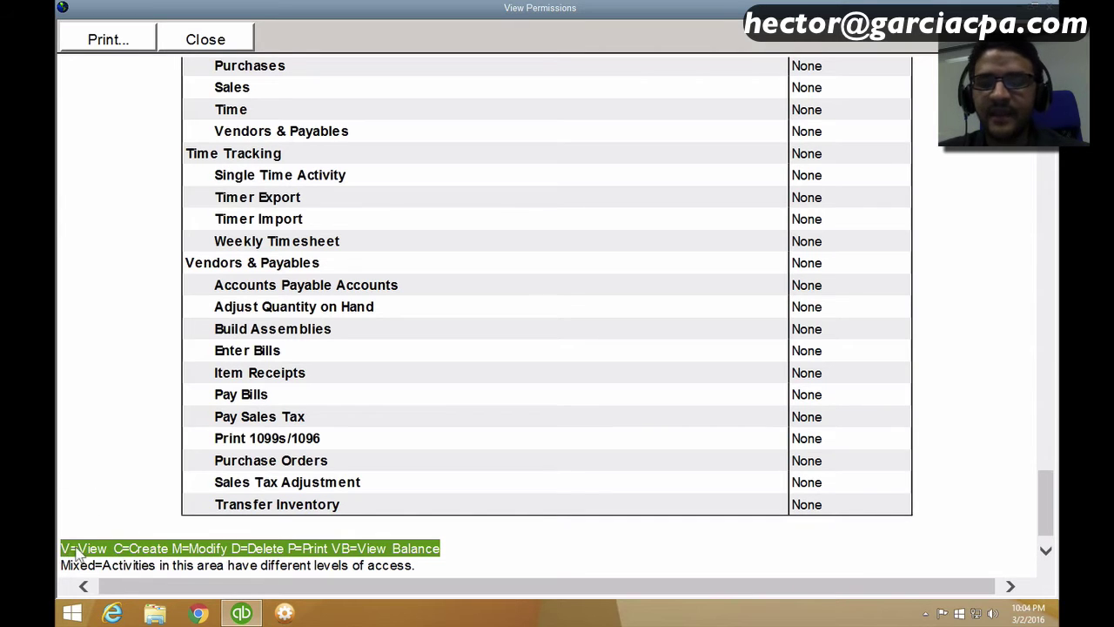
left_click(131, 549)
left_click(199, 551)
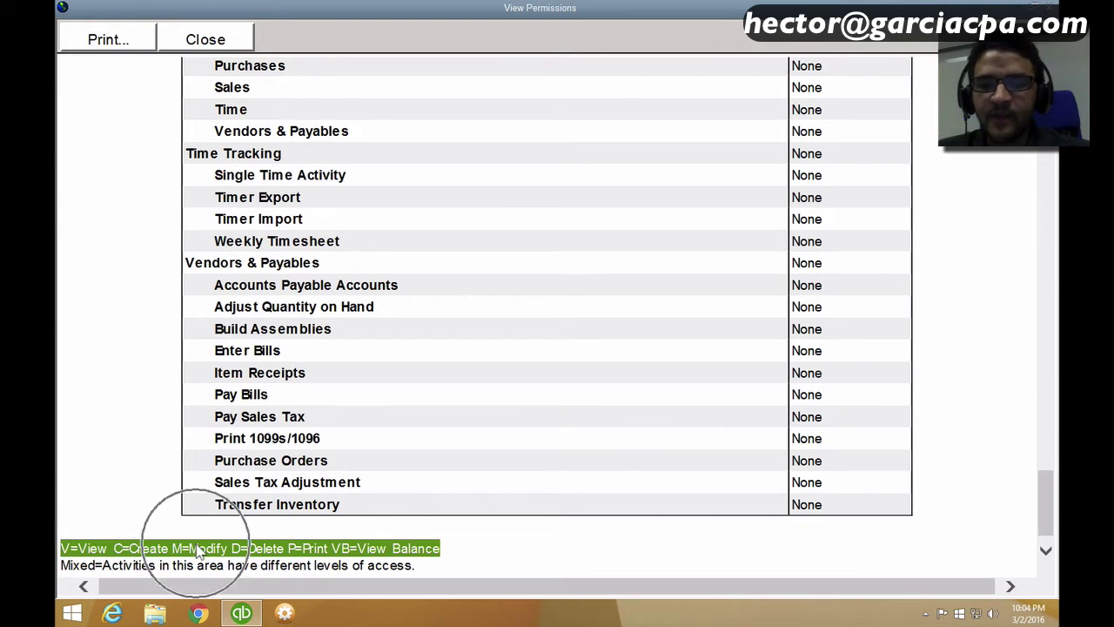
left_click(268, 548)
left_click(302, 548)
left_click(394, 551)
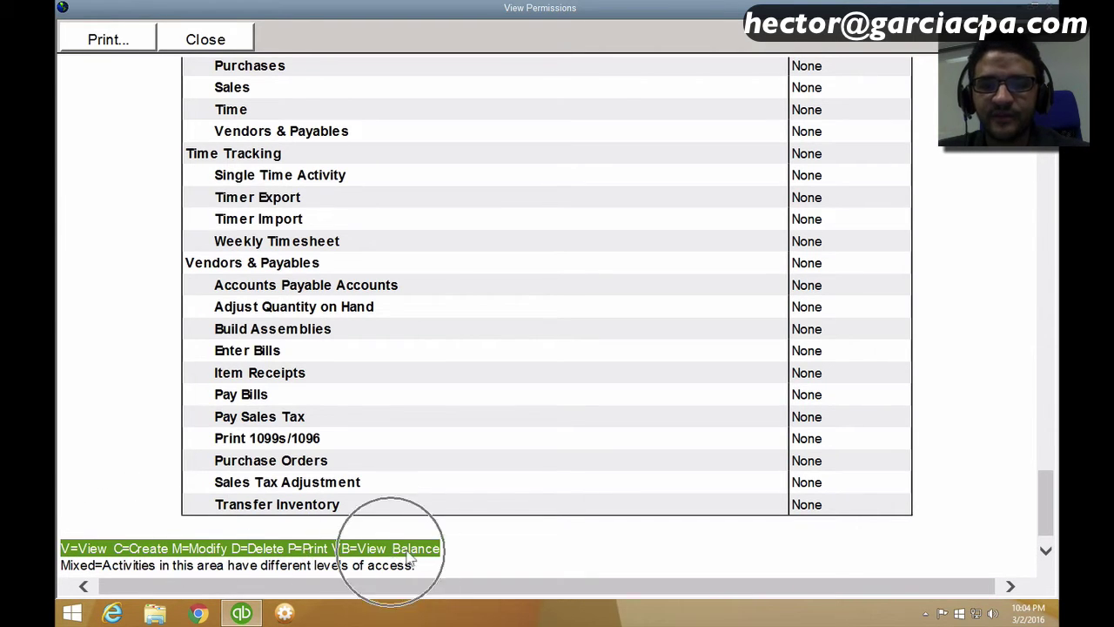
left_click(470, 555)
Check Invoices VP and Customer Center VB access against the legend's VB, P and V codes
left_click_drag(1052, 493, 1047, 266)
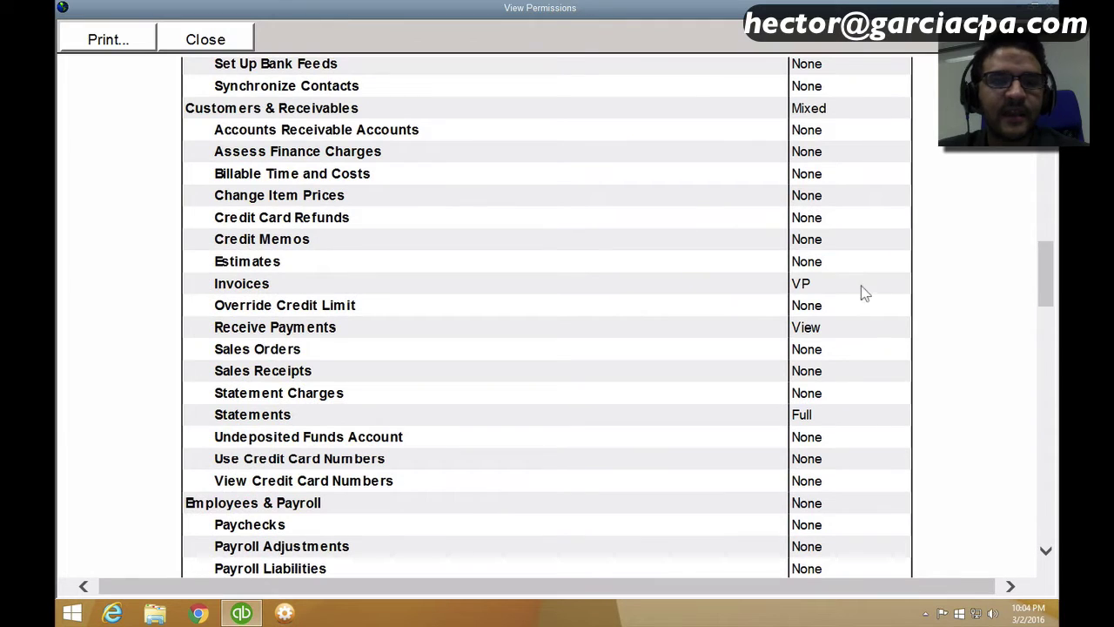
double_click(799, 284)
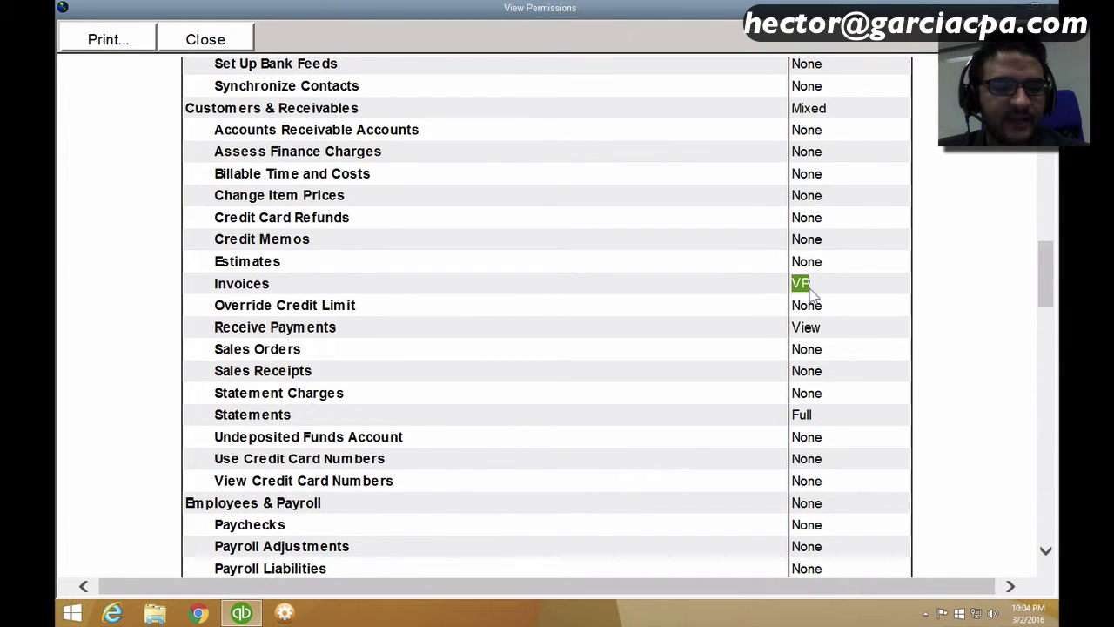
left_click_drag(1046, 283, 1050, 207)
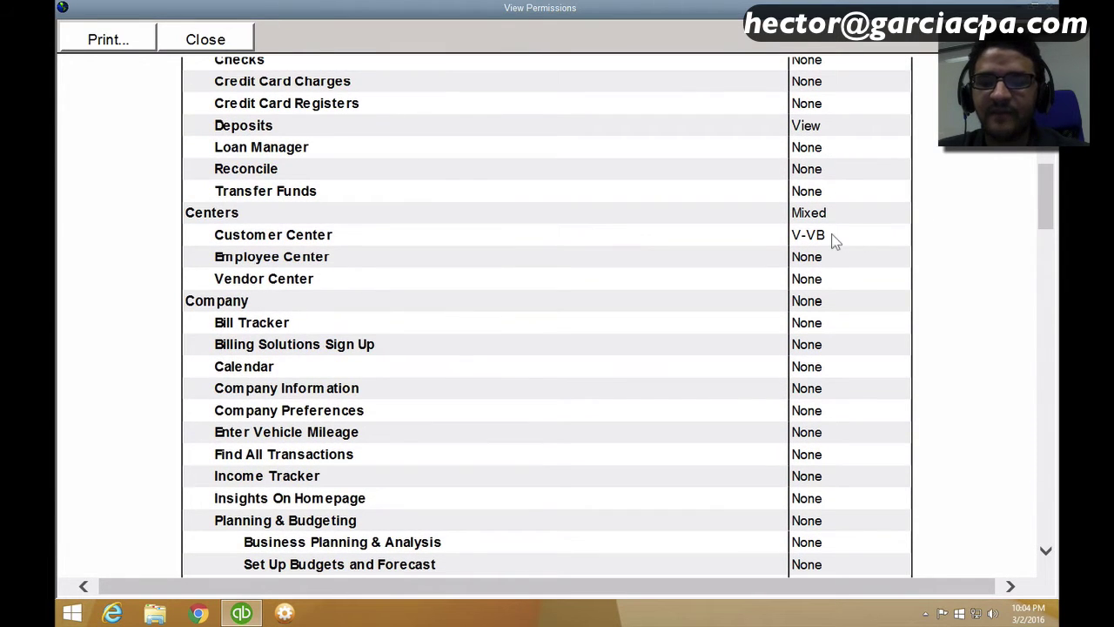
left_click_drag(827, 235, 799, 241)
left_click_drag(1061, 180, 1060, 511)
left_click_drag(334, 546, 439, 549)
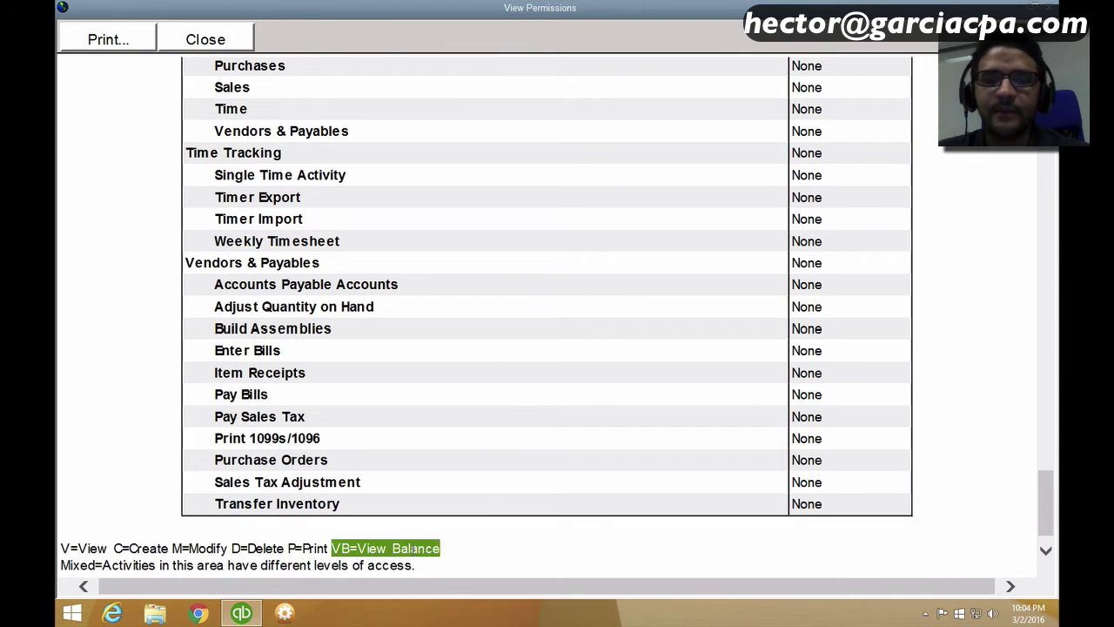
left_click_drag(330, 548, 293, 560)
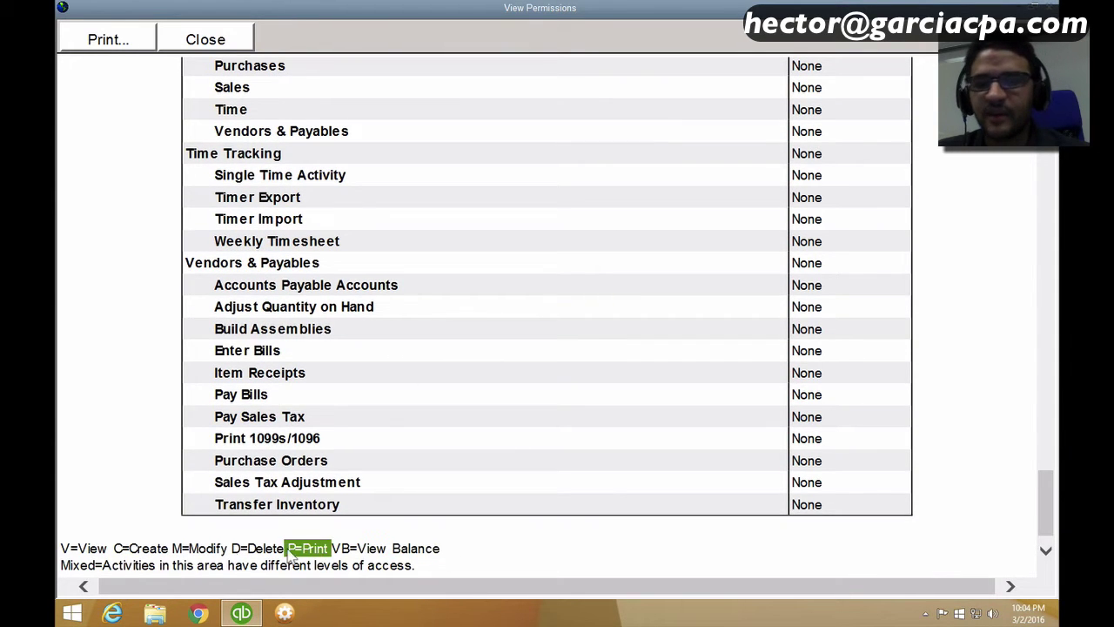
left_click_drag(113, 549, 58, 548)
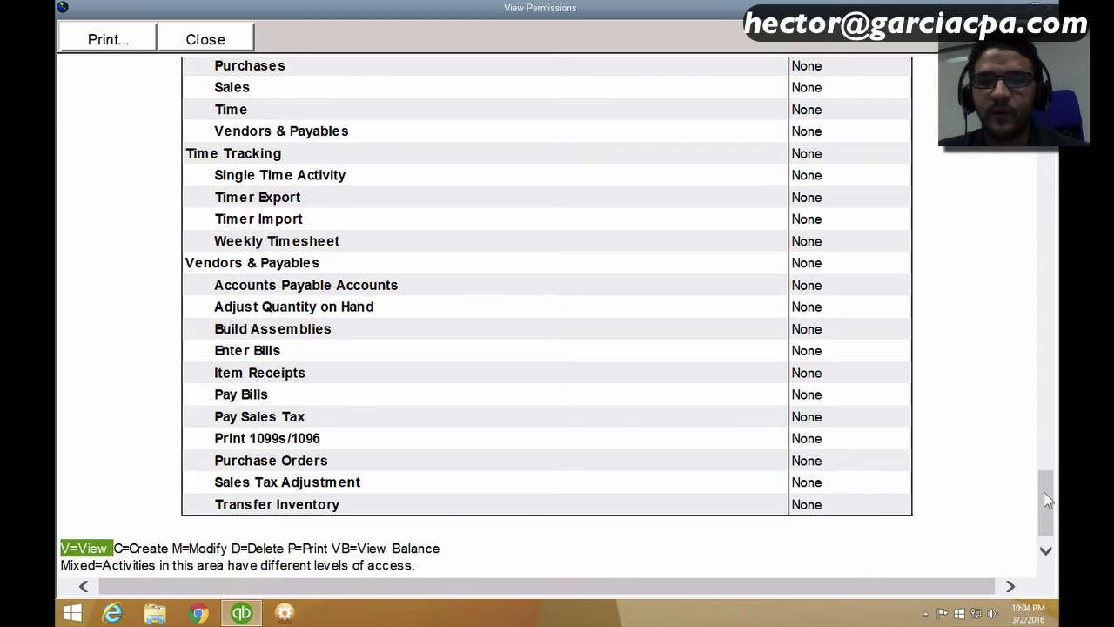
Recheck Customer Center V-VB access against the legend, then close the report
left_click_drag(1044, 492, 1049, 178)
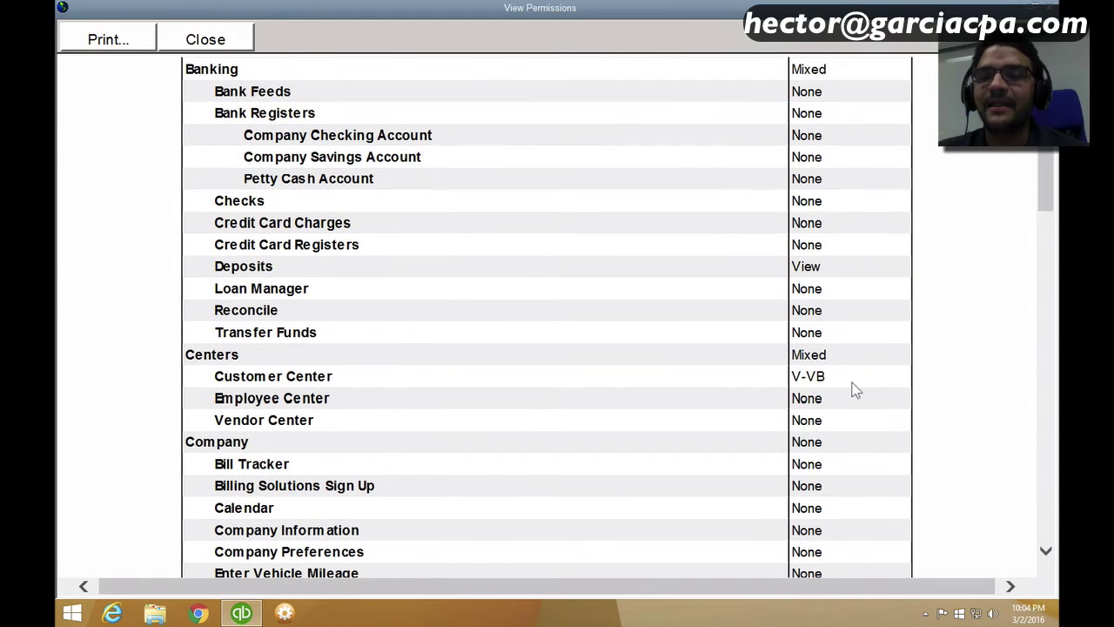
left_click_drag(850, 389, 781, 383)
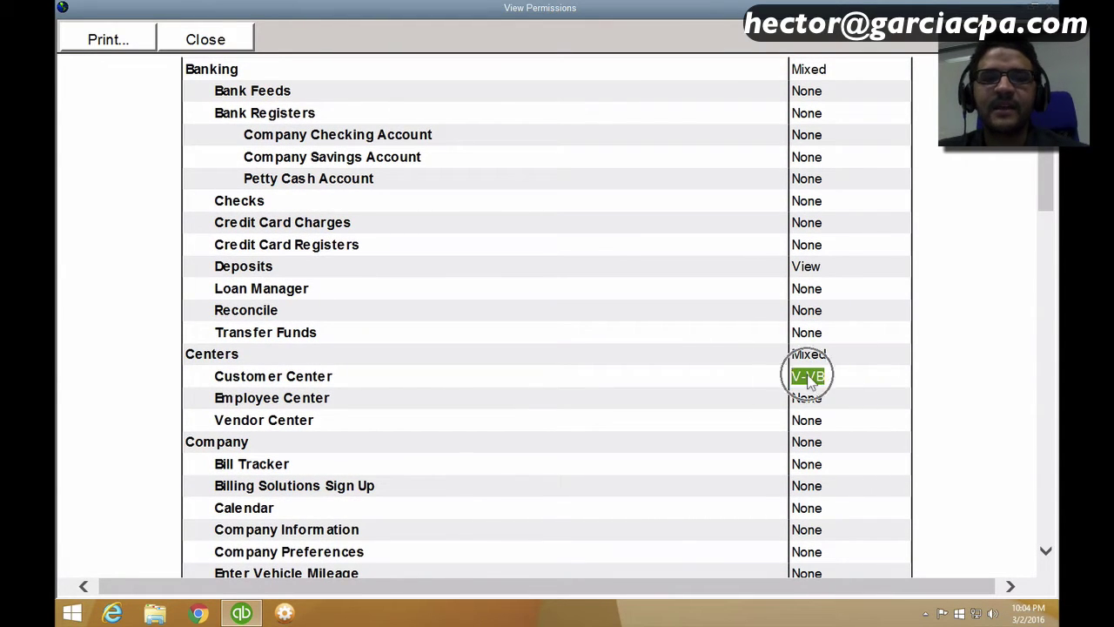
left_click_drag(1045, 213, 1060, 592)
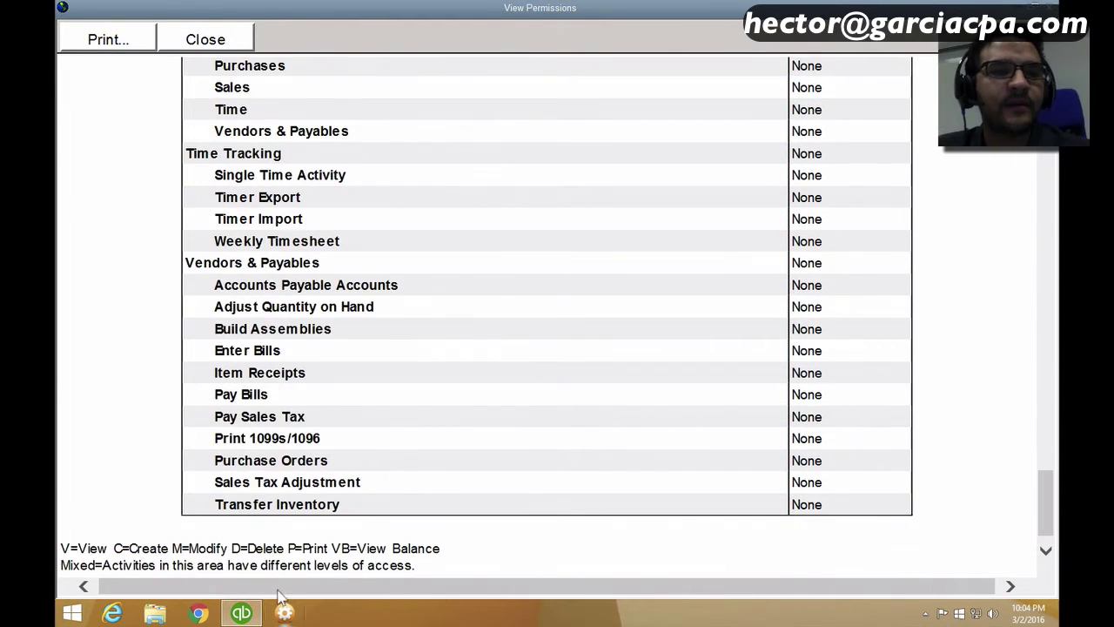
left_click_drag(331, 546, 372, 549)
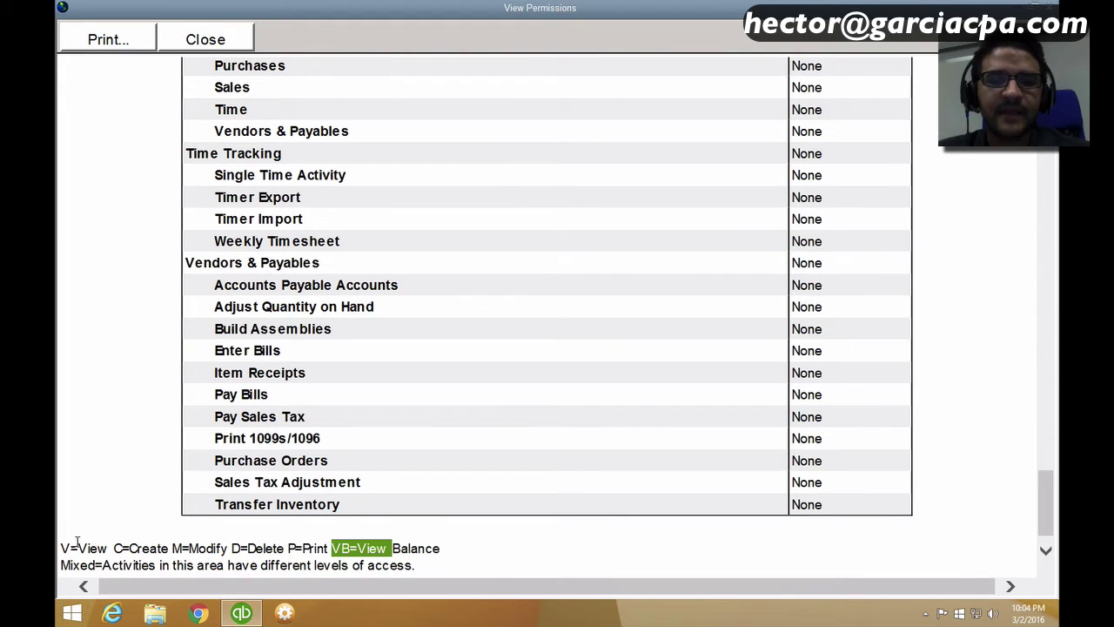
left_click_drag(105, 550, 59, 549)
left_click(190, 40)
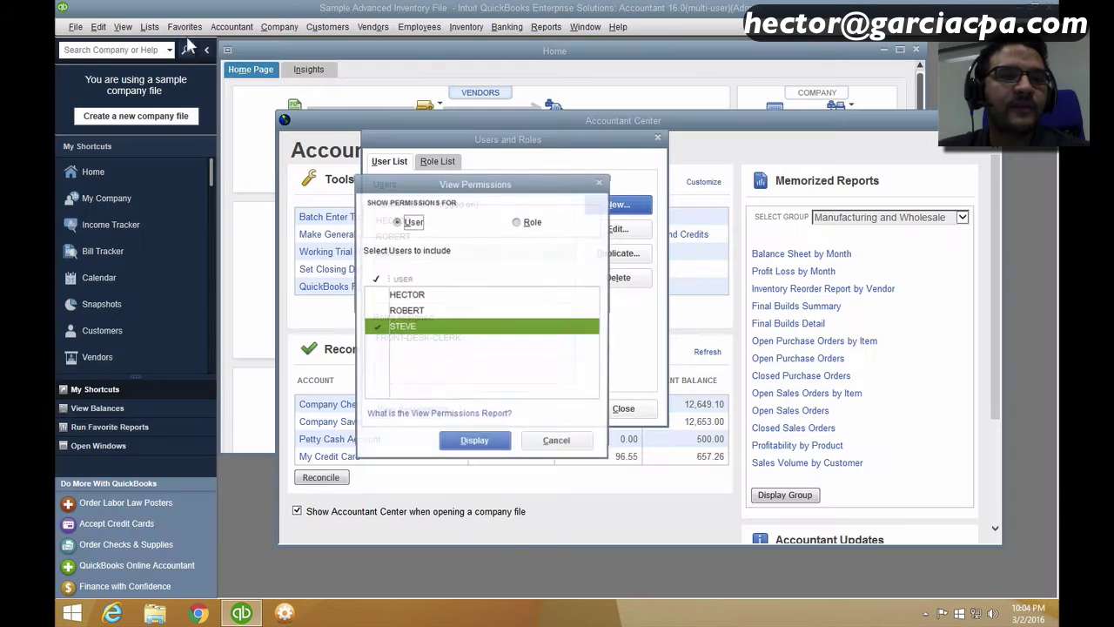
Close View Permissions, Users and Roles and Accountant Center, then use Close Company/Logoff
left_click(557, 443)
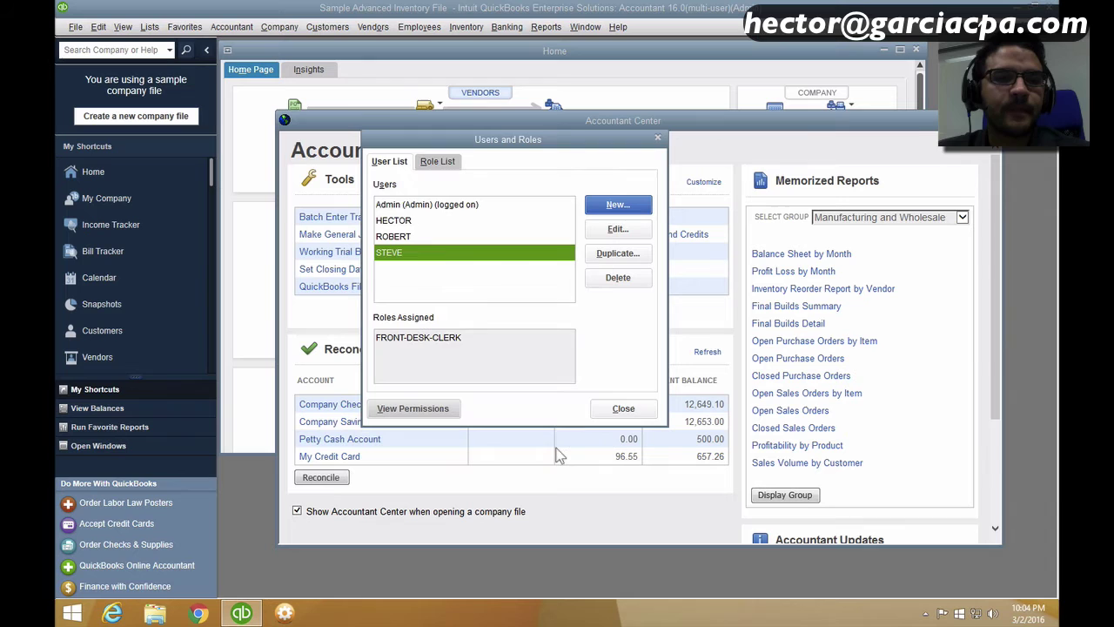
left_click(624, 409)
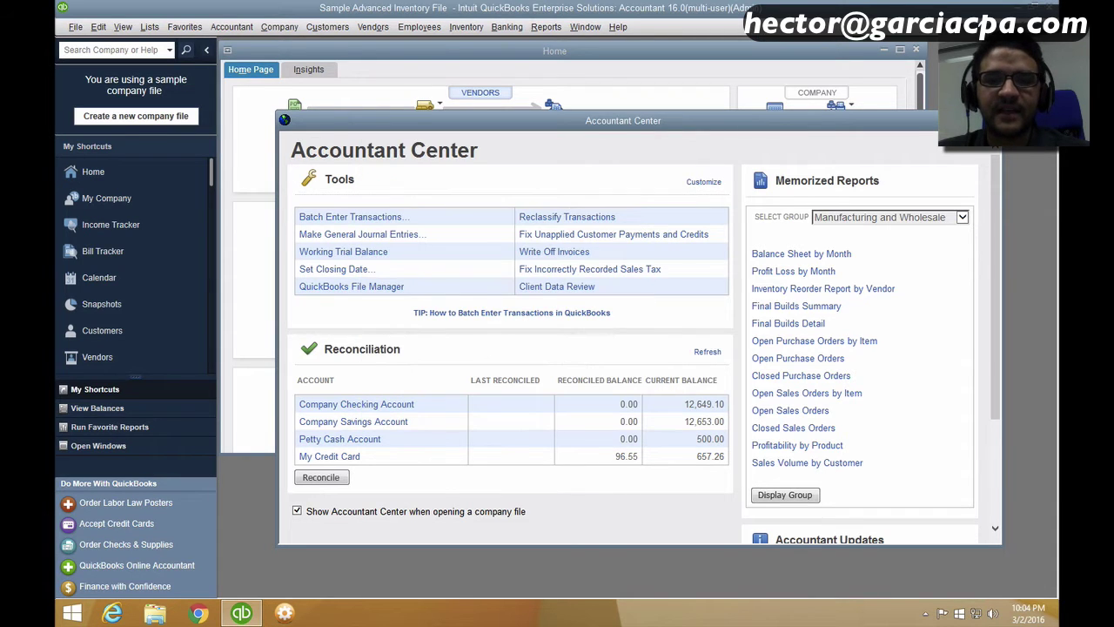
key("Escape")
left_click(76, 26)
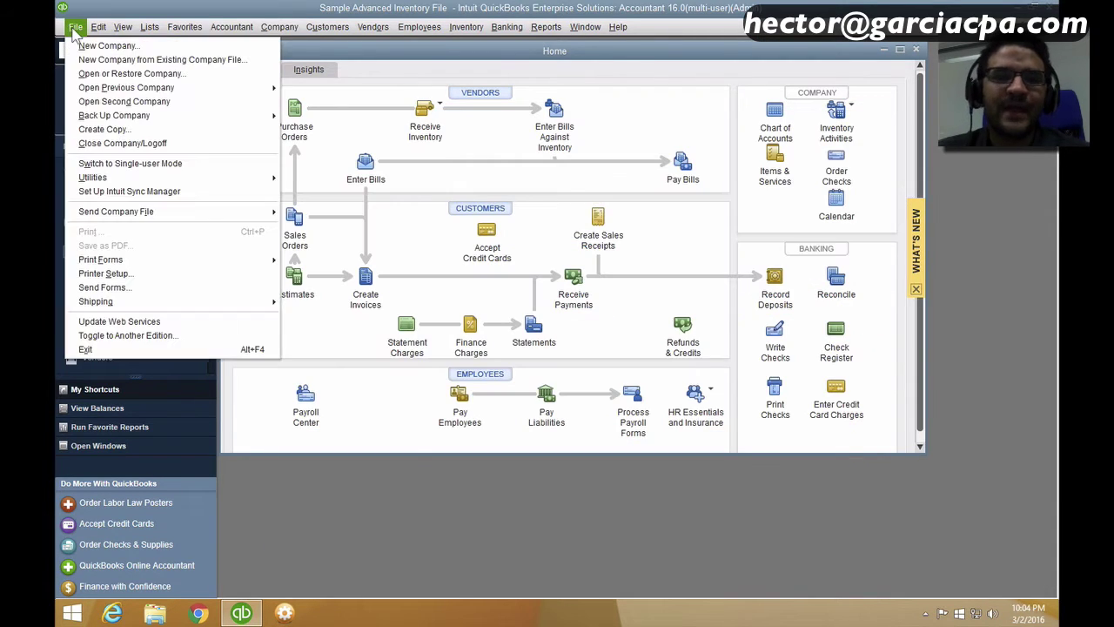
left_click(100, 142)
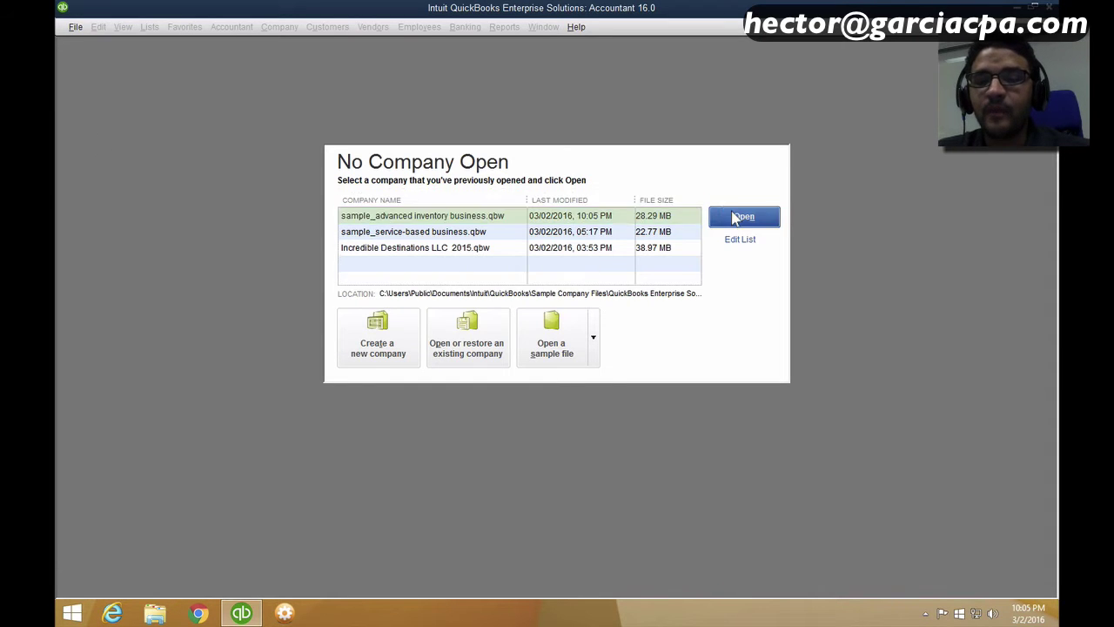
Open the sample advanced inventory file logged in as the clerk user and acknowledge the sample notice
left_click(742, 217)
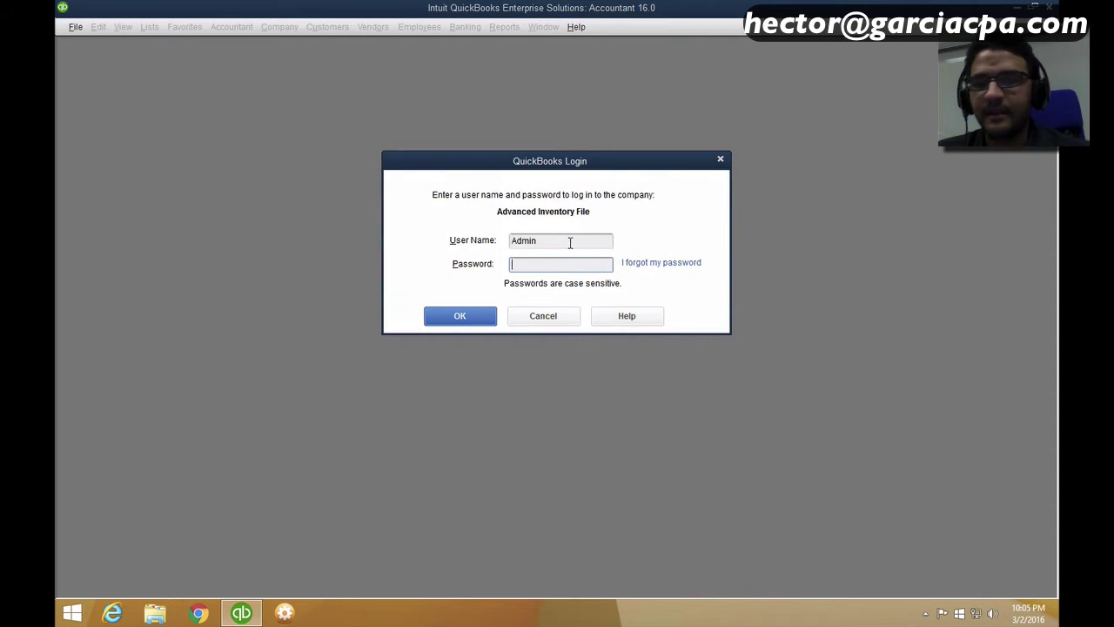
left_click(571, 243)
type("STEVE")
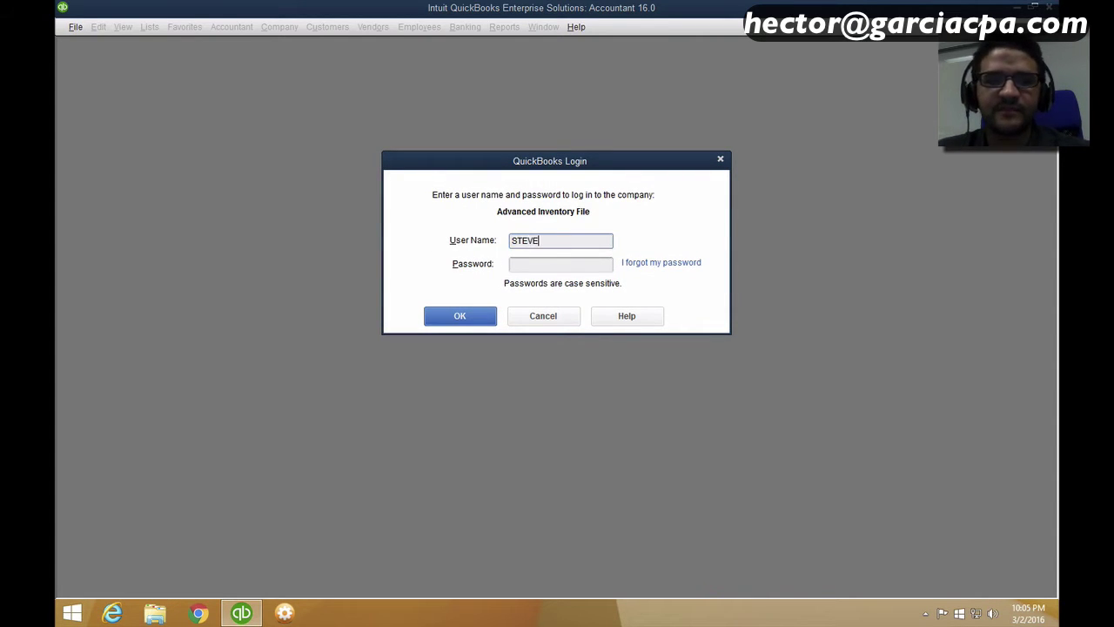
key("Tab")
key("Return")
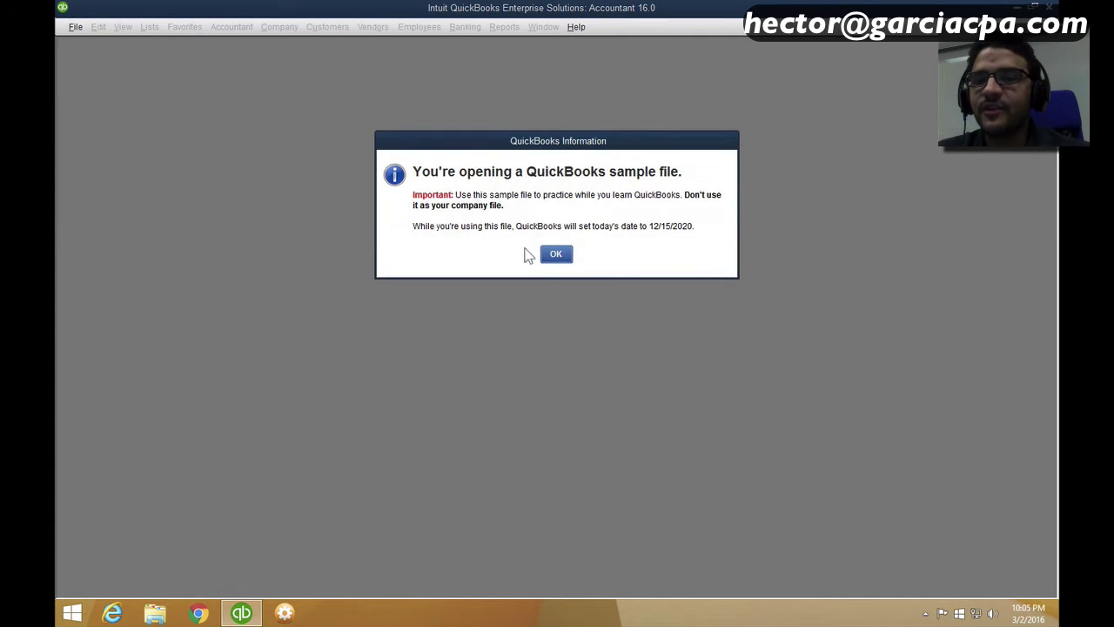
left_click(556, 256)
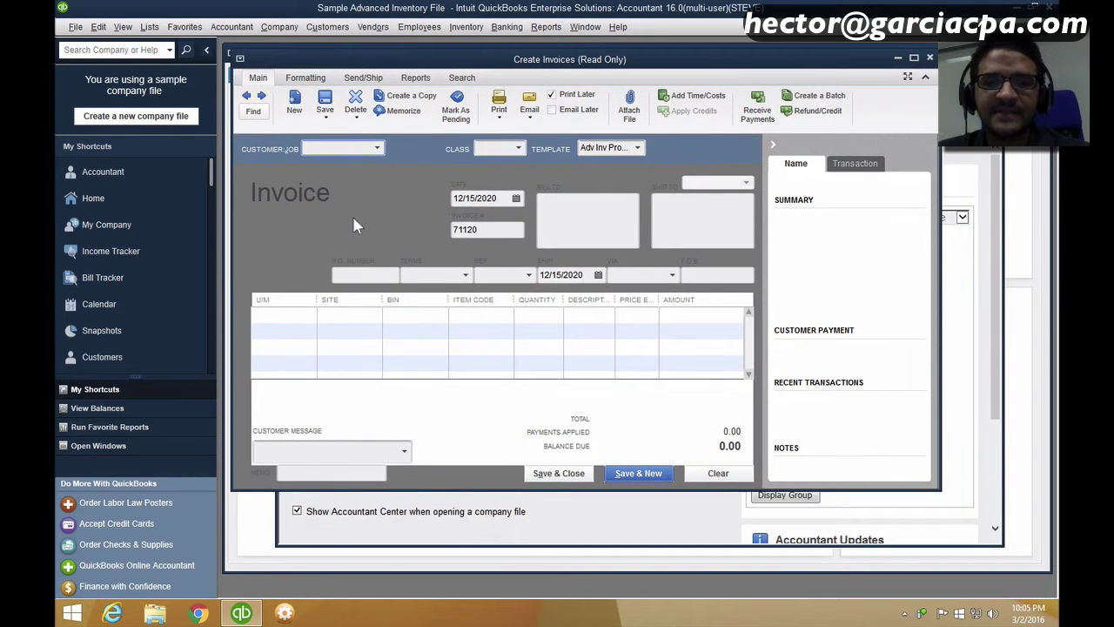
Page back to invoice 71081, dismissing the Billable Time warning, and maximize the invoice window
left_click(351, 213)
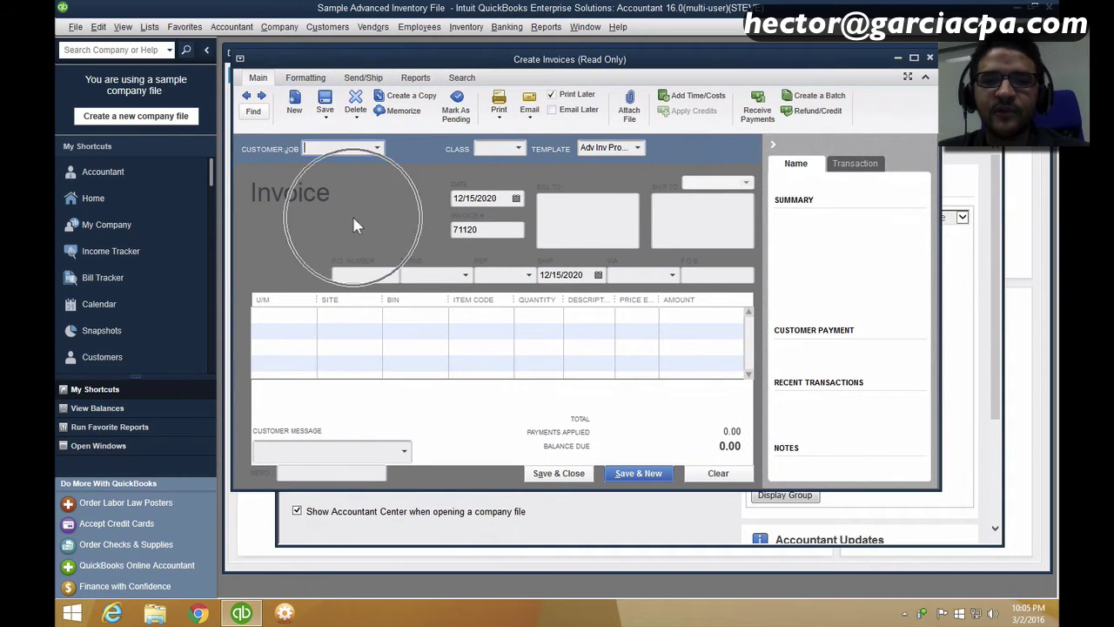
left_click(248, 96)
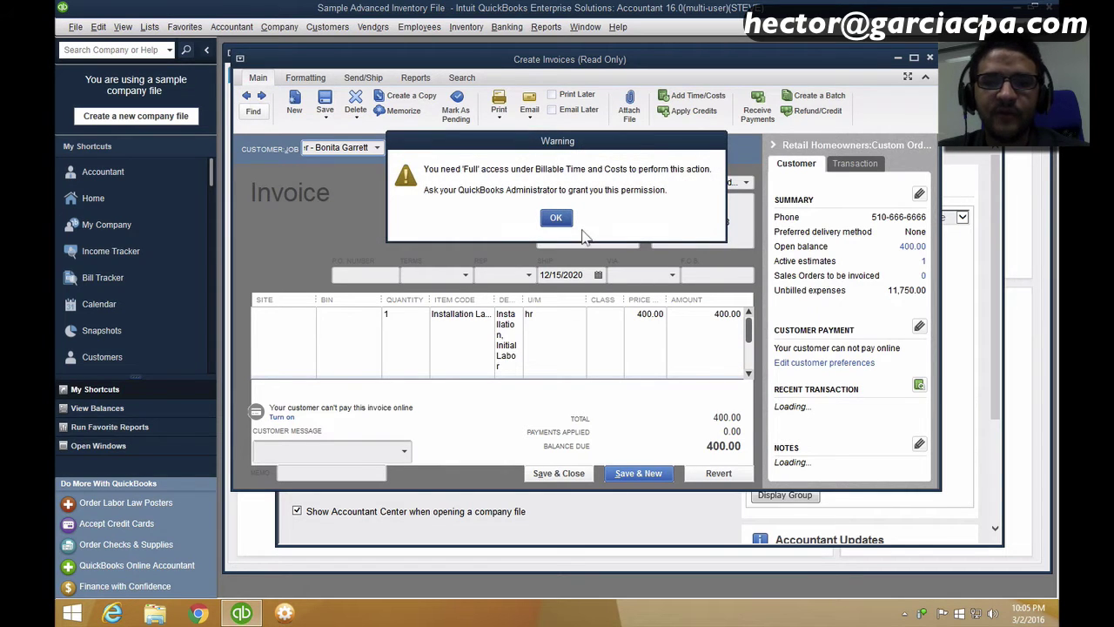
left_click(556, 217)
left_click(246, 96)
left_click(246, 96)
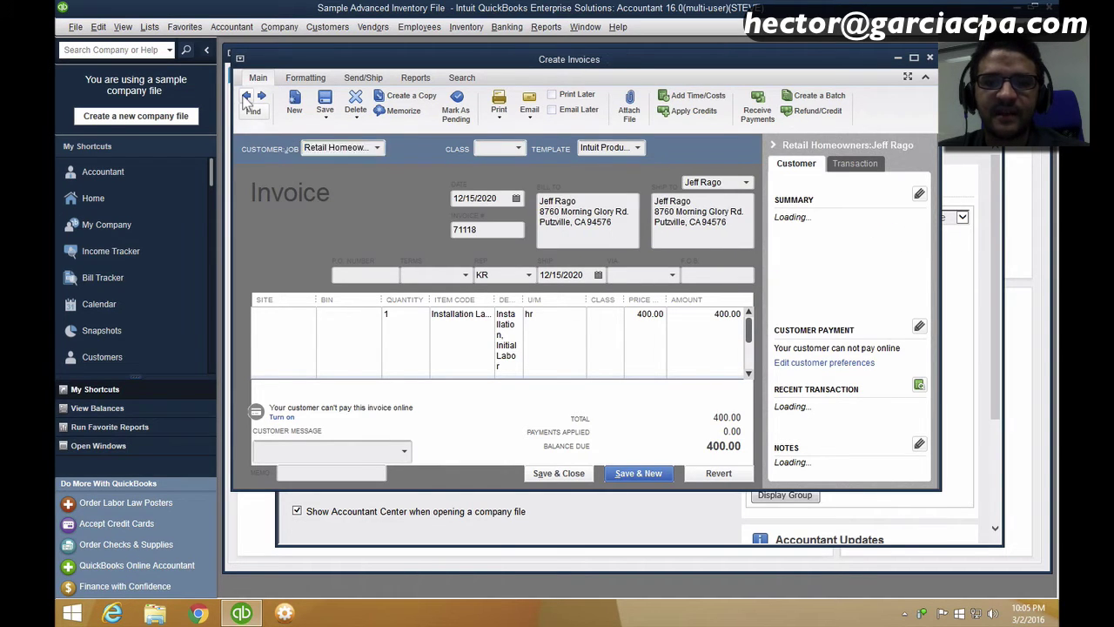
left_click(246, 97)
left_click(246, 97)
left_click(246, 97)
left_click(246, 97)
left_click(246, 96)
left_click(246, 97)
left_click(247, 96)
left_click(246, 97)
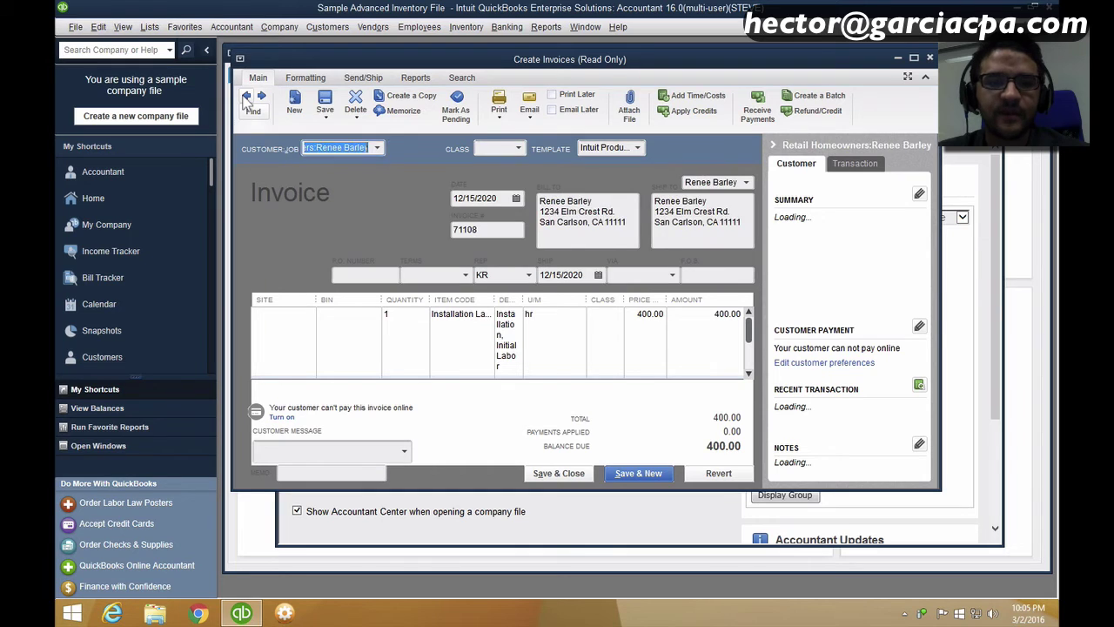
left_click(246, 97)
left_click(246, 97)
left_click(246, 96)
left_click(246, 97)
left_click(246, 97)
left_click(246, 96)
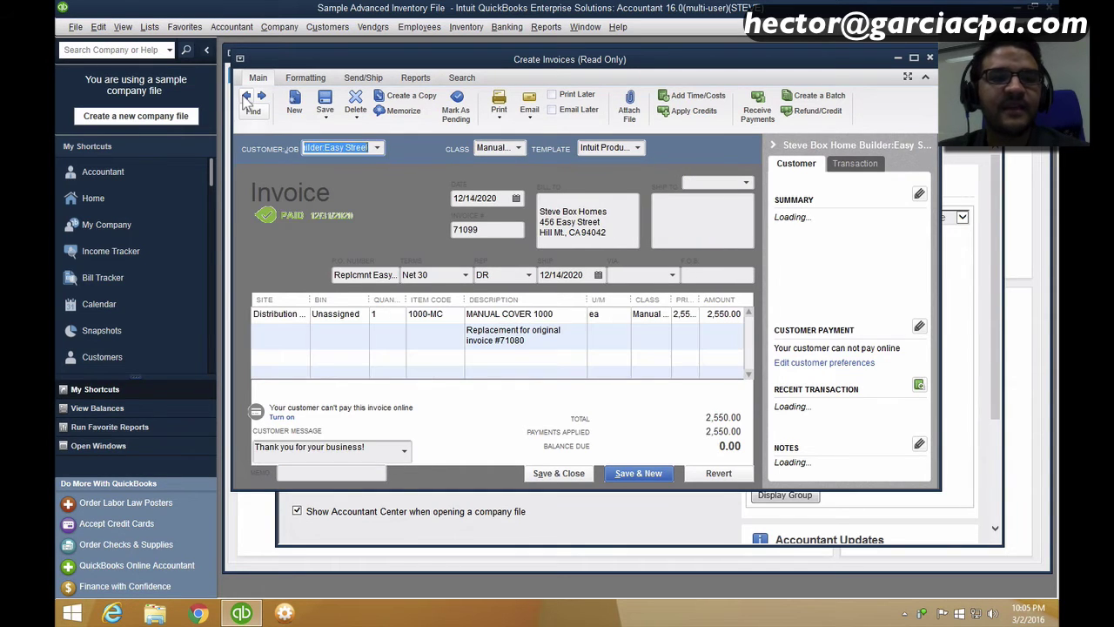
left_click(262, 96)
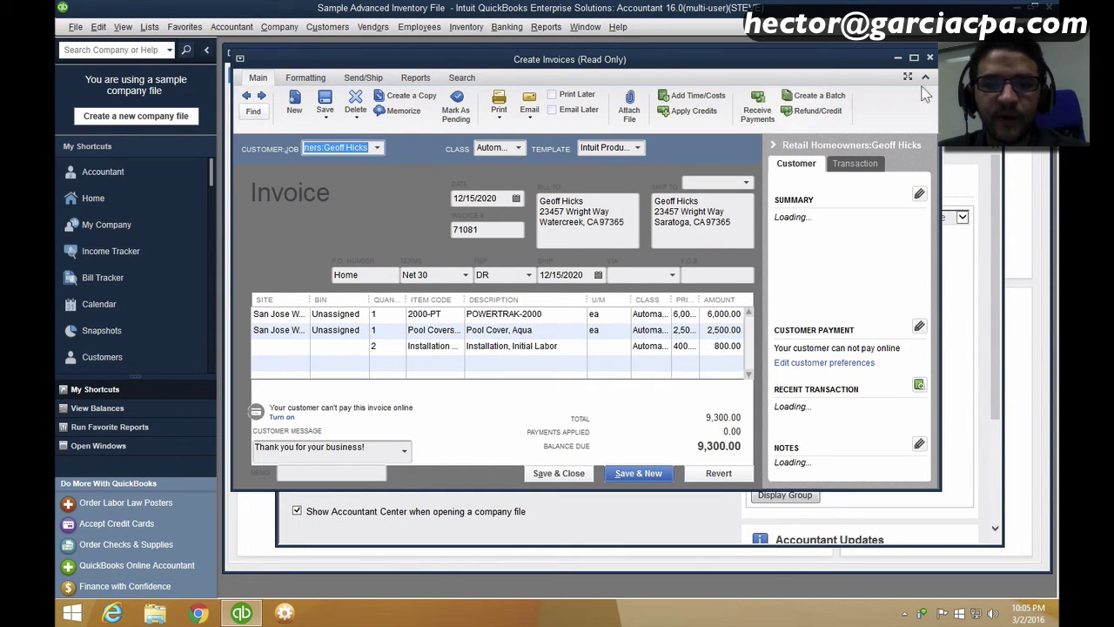
left_click(915, 59)
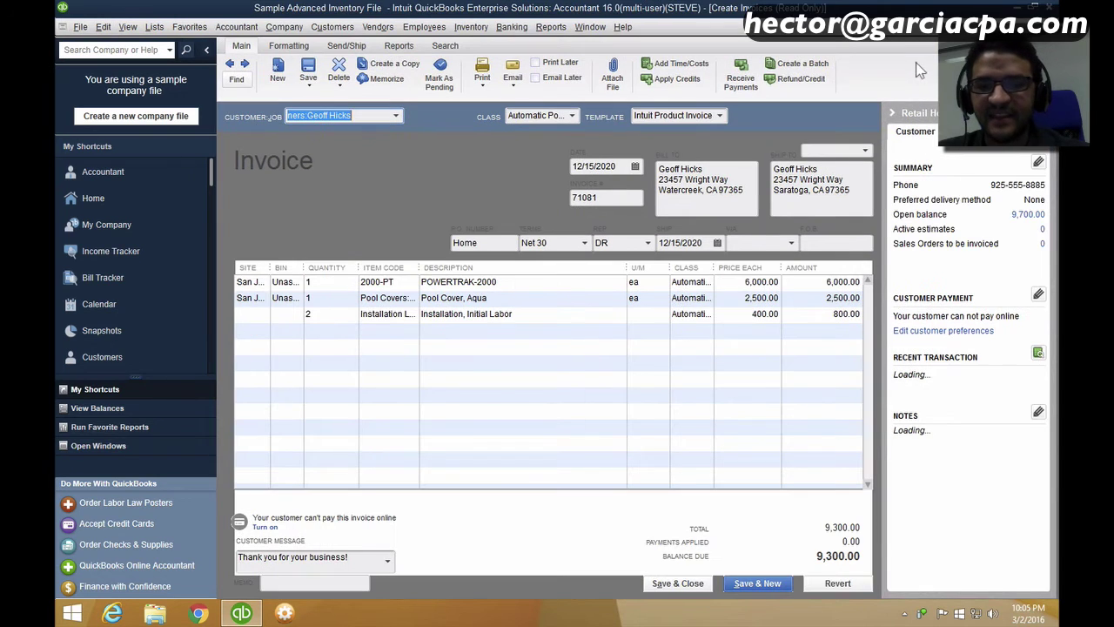
Type test text into a blank line's and the Pool Cover line's descriptions
left_click(496, 346)
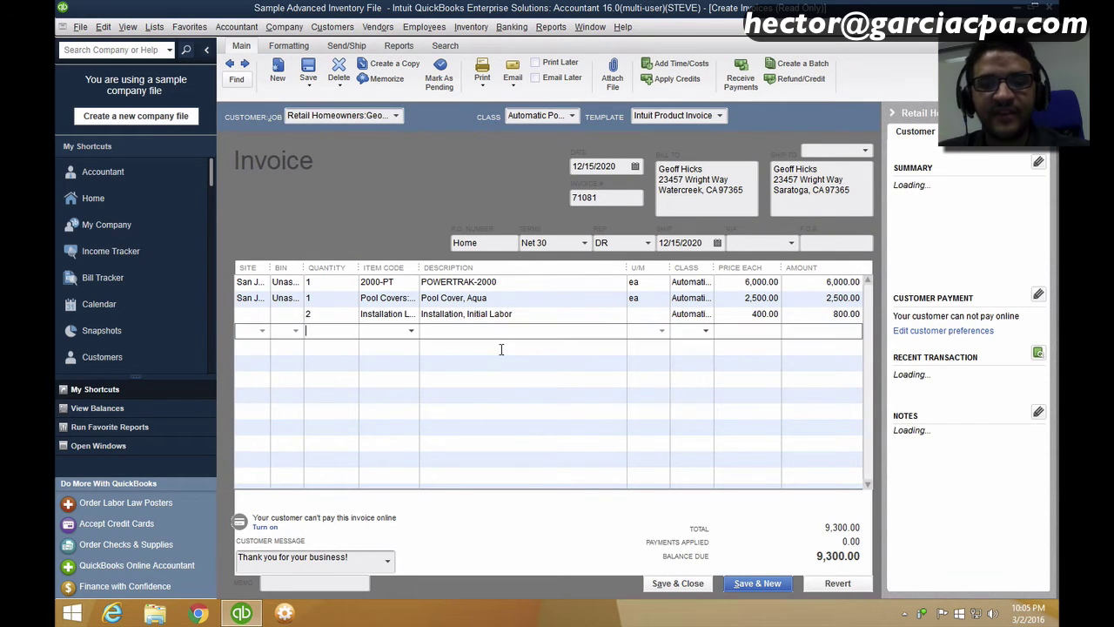
type("ccadadsad")
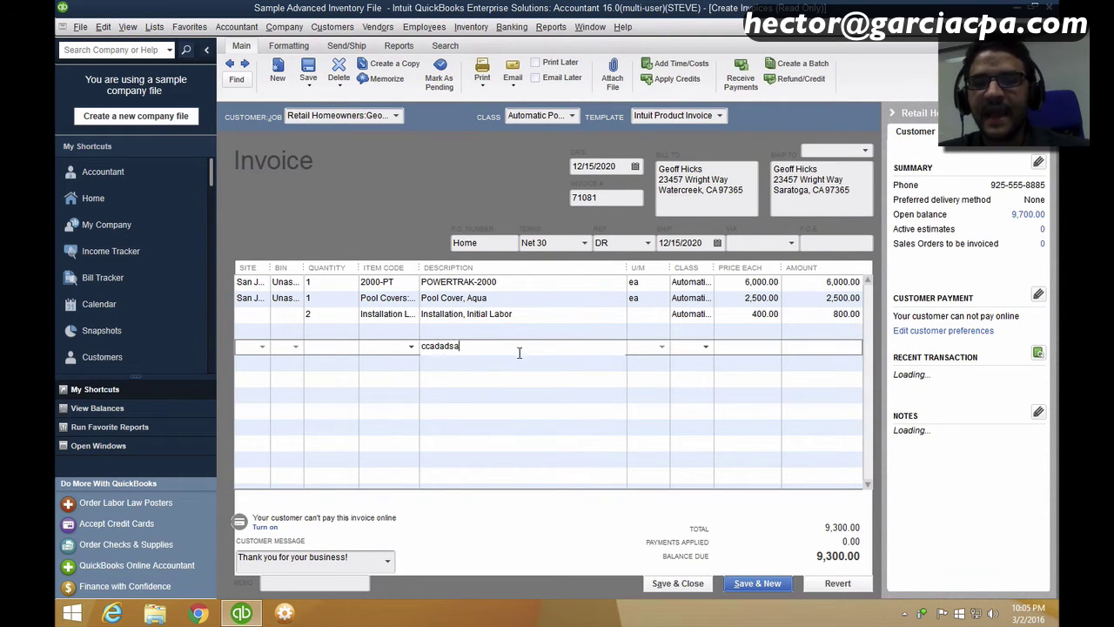
left_click(527, 315)
left_click(529, 299)
left_click(530, 299)
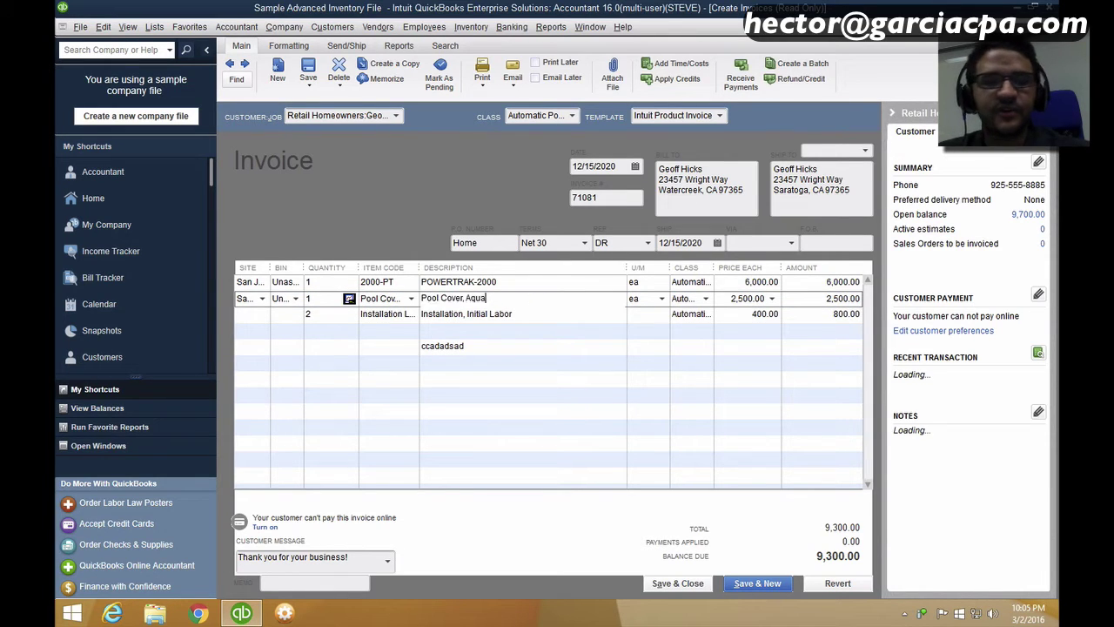
type("sasddas")
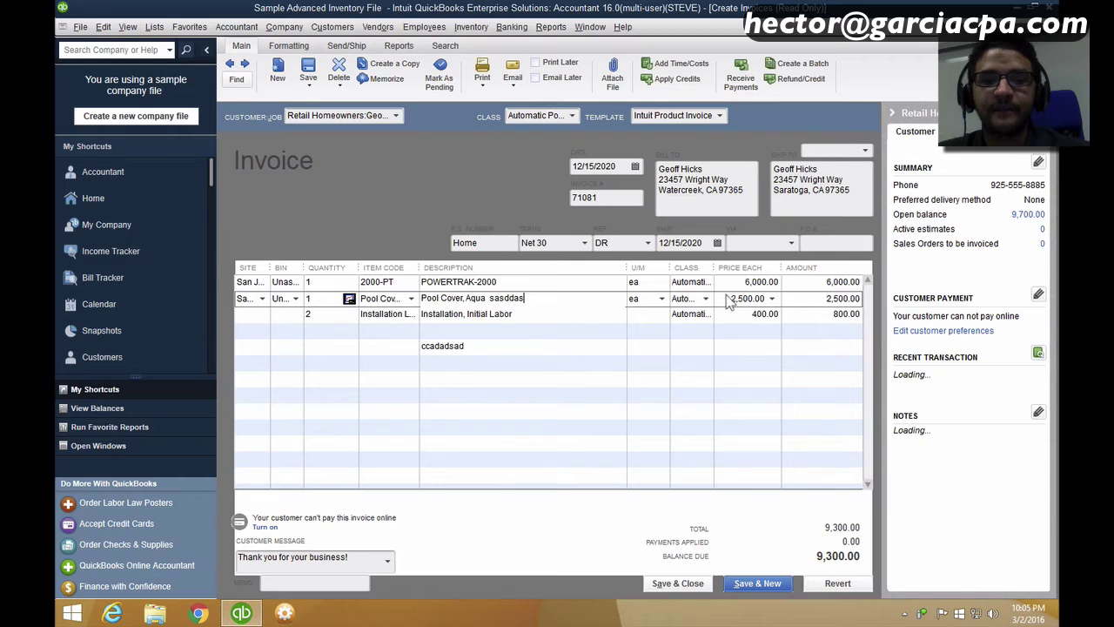
Change the Pool Cover price to 6,000.00 and try to save and record the invoice
left_click(772, 299)
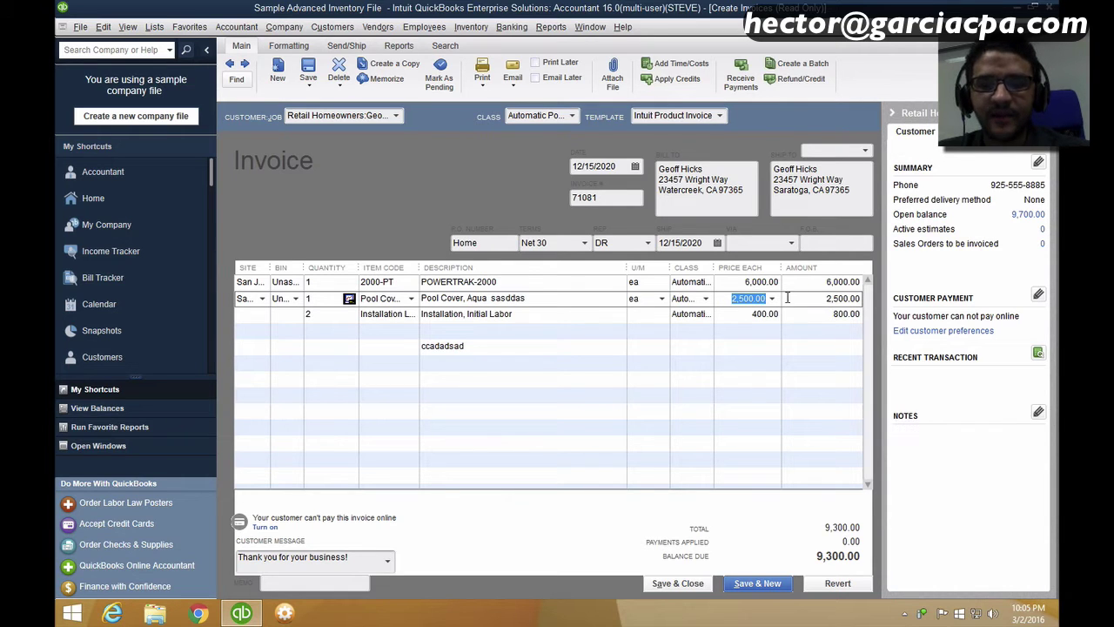
type("6,0")
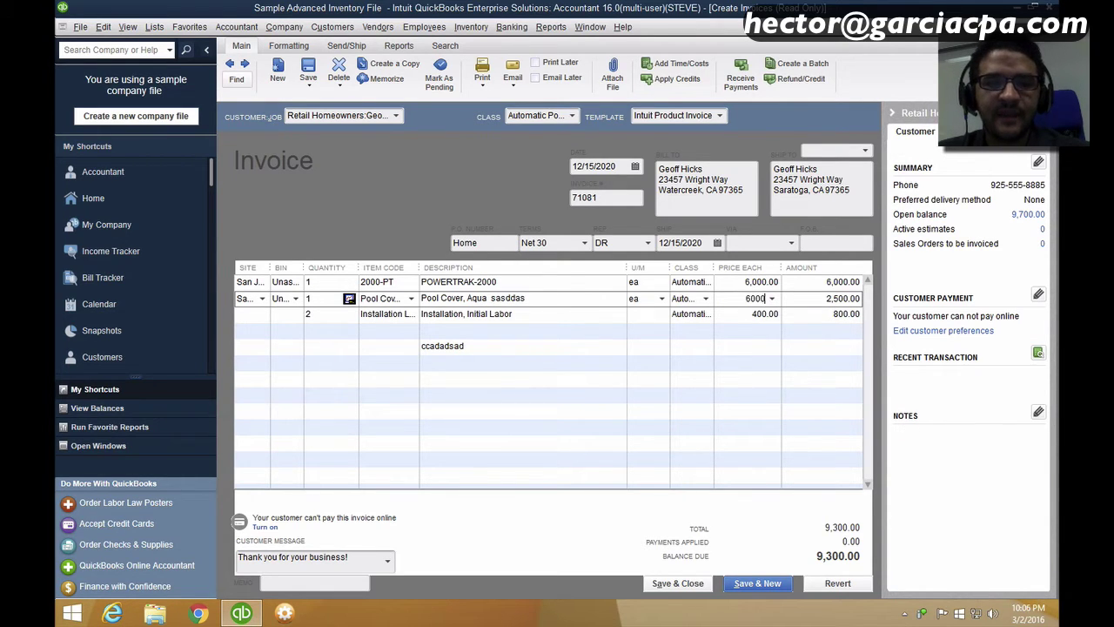
type("00")
key("Tab")
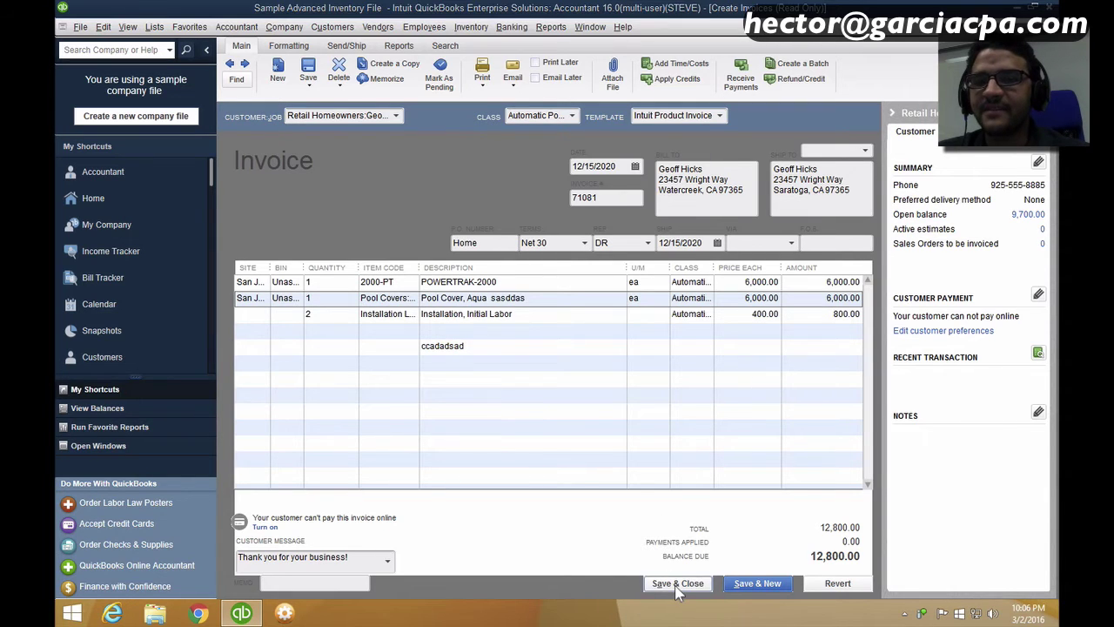
left_click(677, 585)
left_click(495, 197)
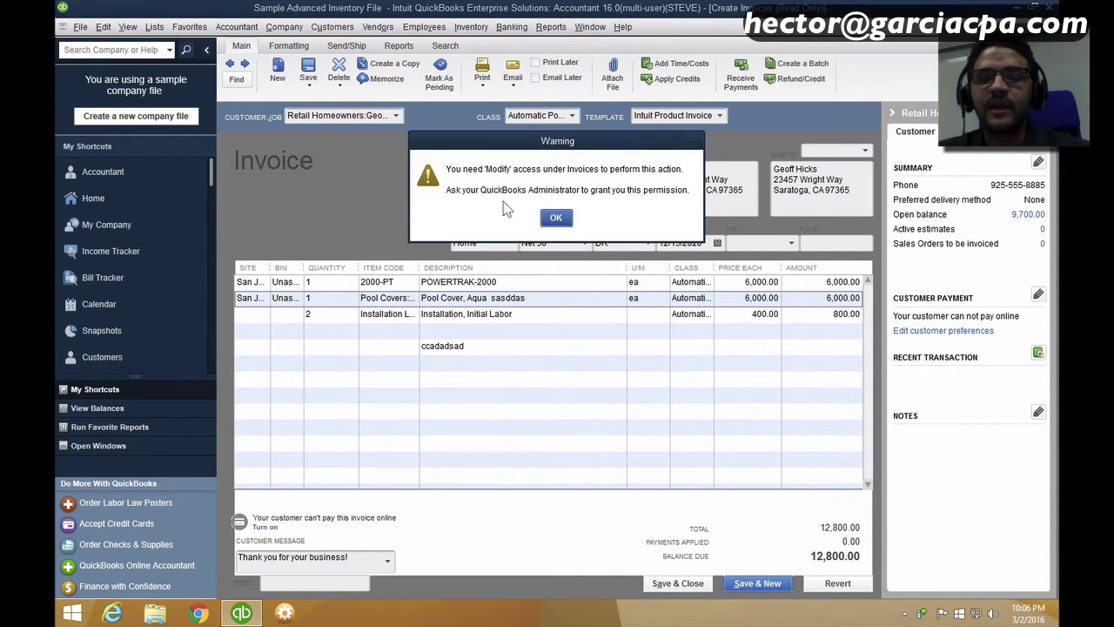
Dismiss the Modify-access warning and retry Save & Close, hitting the warning again
left_click(552, 220)
left_click(678, 587)
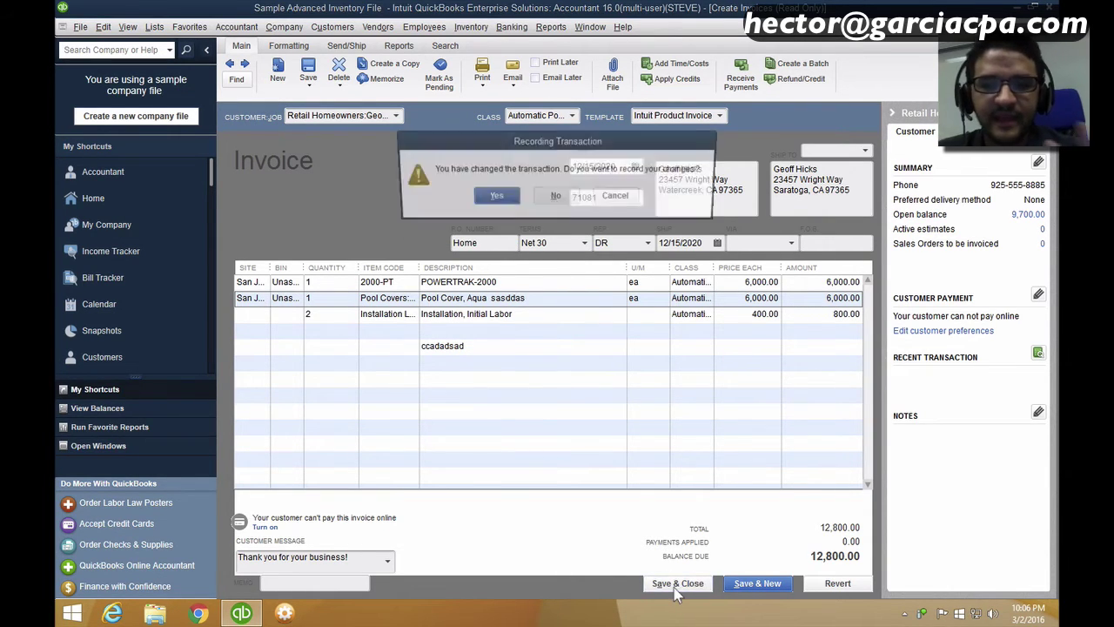
left_click(493, 197)
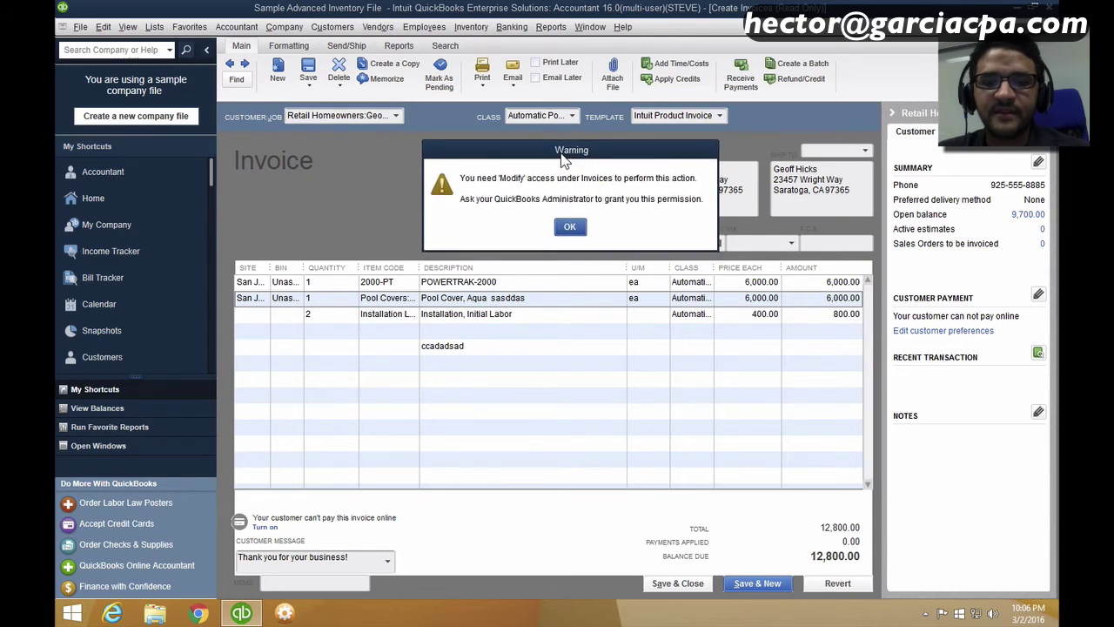
left_click_drag(547, 148, 537, 148)
left_click(541, 218)
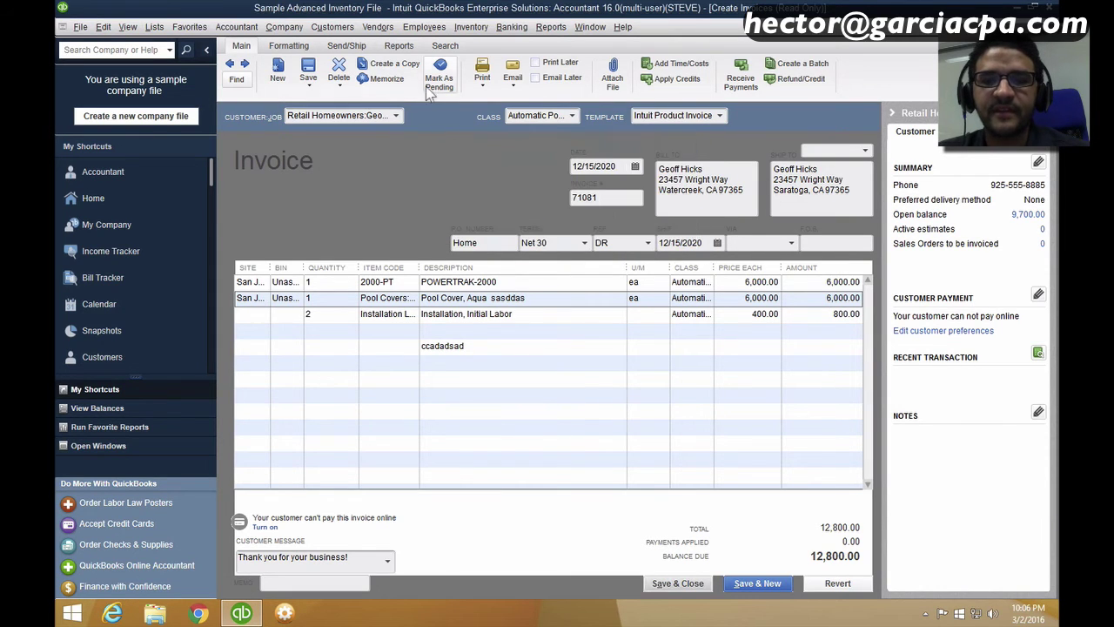
Try Print Preview, then discard invoice 71081's unsaved changes and close it
left_click(482, 80)
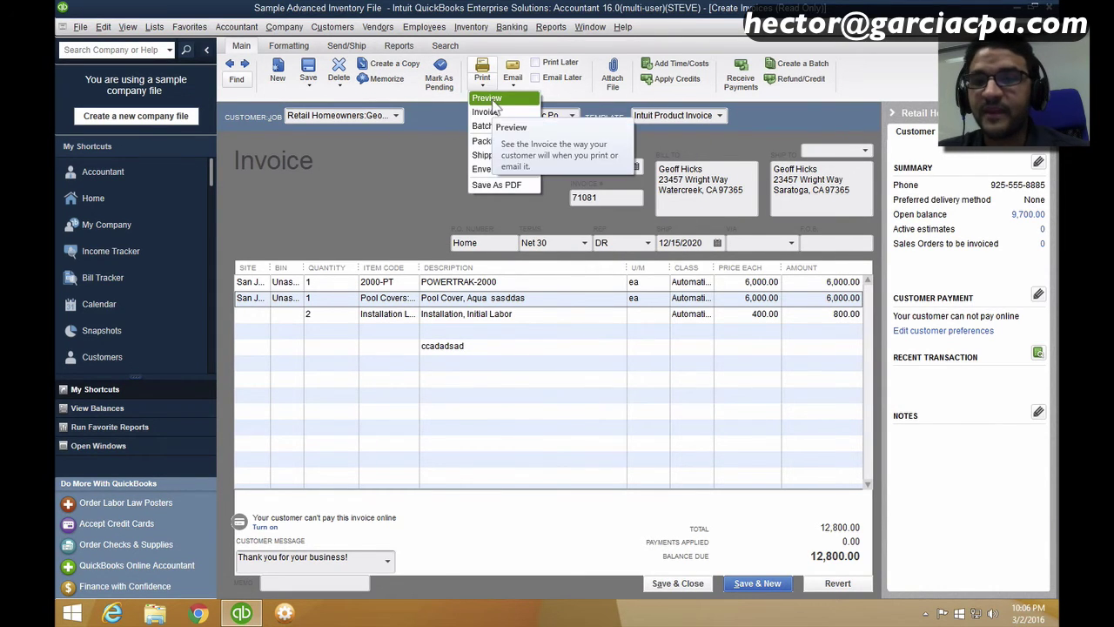
left_click(489, 98)
left_click(659, 403)
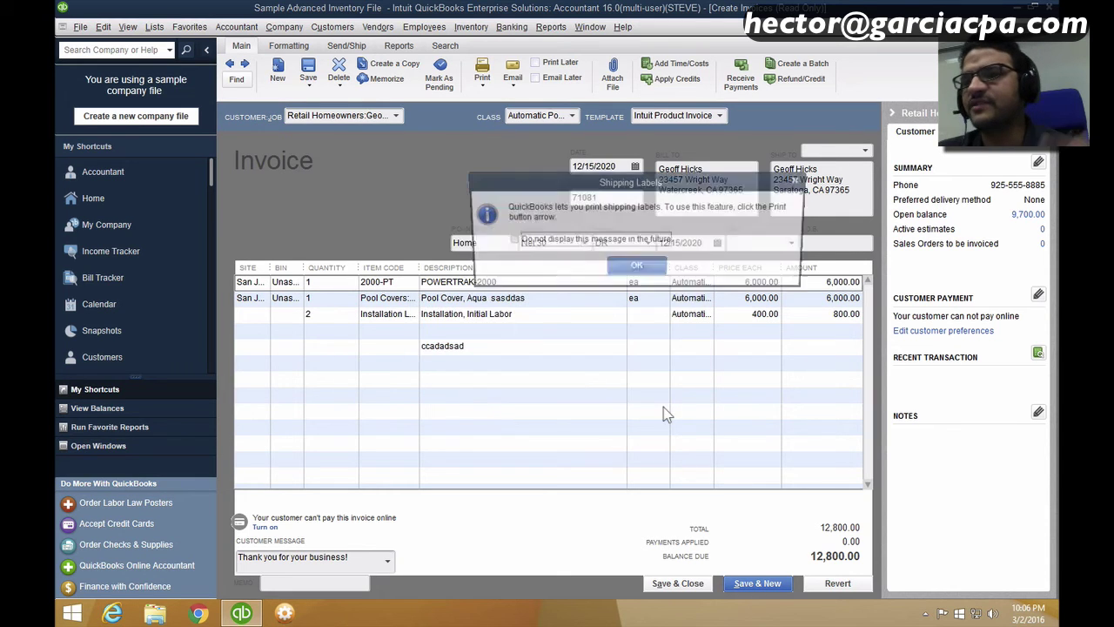
left_click(635, 267)
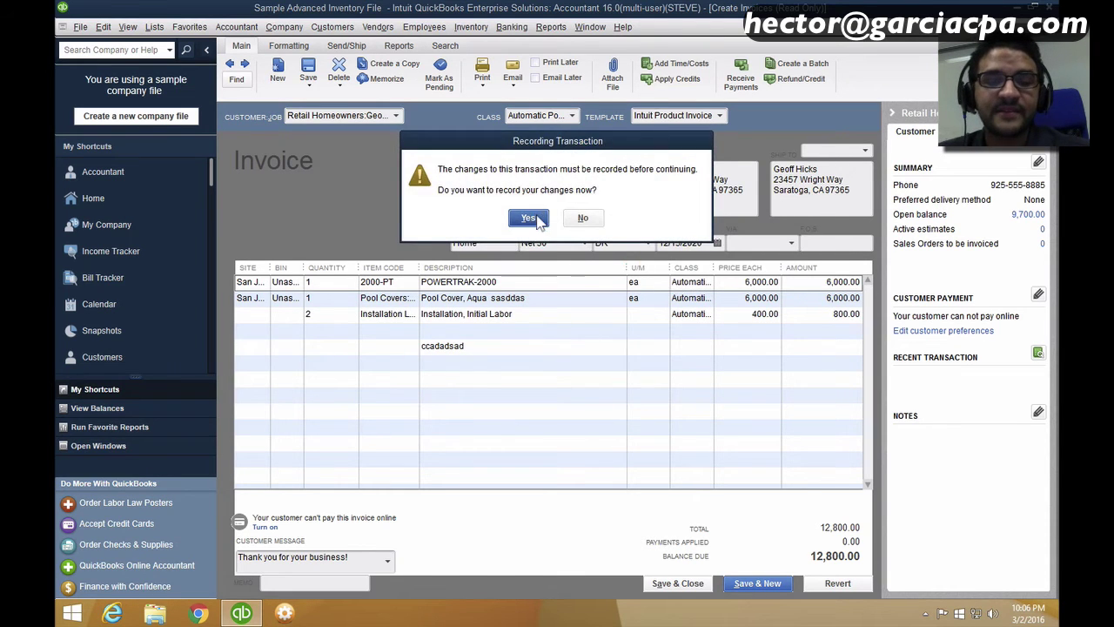
left_click(529, 218)
left_click(557, 218)
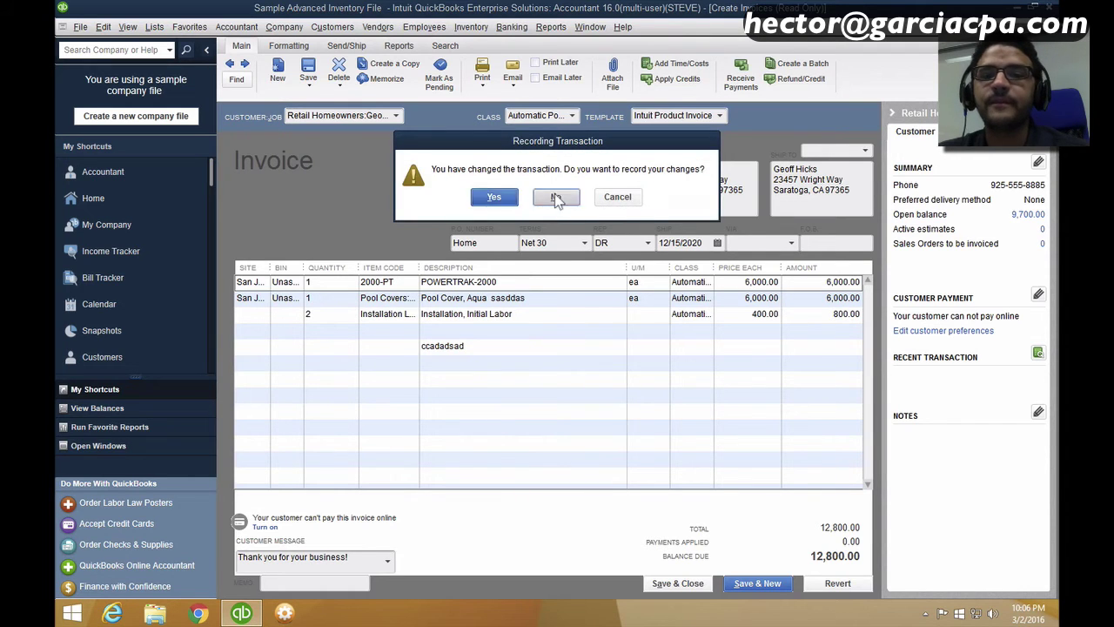
left_click(557, 197)
Close the Accountant Center and Home page windows
key("Escape")
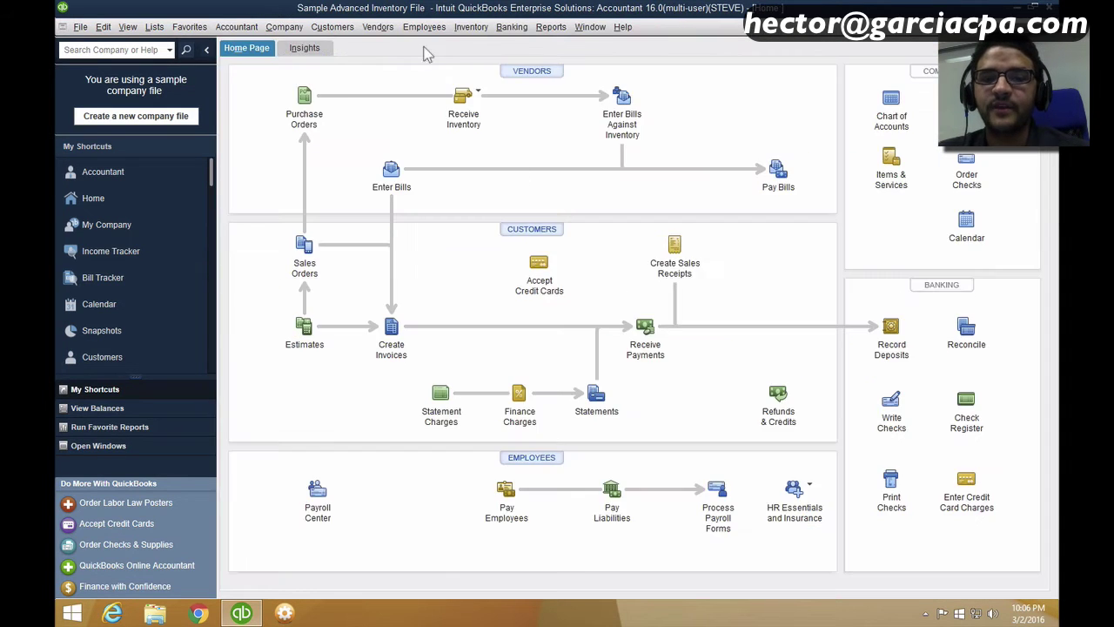
key("Escape")
left_click(331, 27)
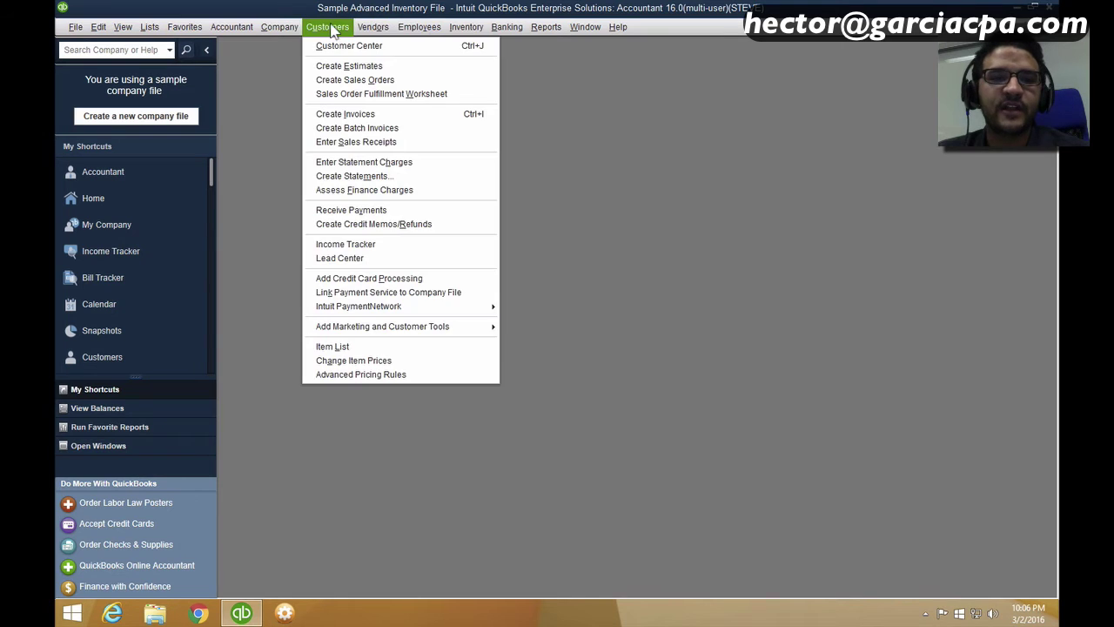
Try Create Sales Orders and Create Purchase Orders, dismiss both access warnings, then open Customer Center
left_click(353, 83)
left_click_drag(524, 147, 517, 144)
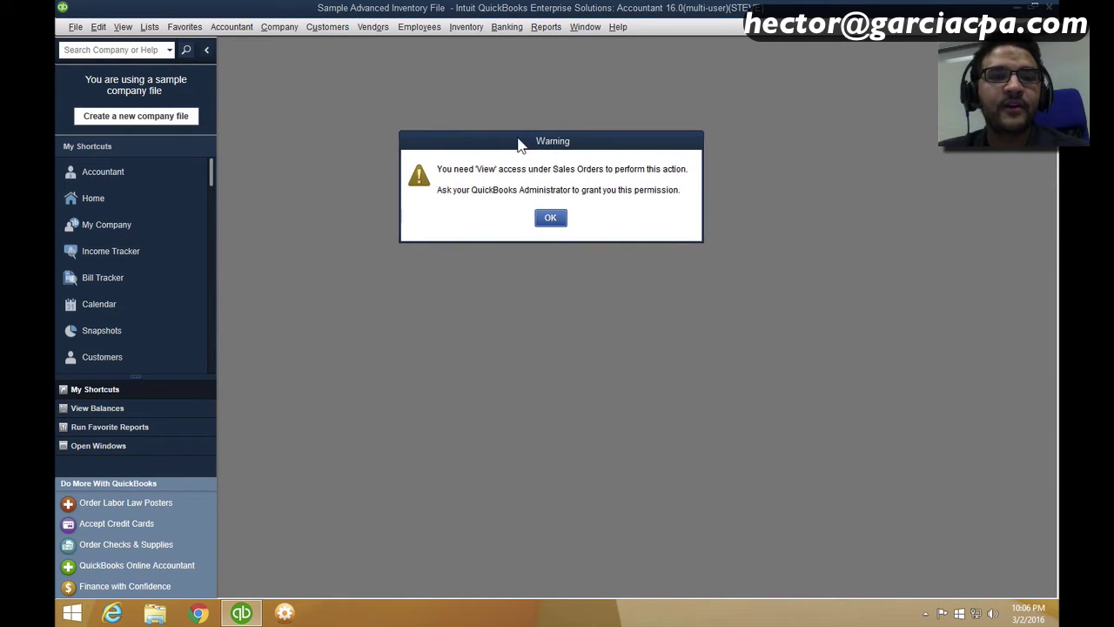
left_click(550, 215)
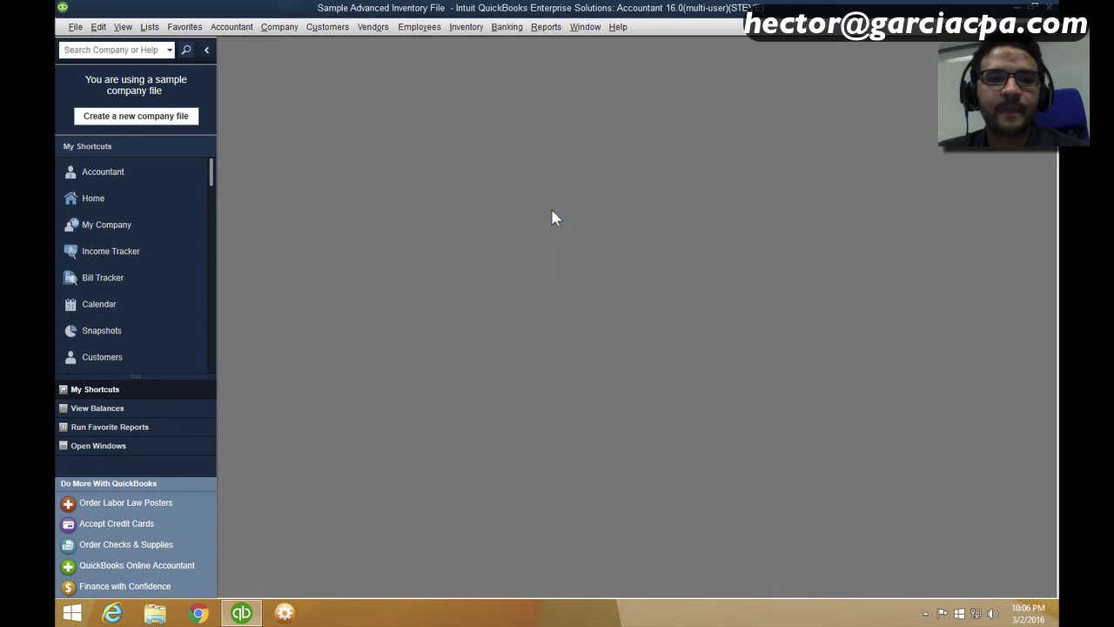
left_click(373, 27)
left_click(393, 122)
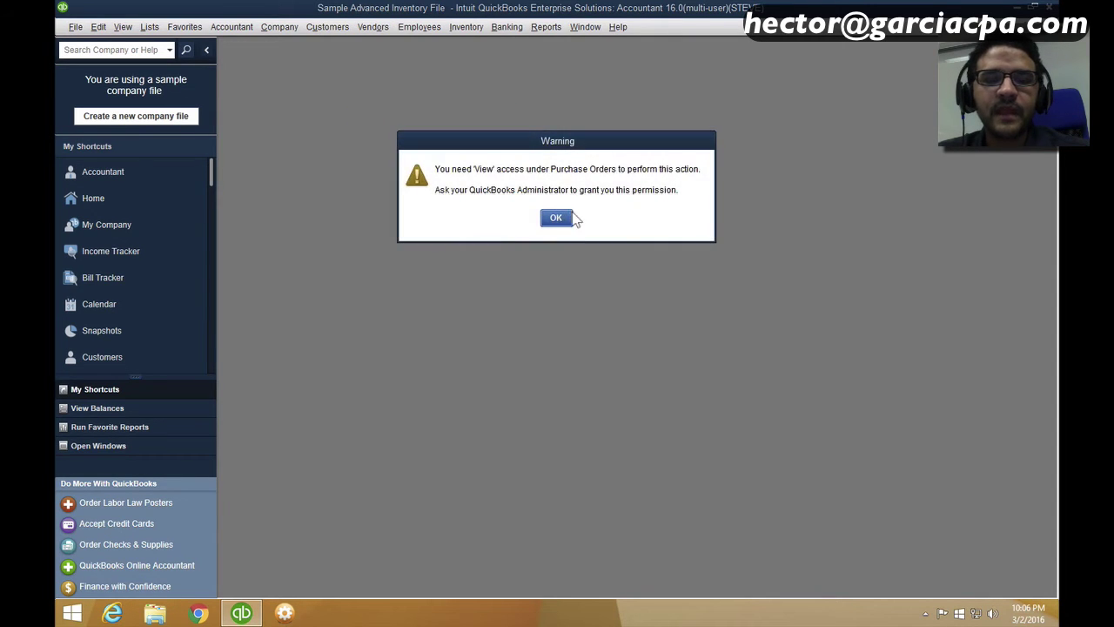
left_click(559, 218)
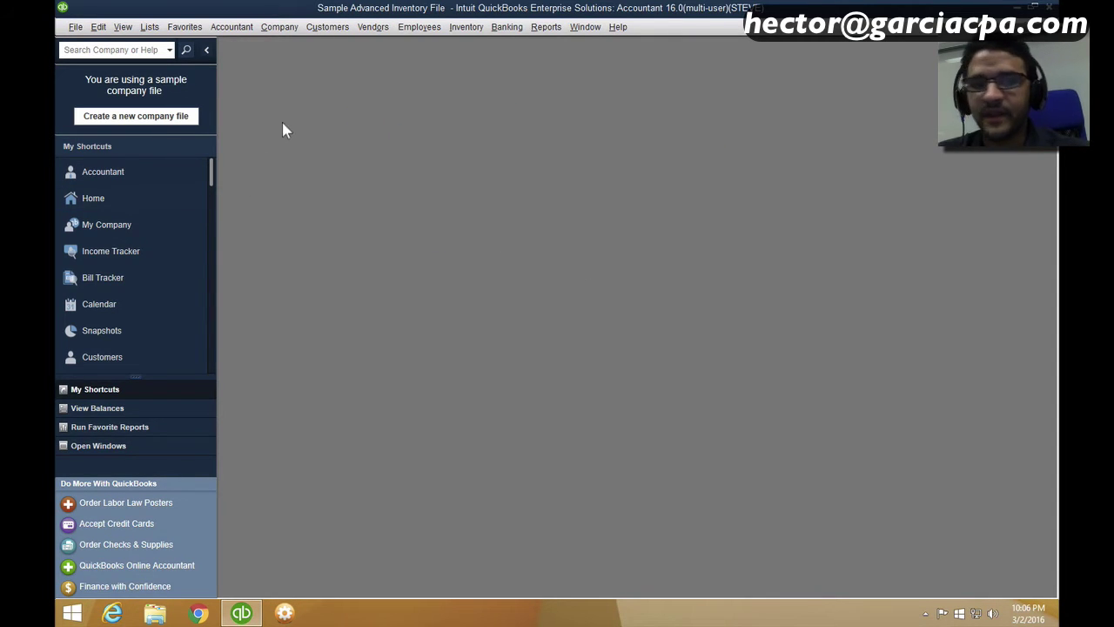
left_click(122, 357)
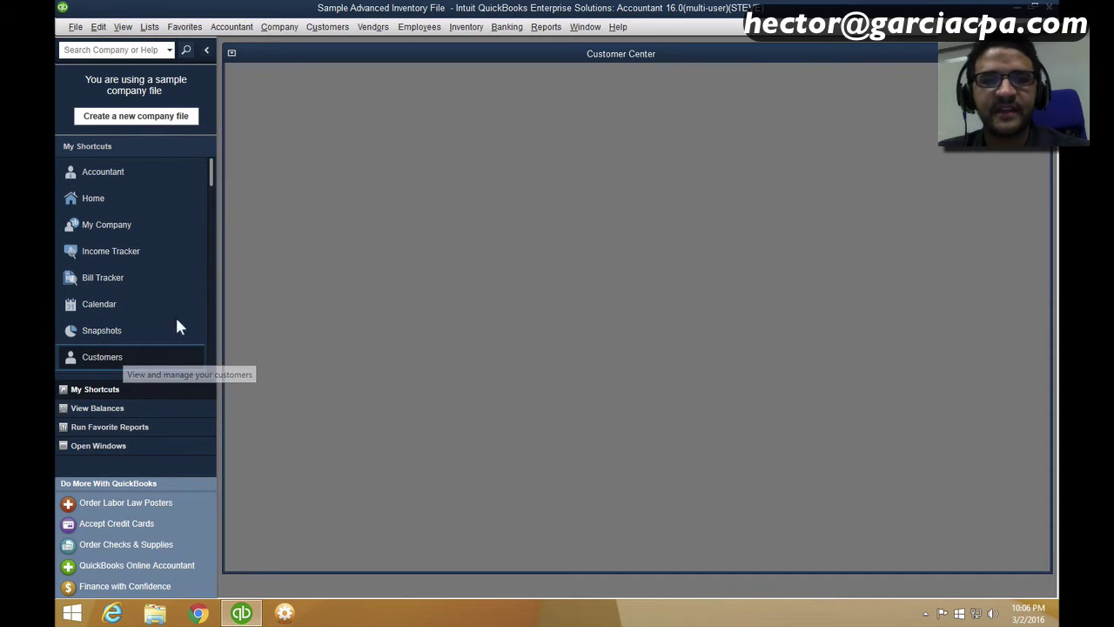
Maximize the Customer Center and try editing Dunning's Pool Depot, dismissing the Modify access warning
double_click(347, 54)
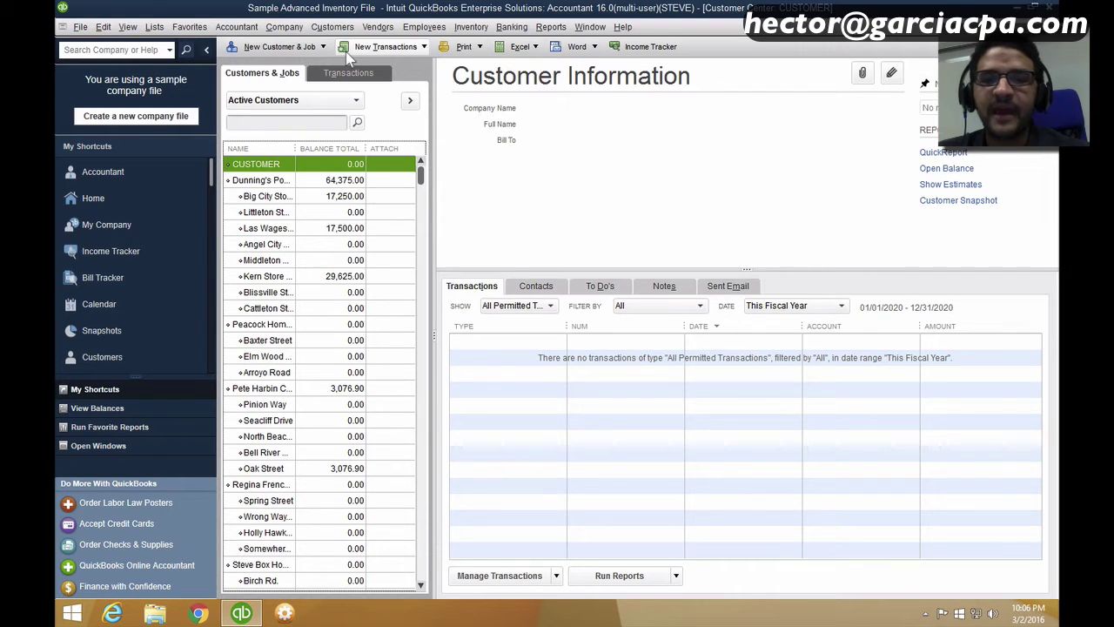
right_click(263, 180)
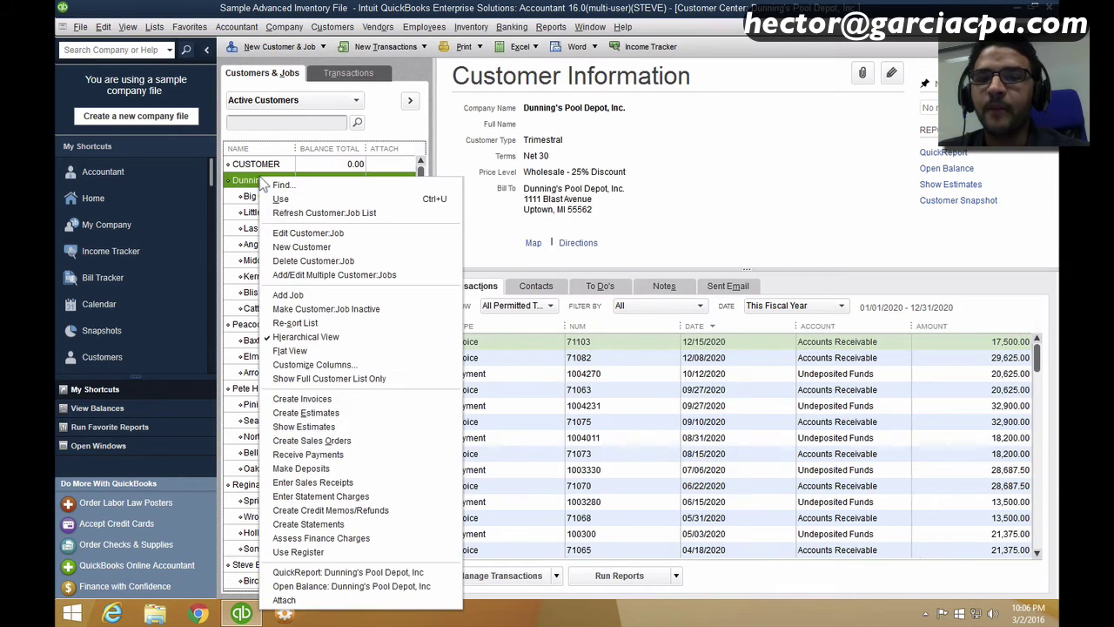
left_click(308, 232)
left_click(558, 220)
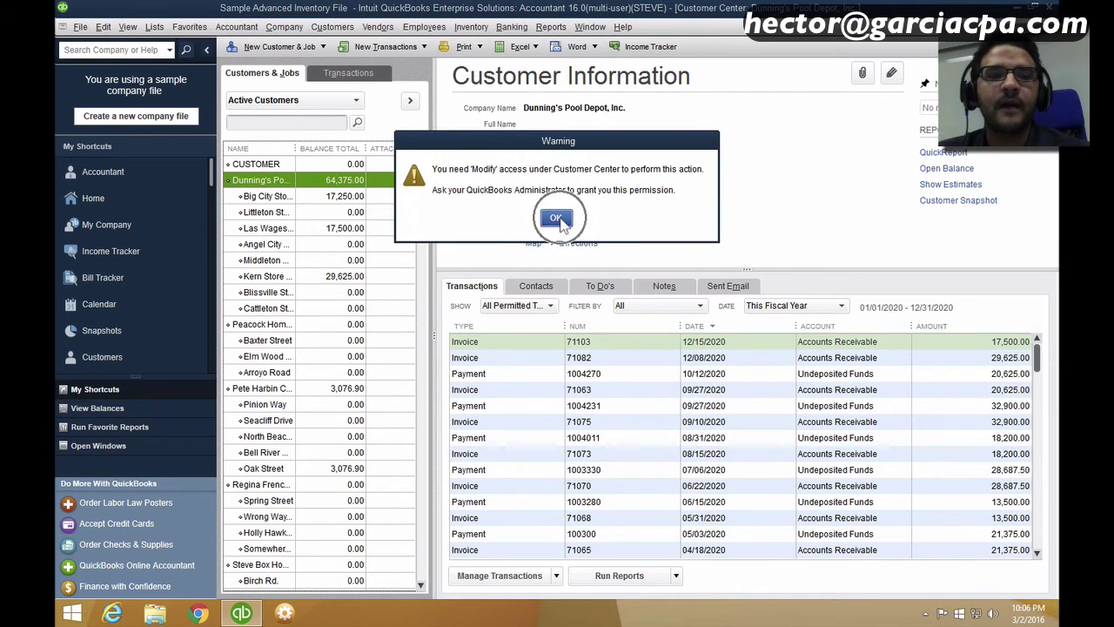
left_click(512, 171)
left_click(513, 172)
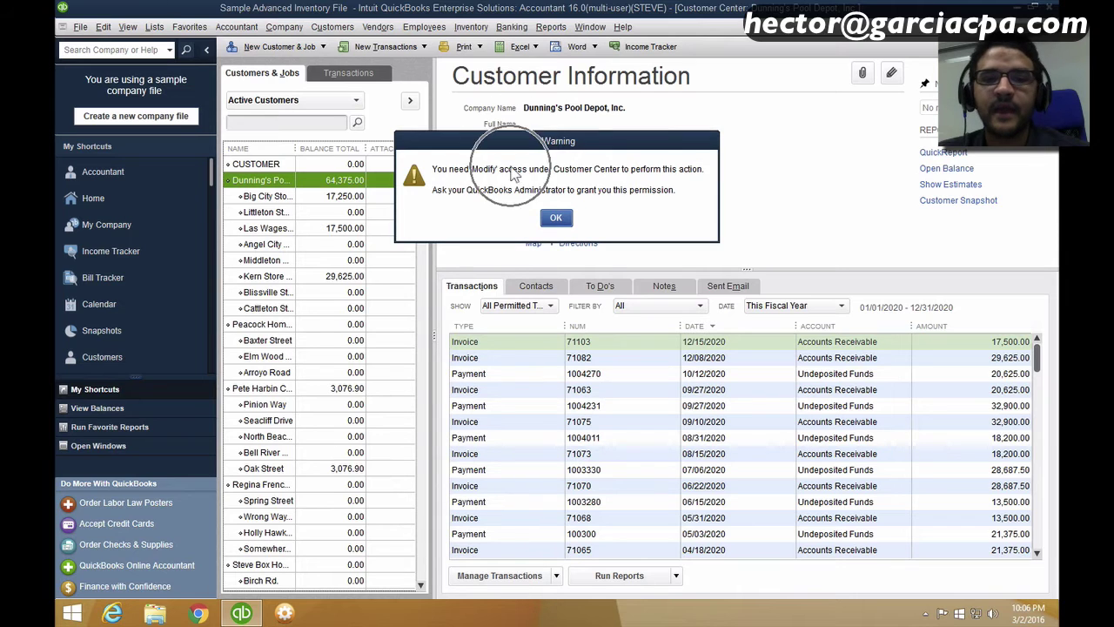
left_click(556, 217)
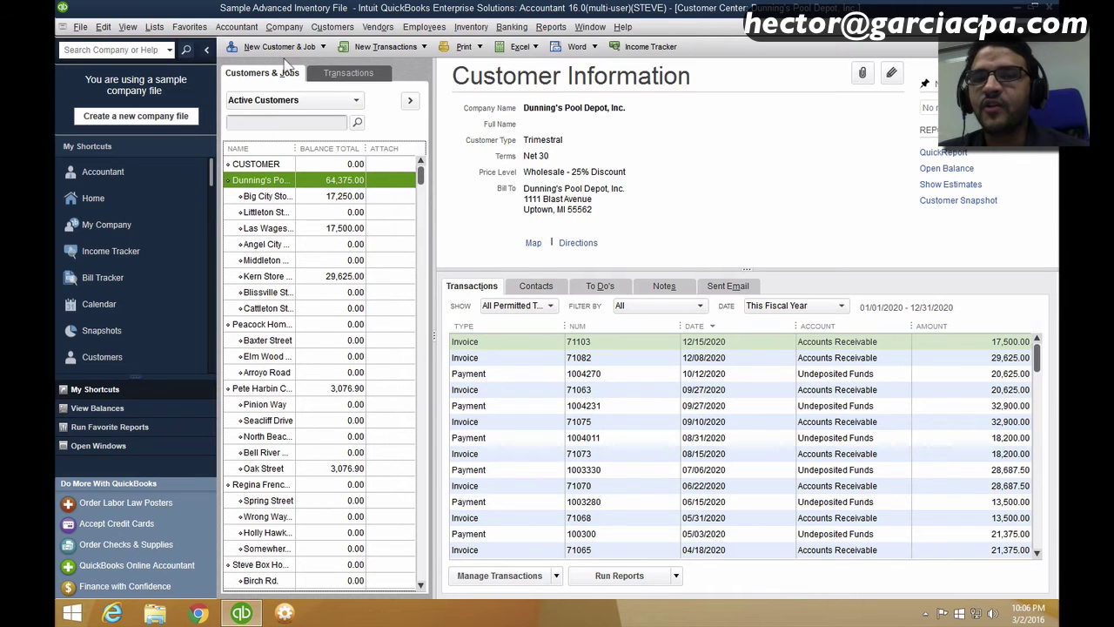
Try adding a new customer and dismiss the Create access warning
left_click(280, 47)
left_click(274, 68)
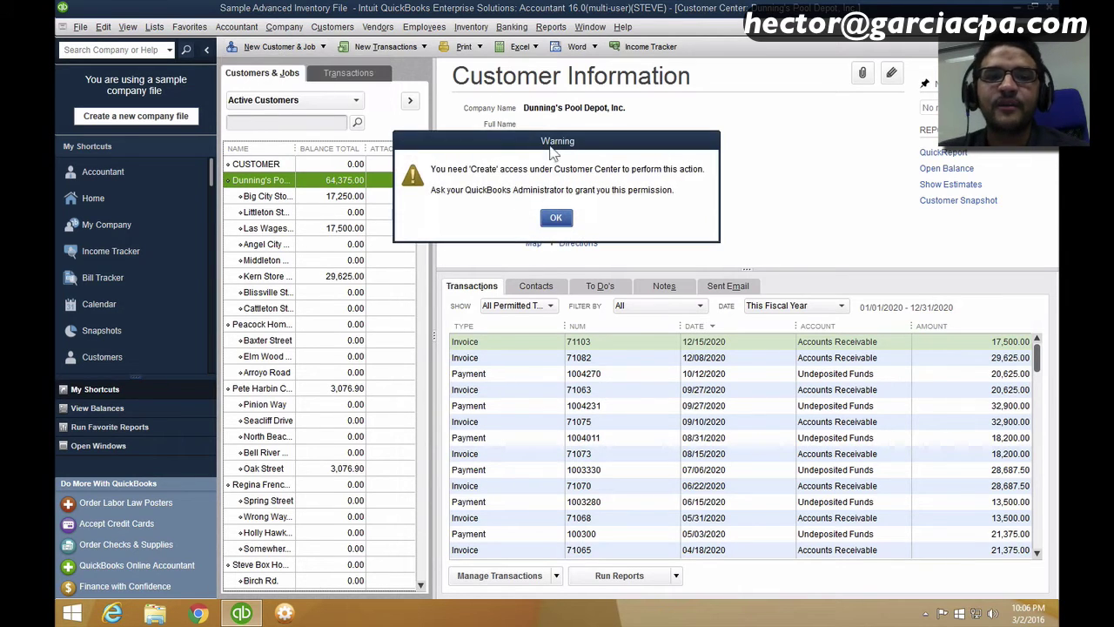
left_click_drag(550, 151, 543, 144)
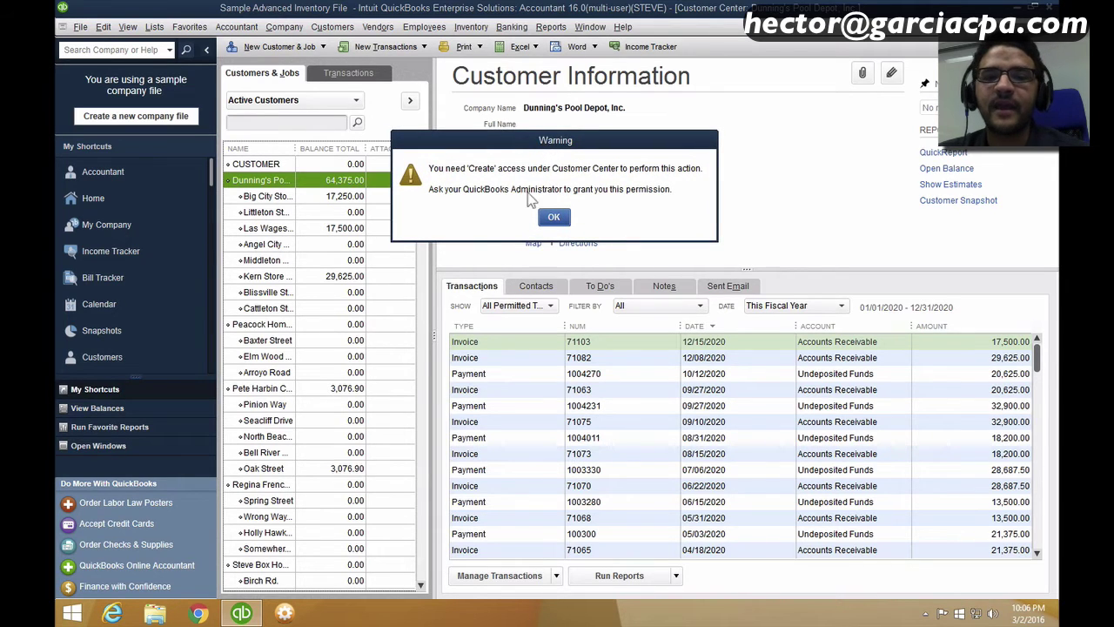
left_click(552, 216)
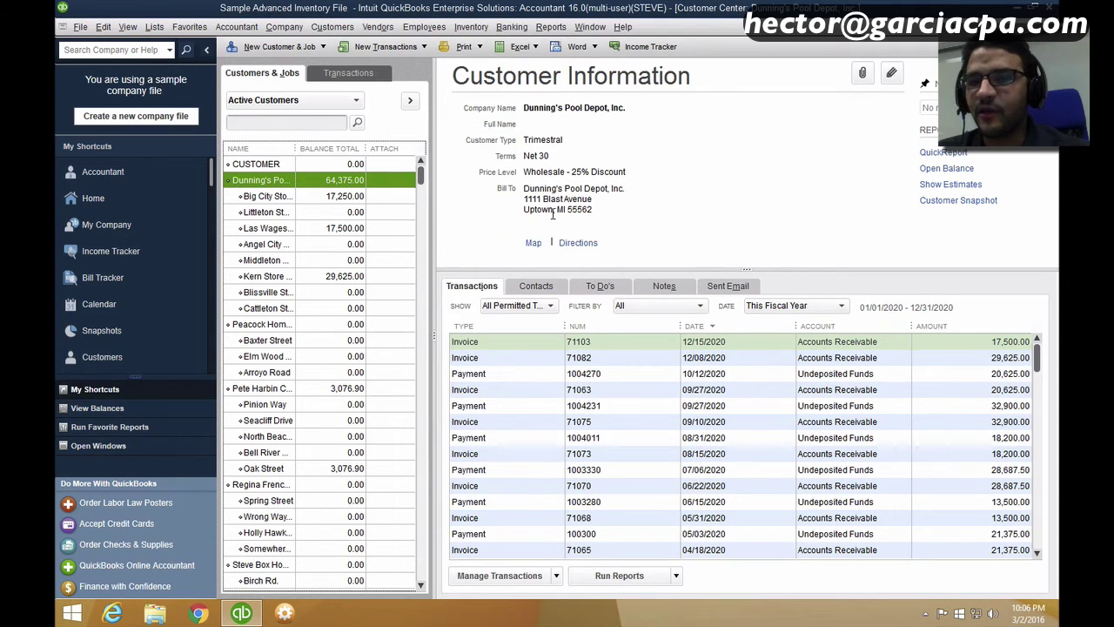
Try printing the Customer & Job List and dismiss the Print access warning
left_click(464, 46)
left_click(484, 65)
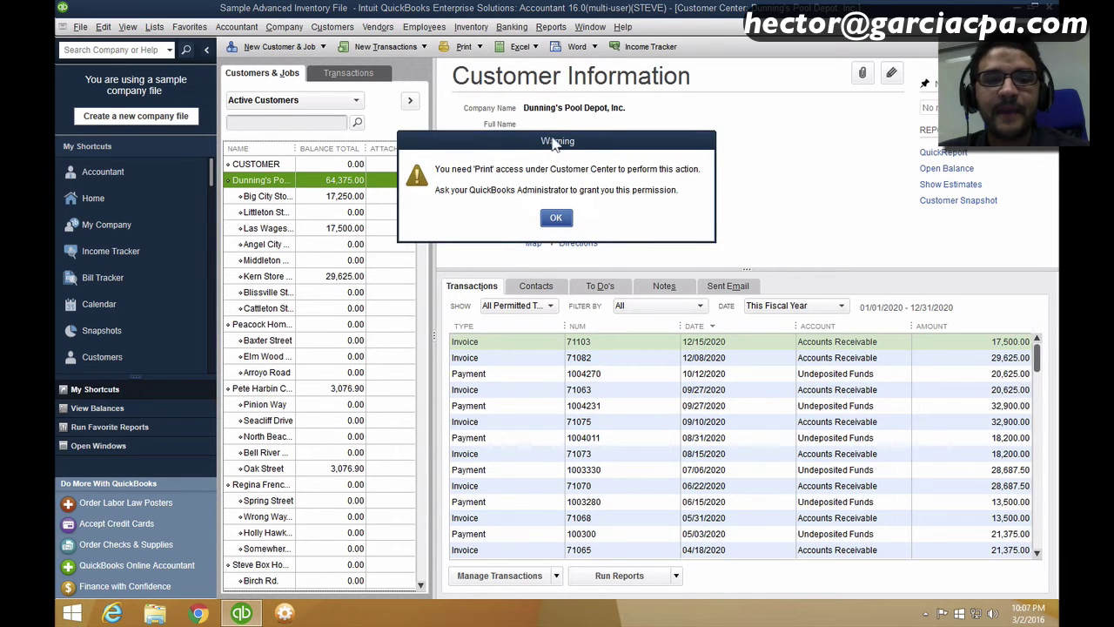
left_click_drag(552, 140, 543, 145)
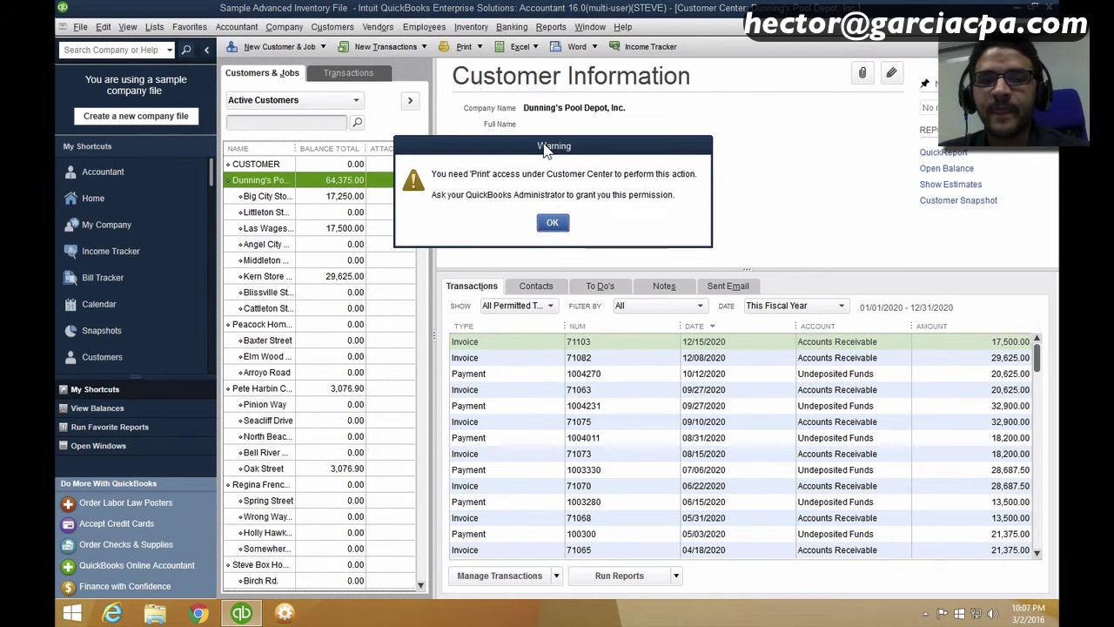
left_click(554, 223)
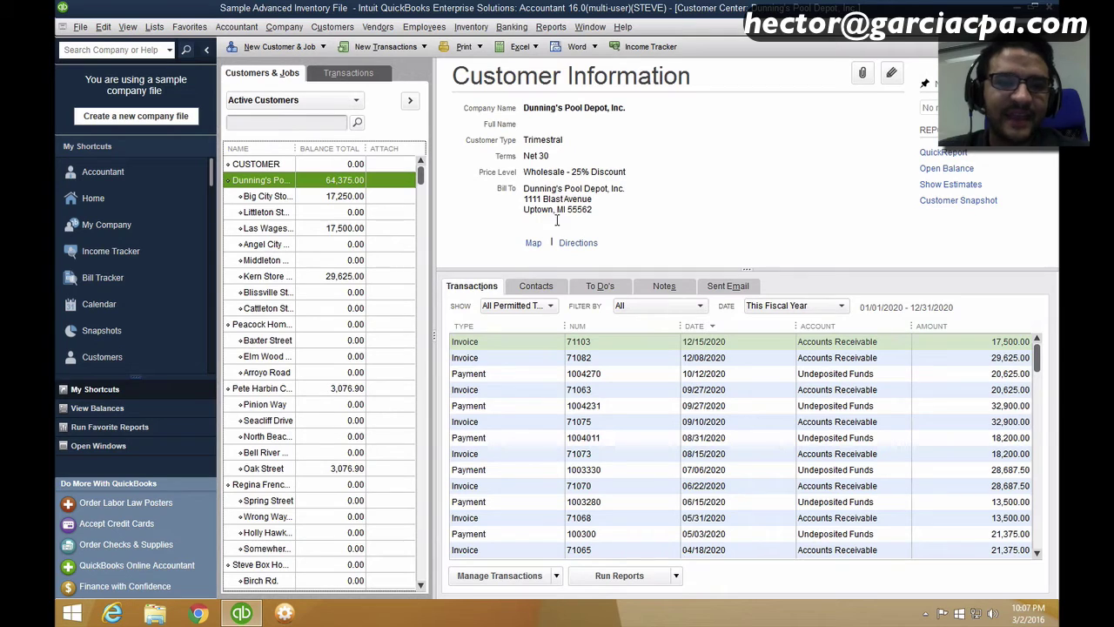
View the transactions for jobs Big City Store #002, Las Wages Store # 554 and Kern Store #208
left_click(343, 196)
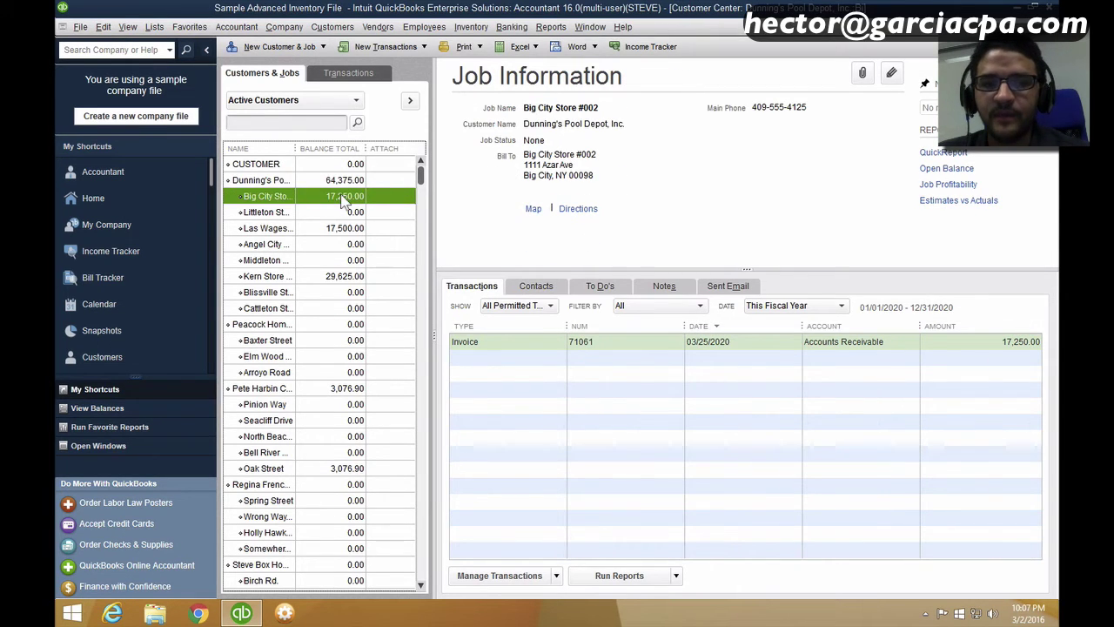
left_click(344, 228)
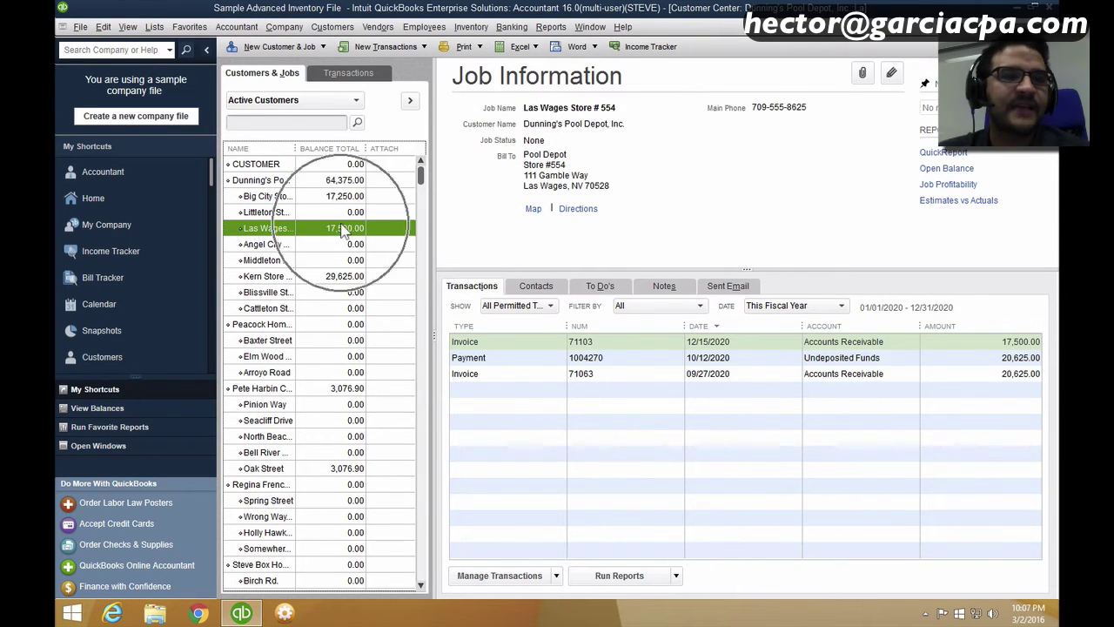
left_click(352, 279)
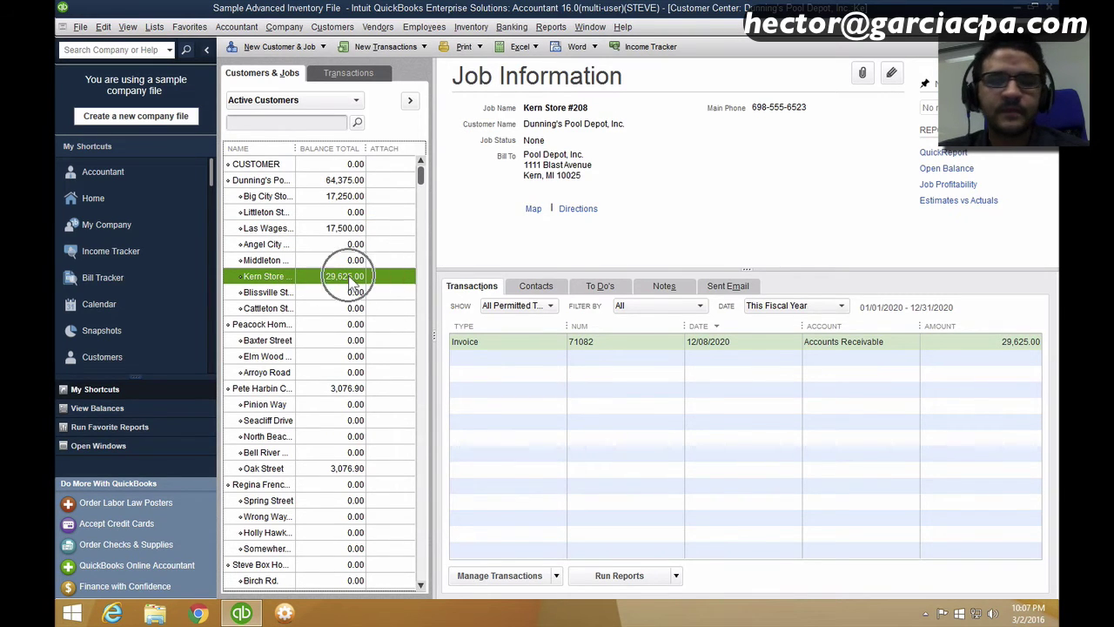
left_click(80, 27)
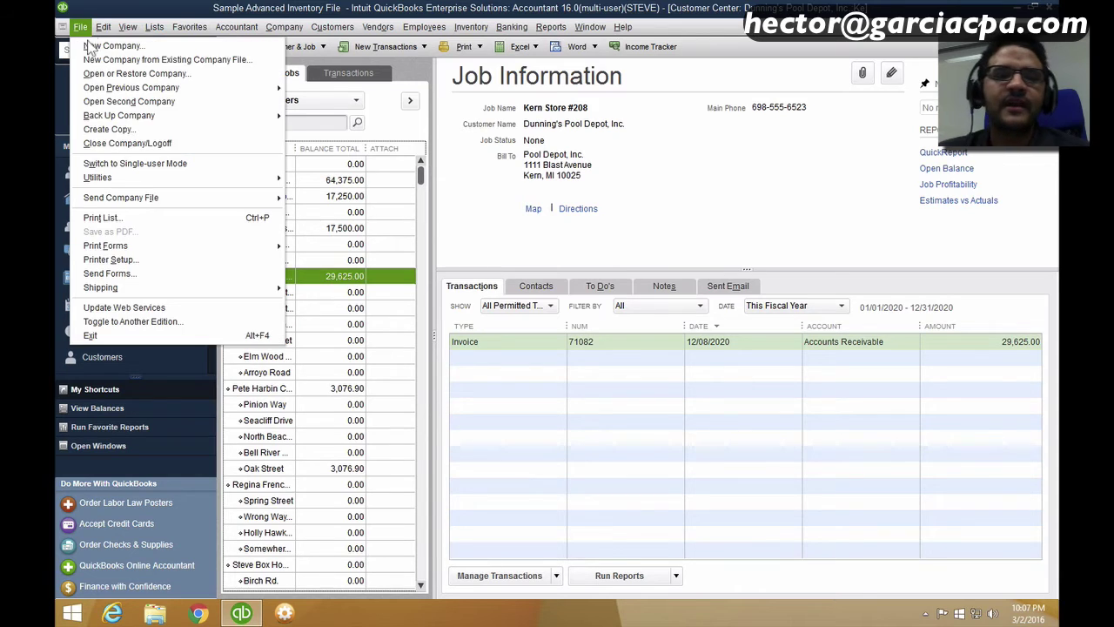
Log off, reopen sample_advanced inventory business.qbw as Admin, and dismiss the sample-file notice
left_click(105, 143)
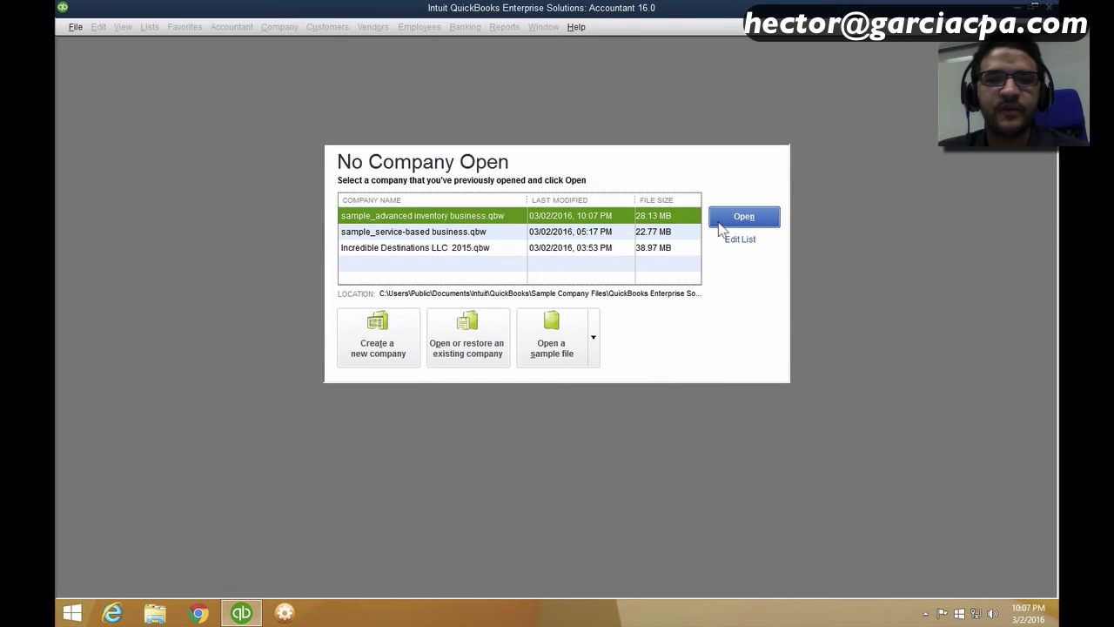
left_click(732, 218)
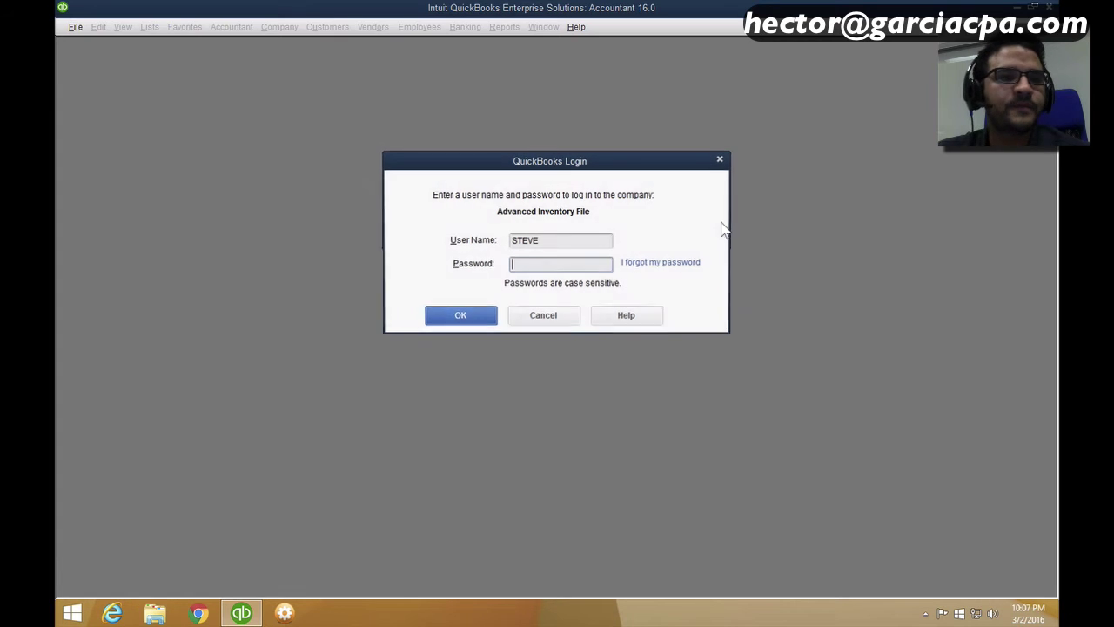
key("shift+Tab")
type("Admi")
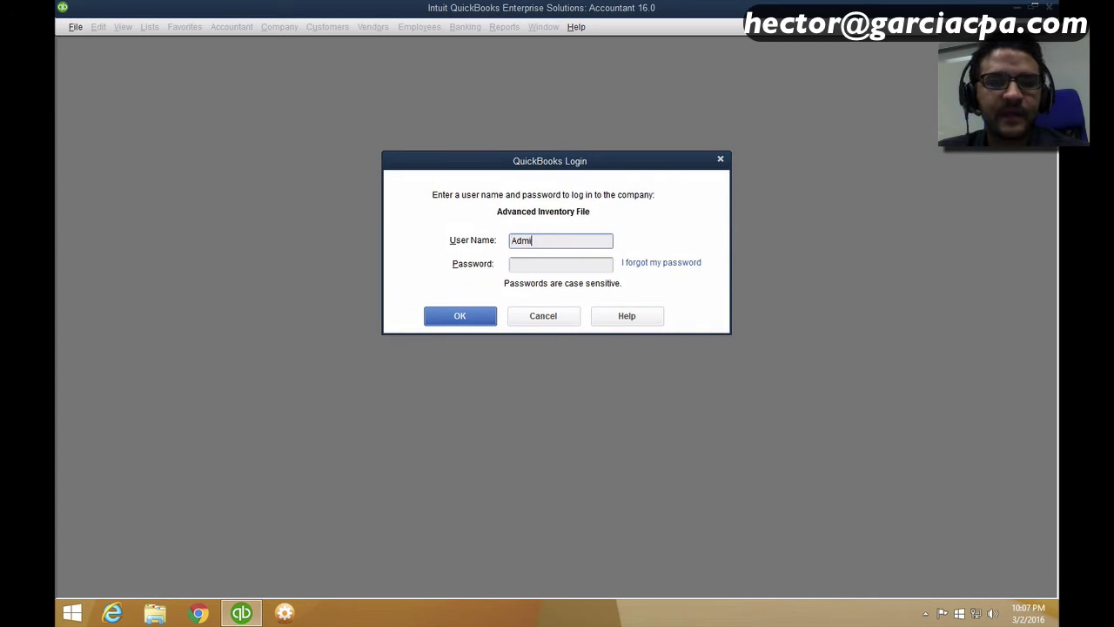
type("n")
key("Return")
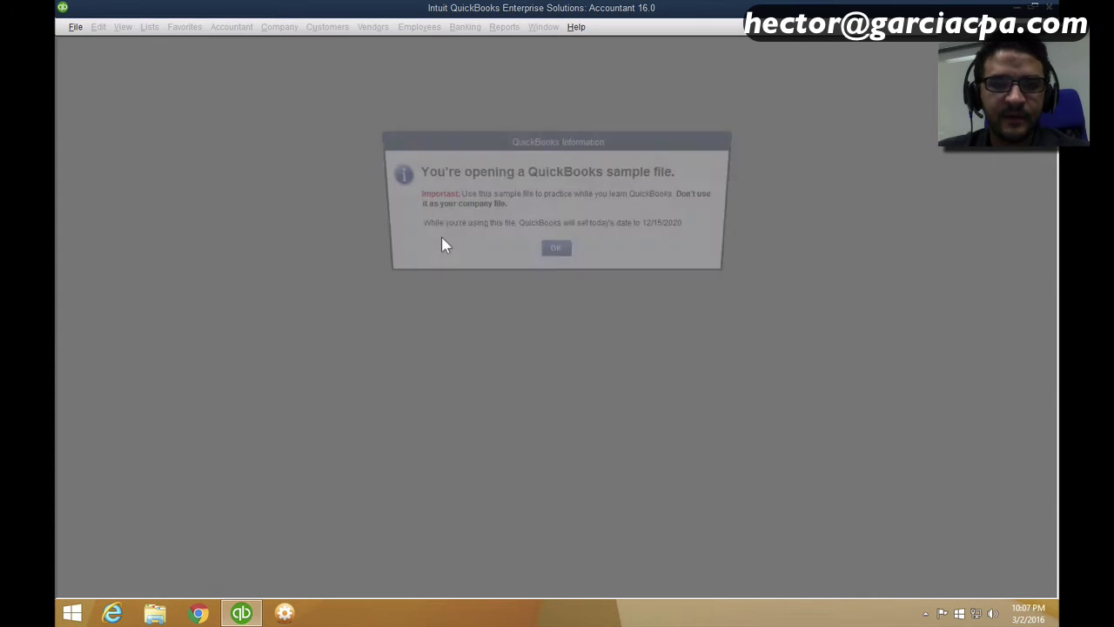
left_click(557, 254)
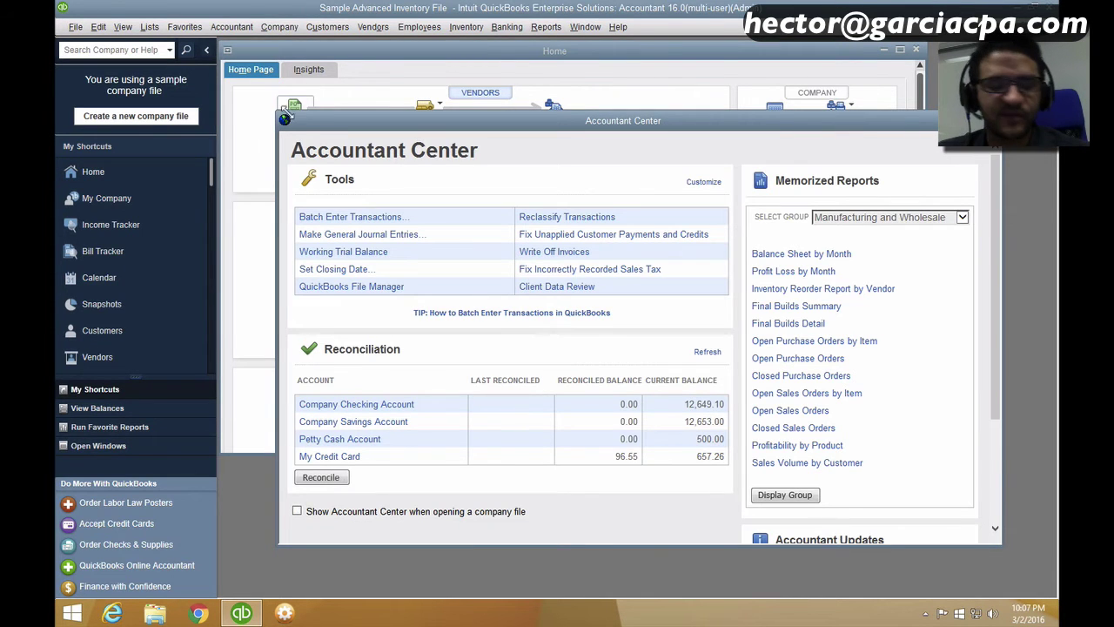
Close Accountant Center, open Set Up Users and Roles, and select FRONT-DESK-CLERK in the Role List
double_click(287, 119)
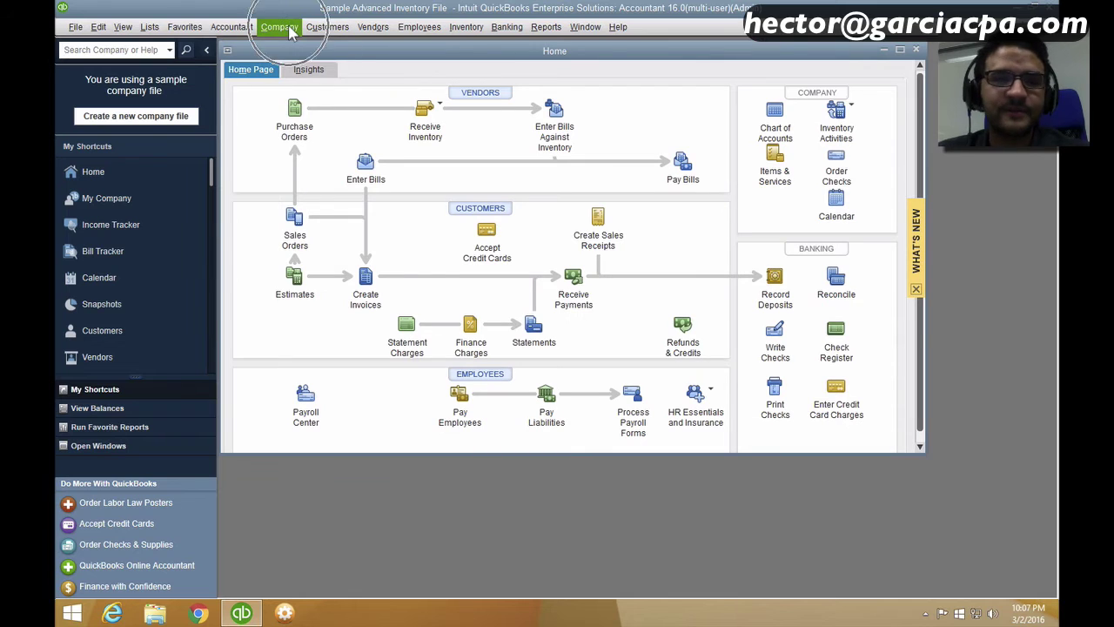
left_click(291, 32)
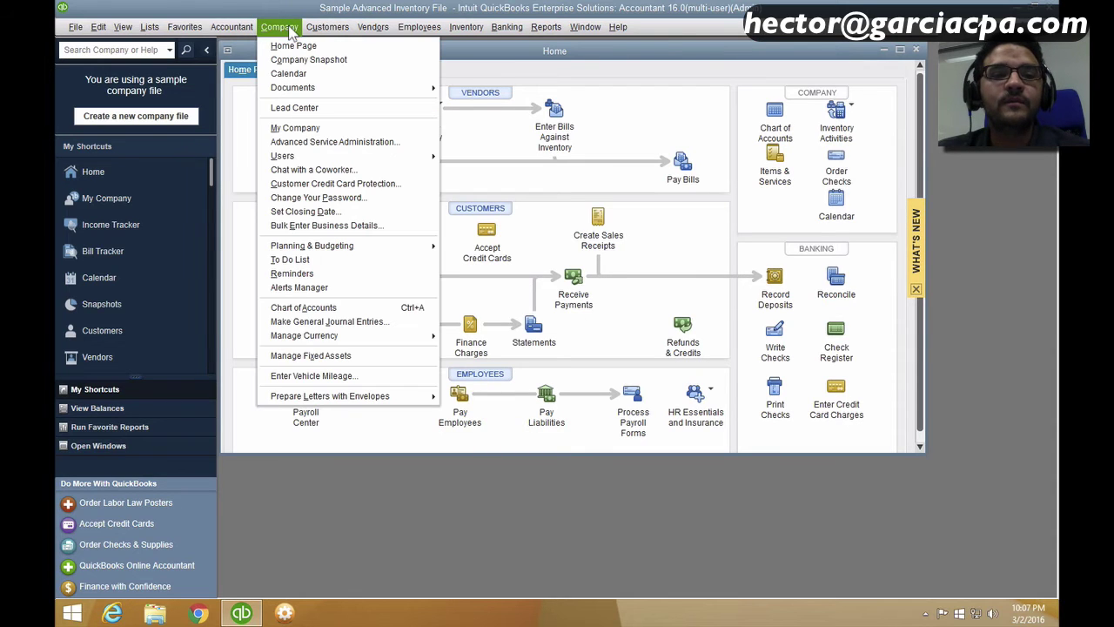
mouse_move(303, 156)
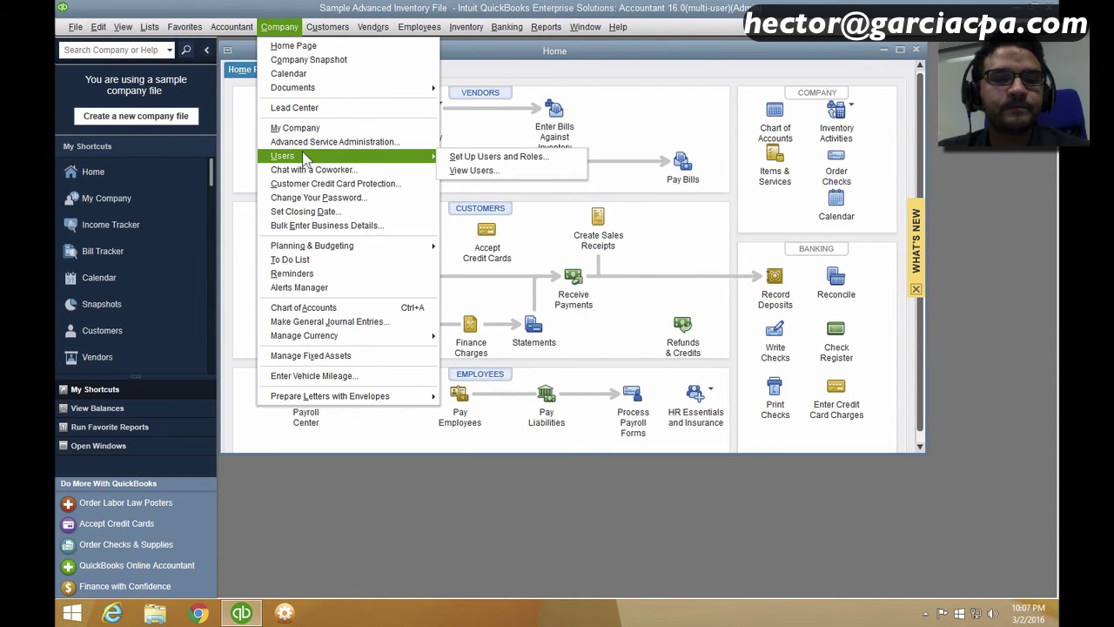
left_click(501, 156)
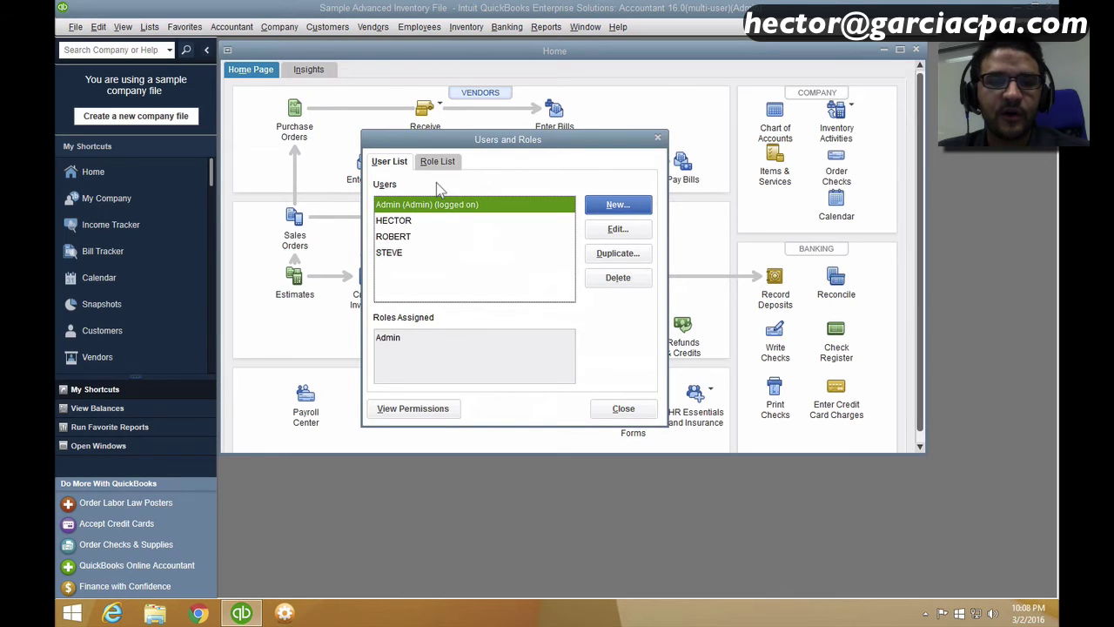
left_click(402, 254)
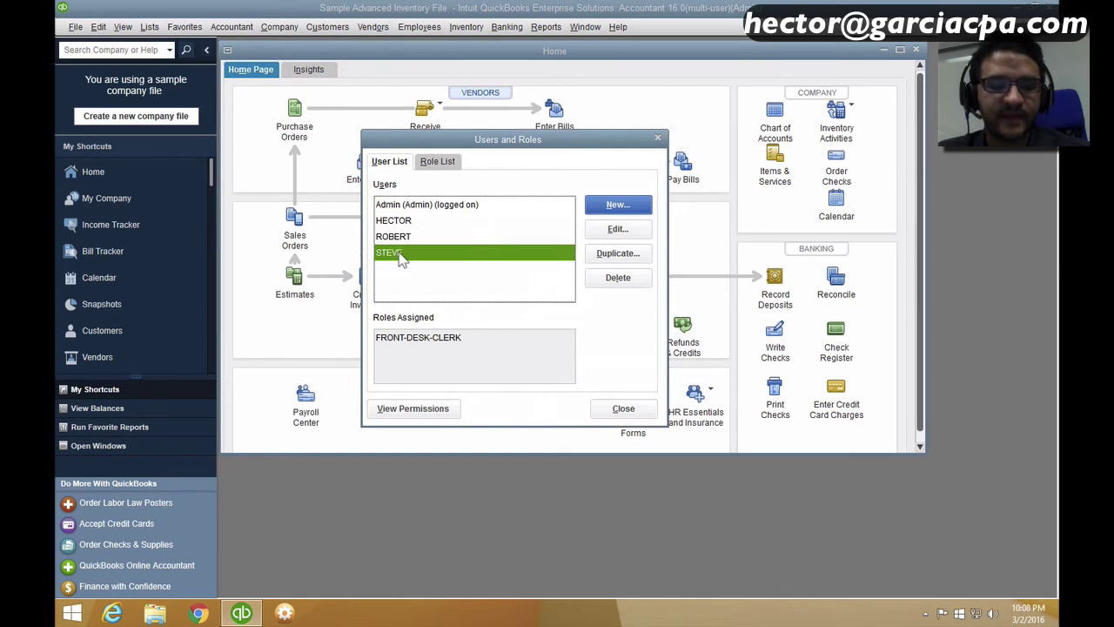
left_click(444, 164)
scroll(523, 262, "down", 2)
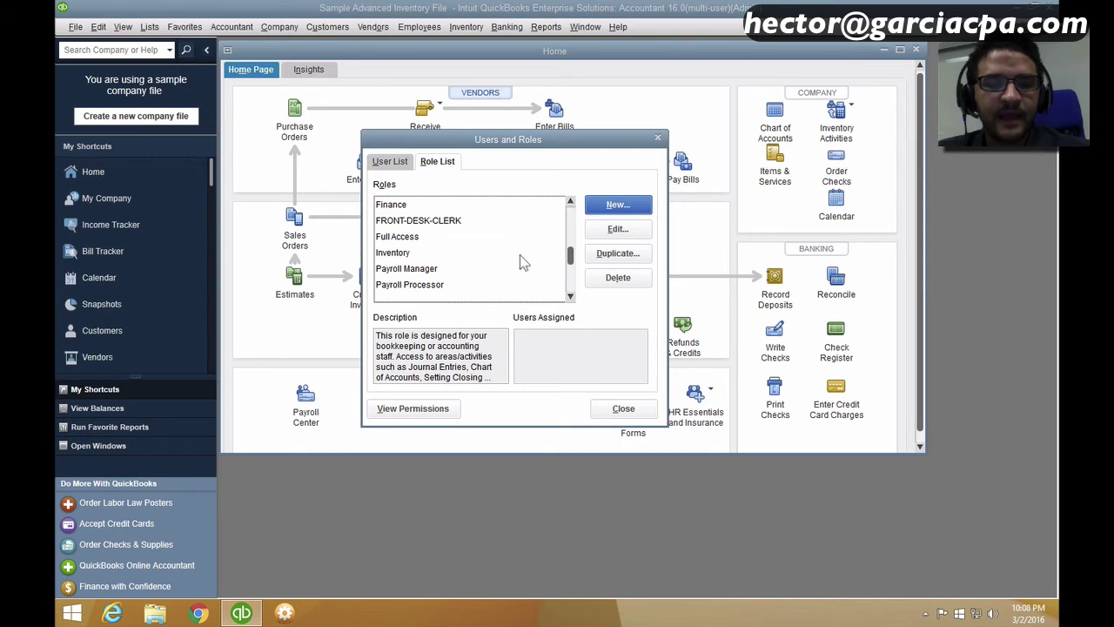
left_click(447, 223)
Remove View Balance from the FRONT-DESK-CLERK role's Customer Center access and save
left_click(618, 229)
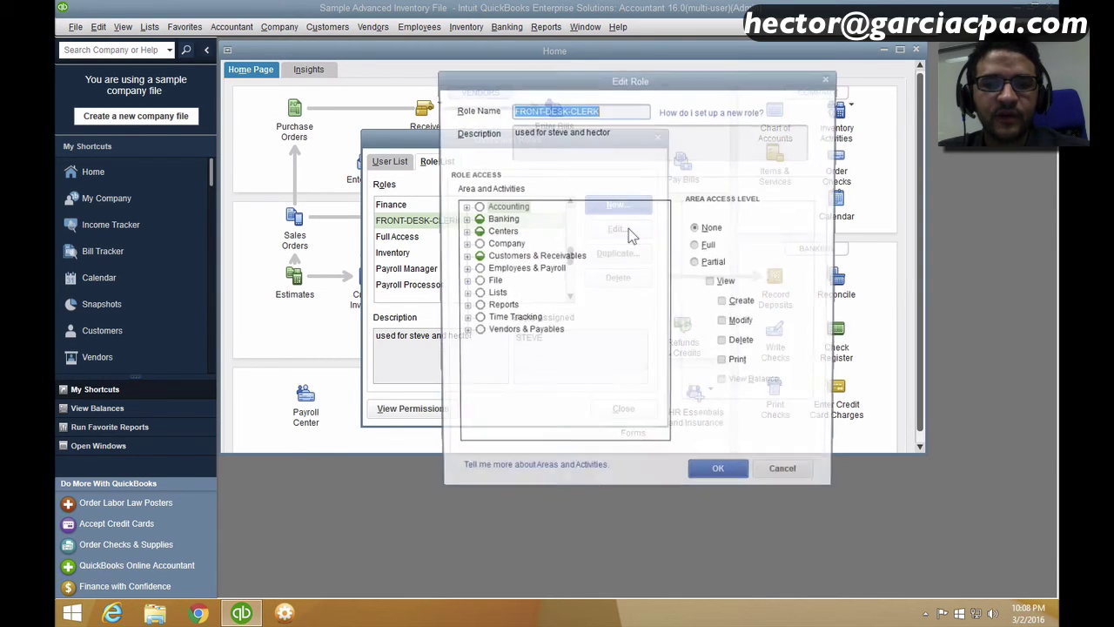
left_click(463, 232)
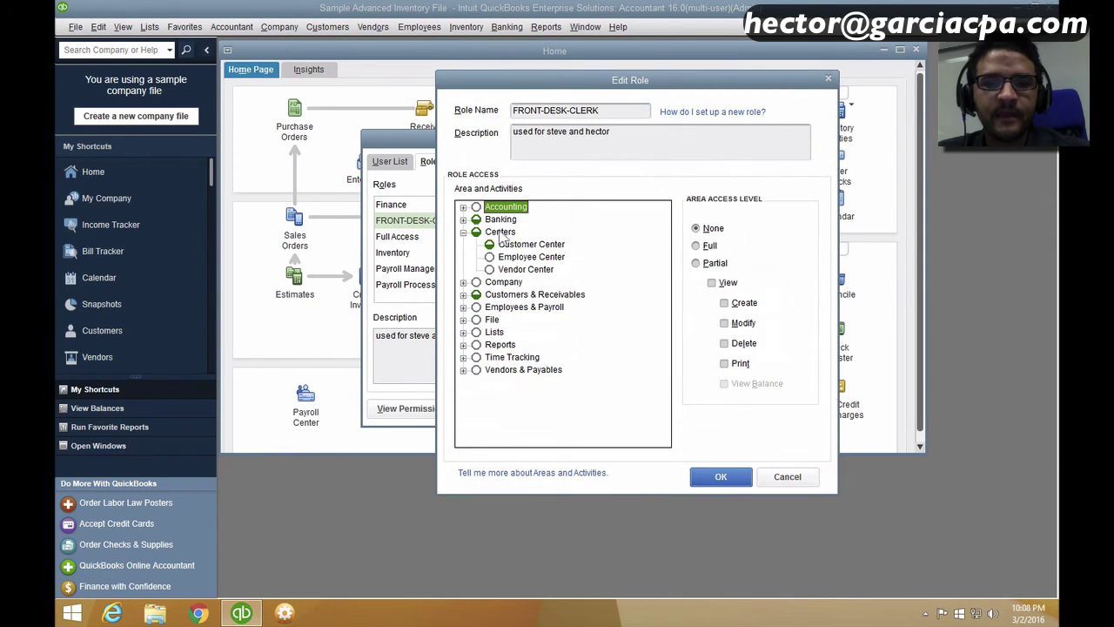
left_click(517, 248)
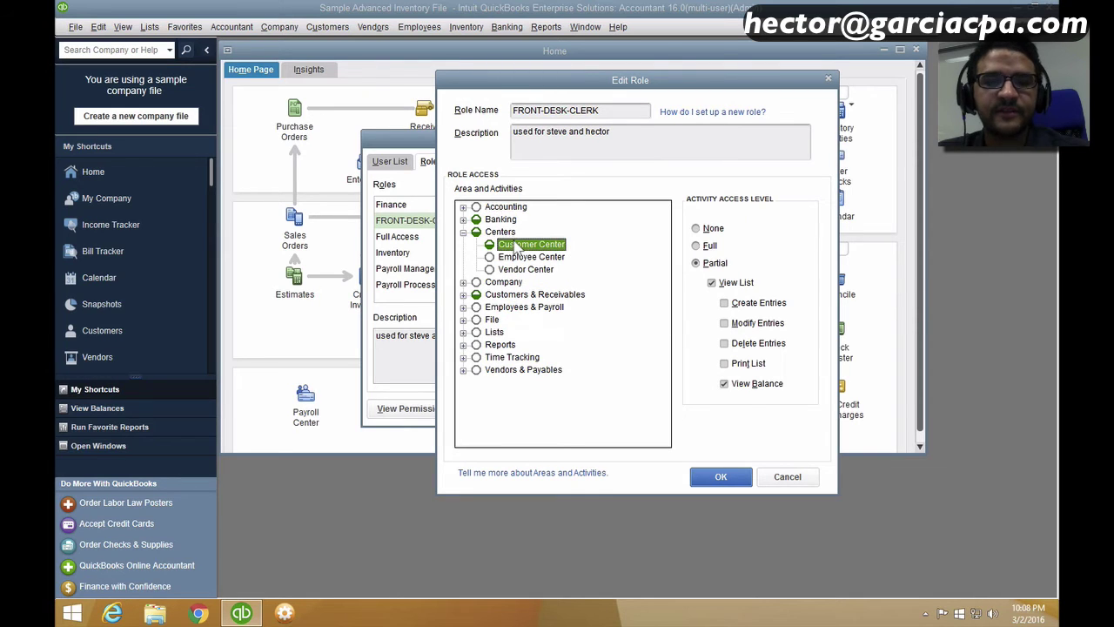
left_click(463, 295)
left_click(463, 220)
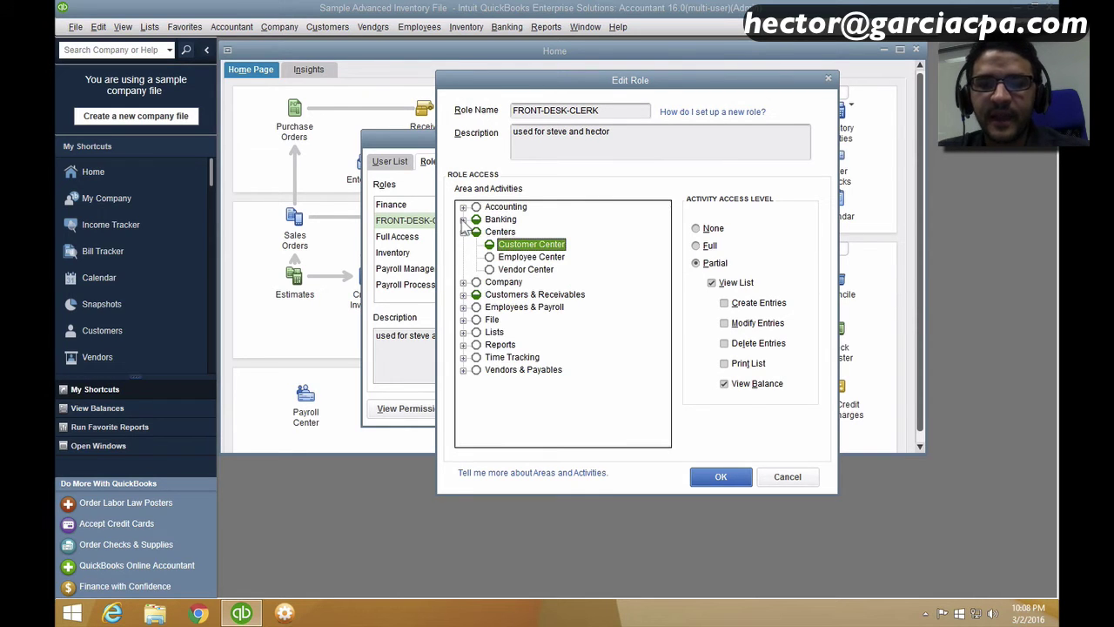
left_click(496, 232)
left_click(522, 248)
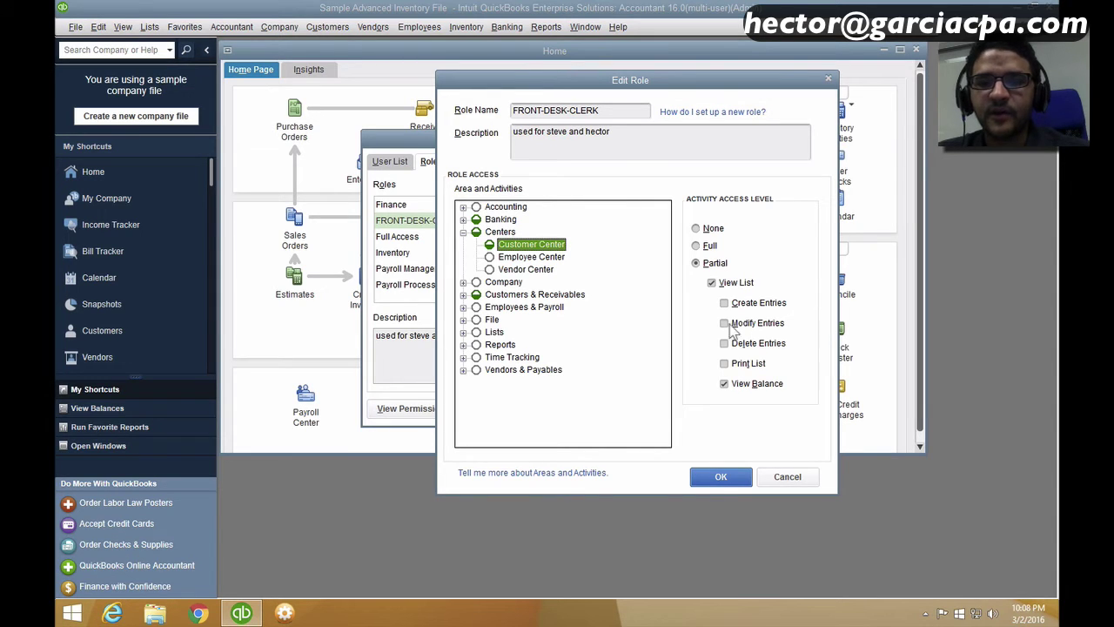
left_click(723, 384)
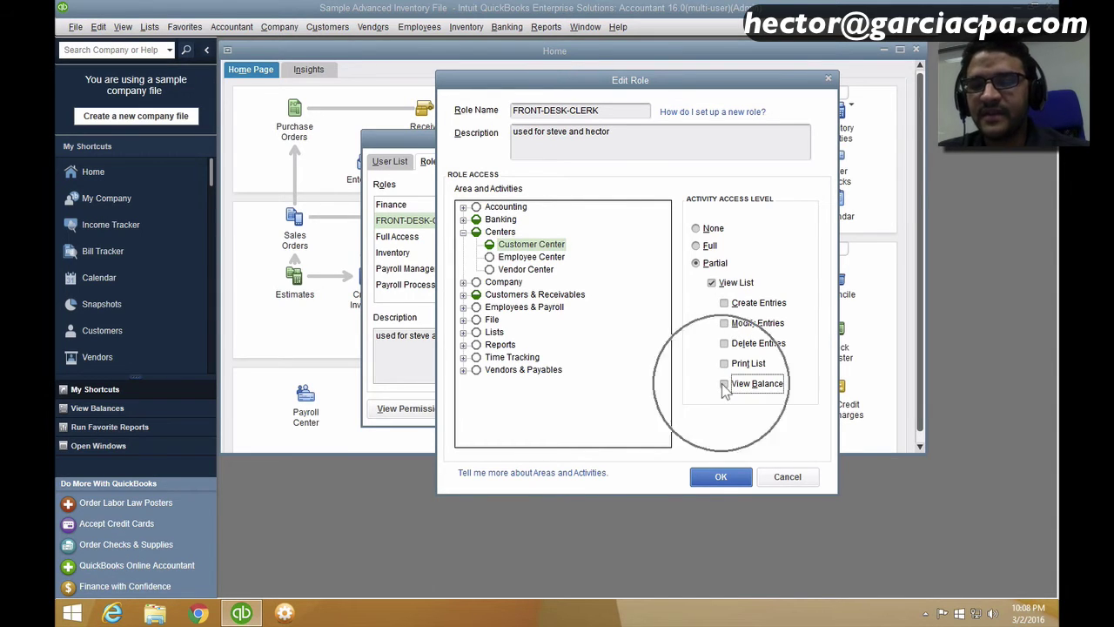
left_click(721, 476)
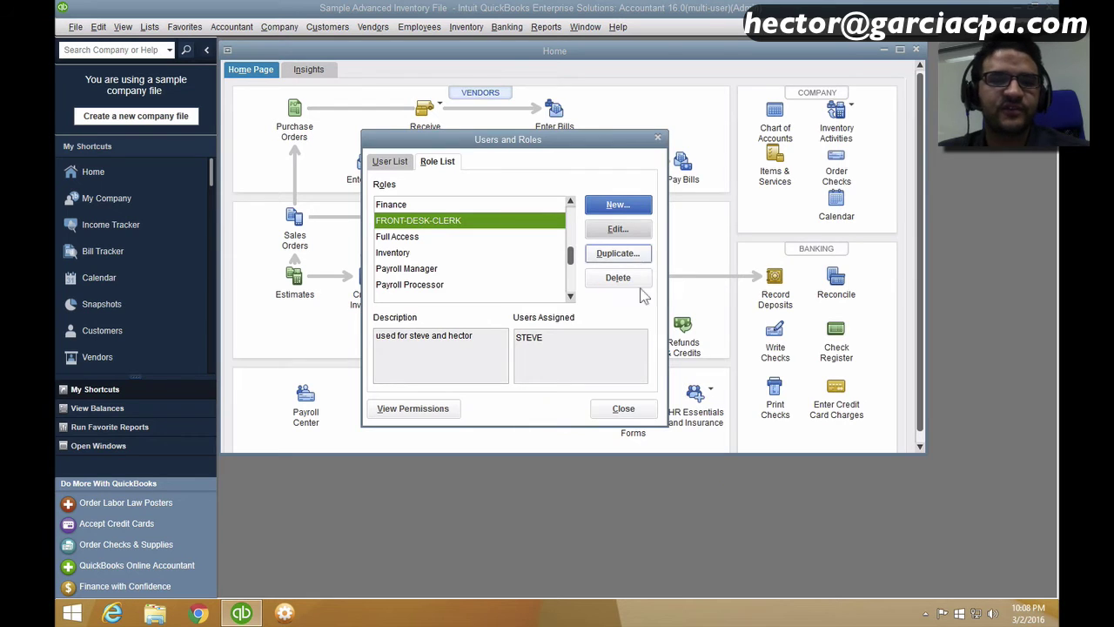
Add Create Entries to the role's Customer Center access, save, and close Users and Roles
left_click(618, 229)
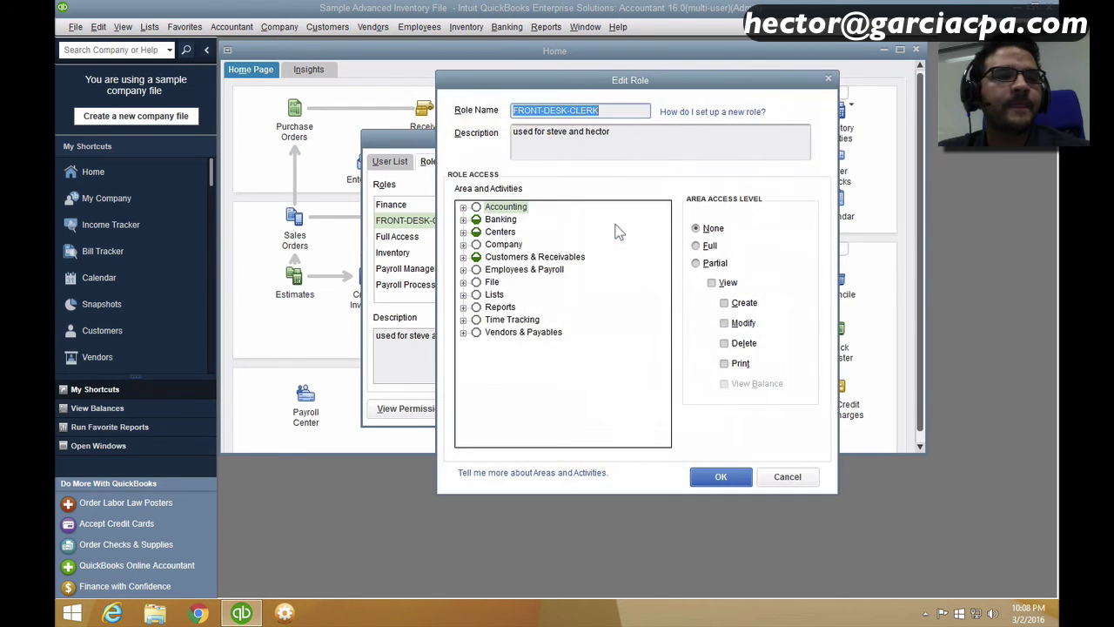
left_click(463, 232)
left_click(493, 232)
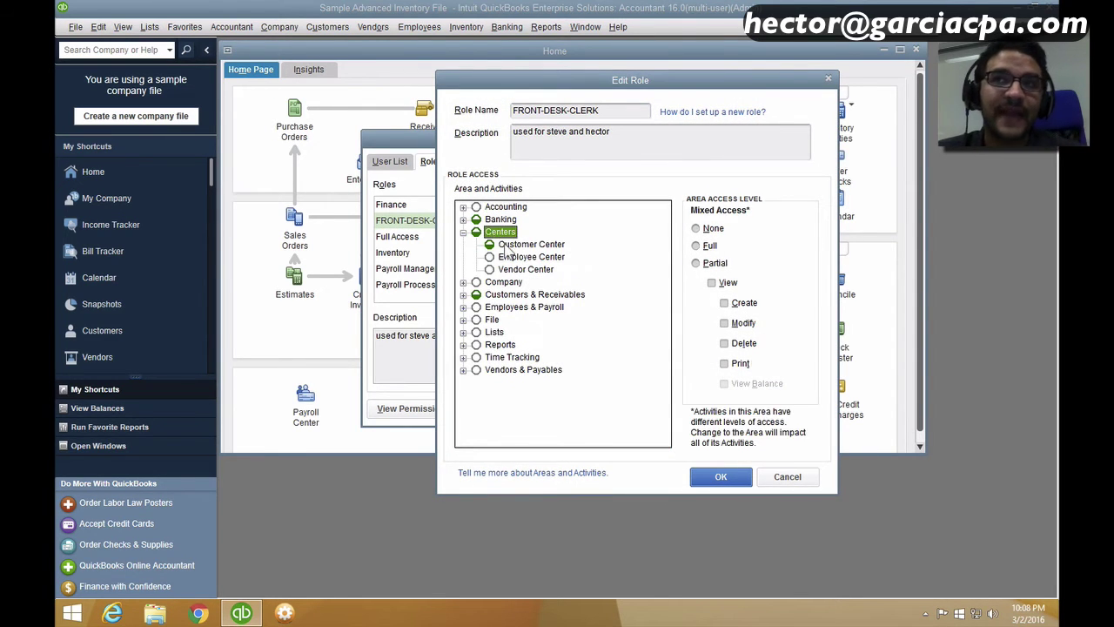
left_click(509, 245)
left_click(725, 304)
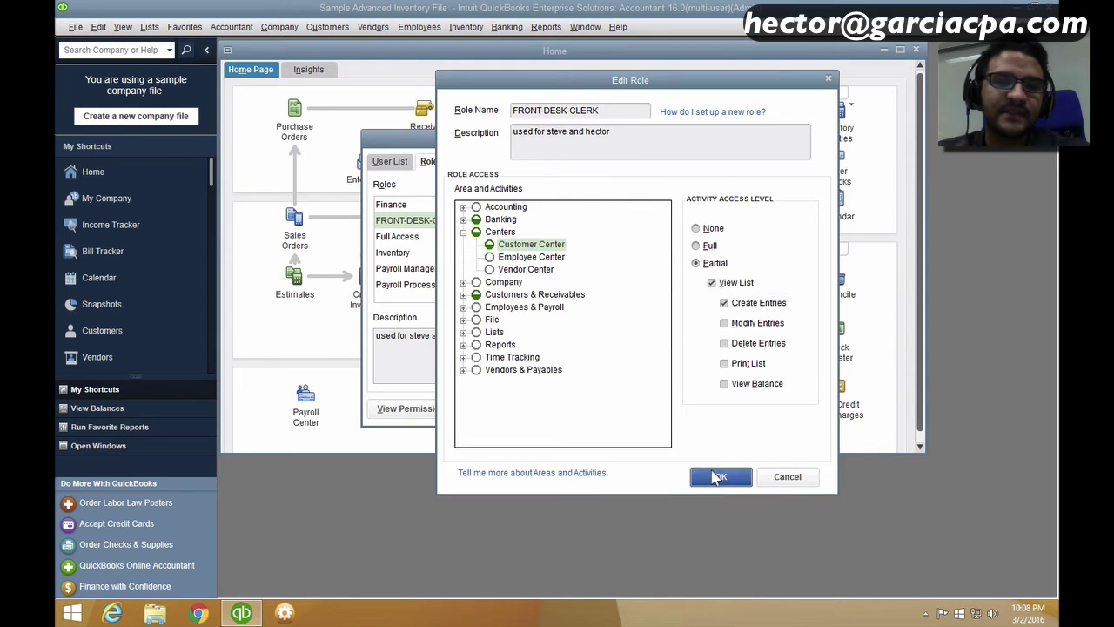
left_click(718, 477)
left_click(625, 409)
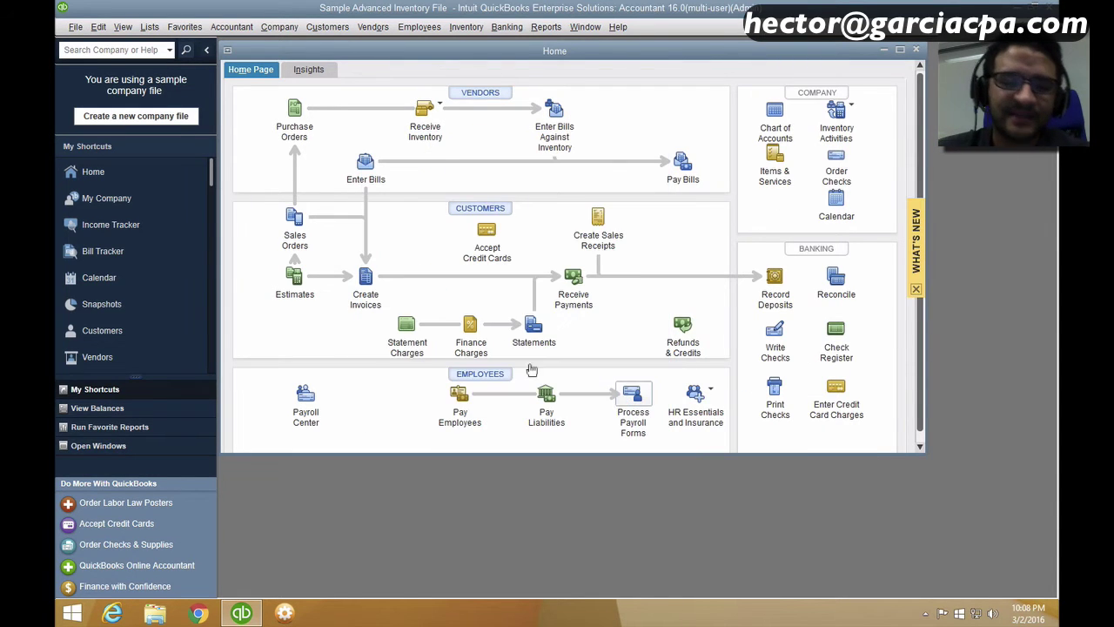
left_click(75, 27)
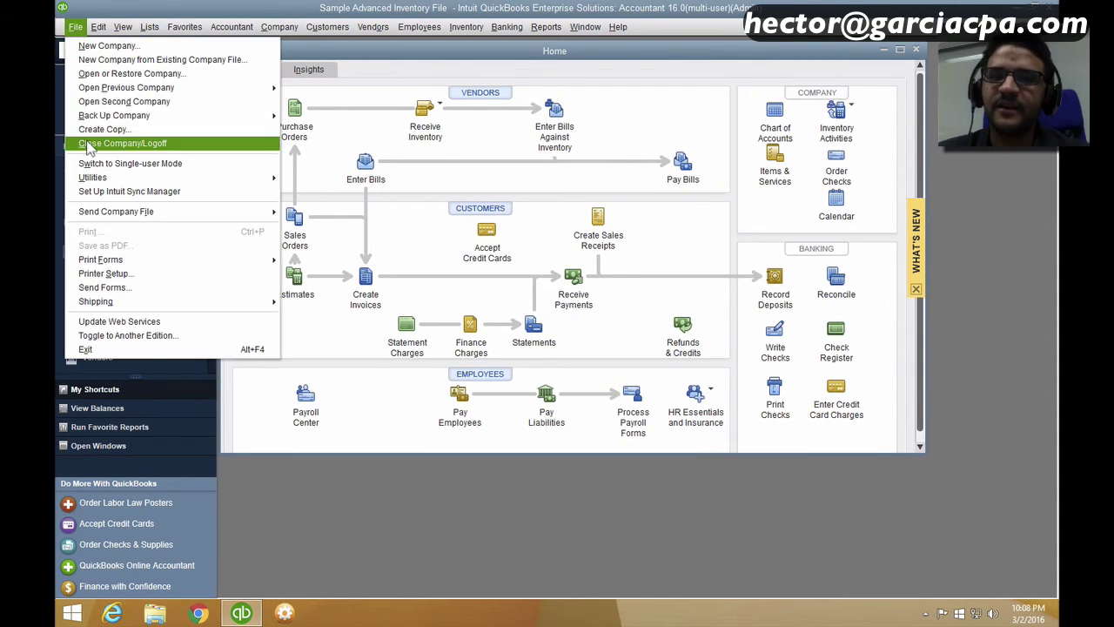
Log off and reopen the sample file with the clerk's user name and password
left_click(87, 143)
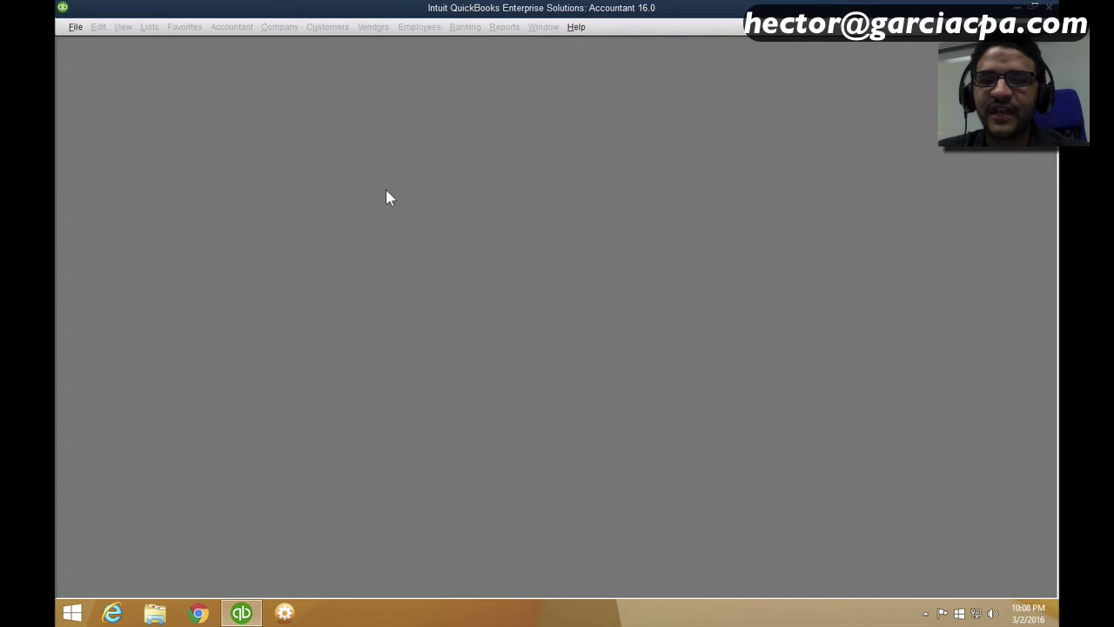
left_click(744, 220)
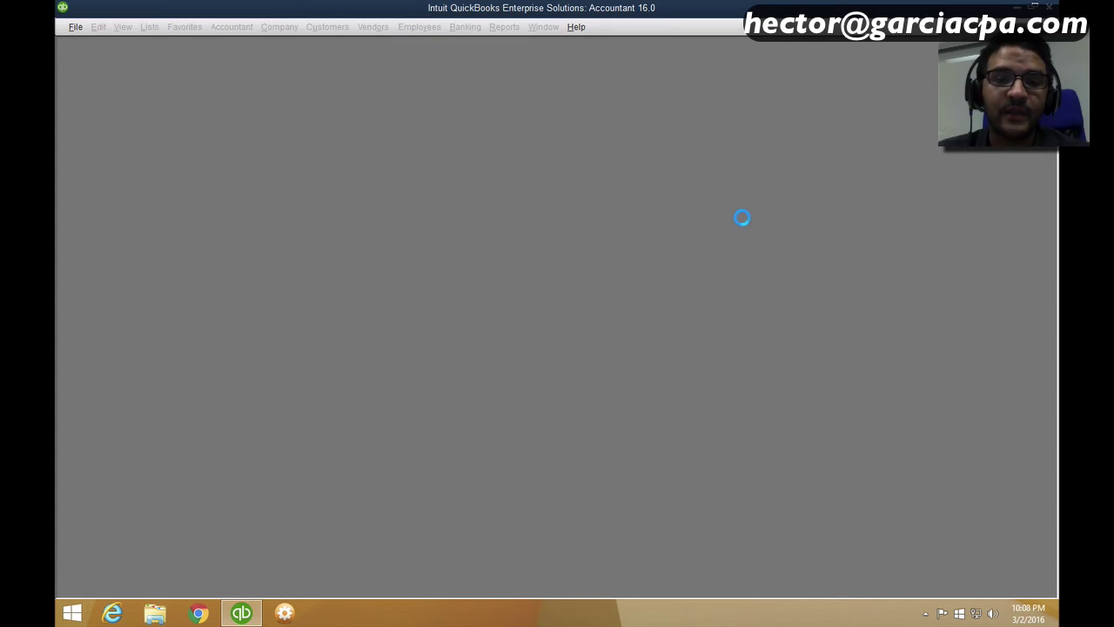
left_click(553, 240)
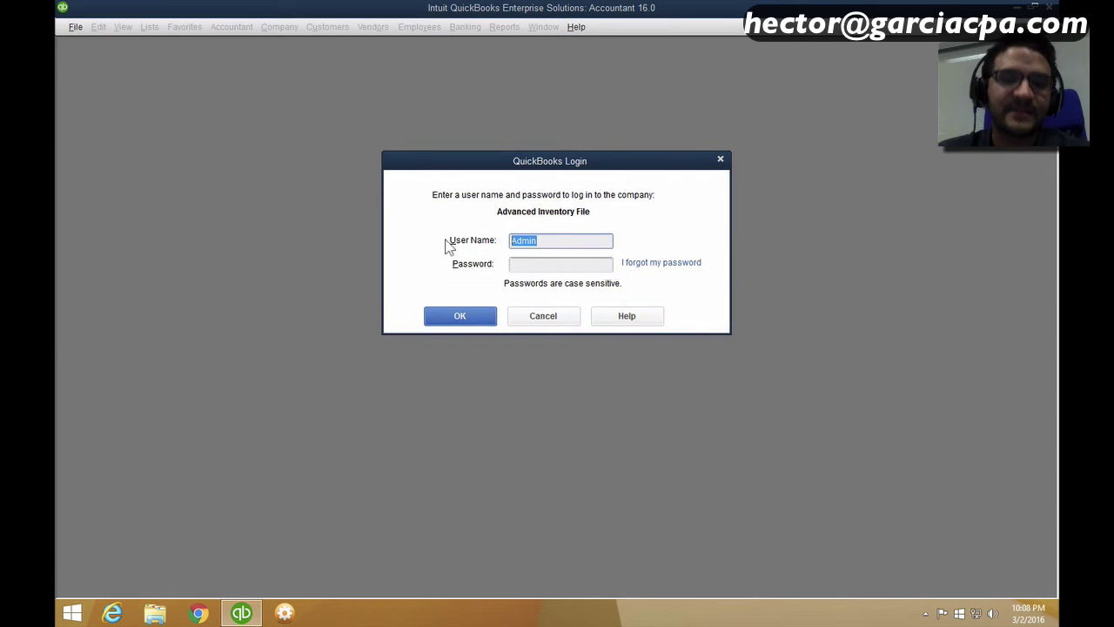
type("Steve")
key("Tab")
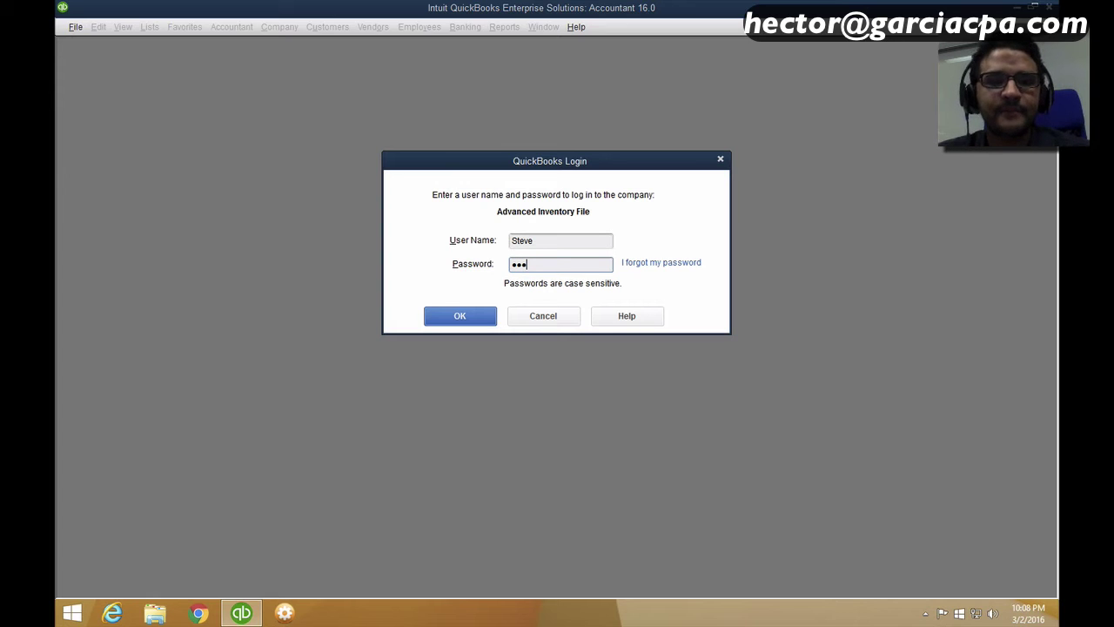
left_click(467, 319)
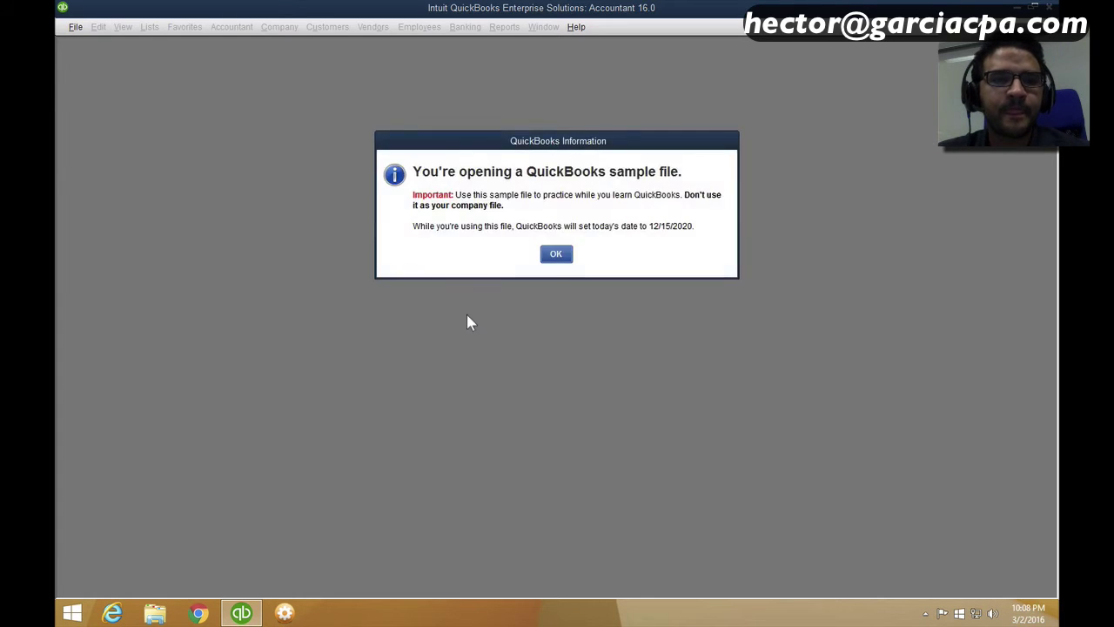
left_click(556, 254)
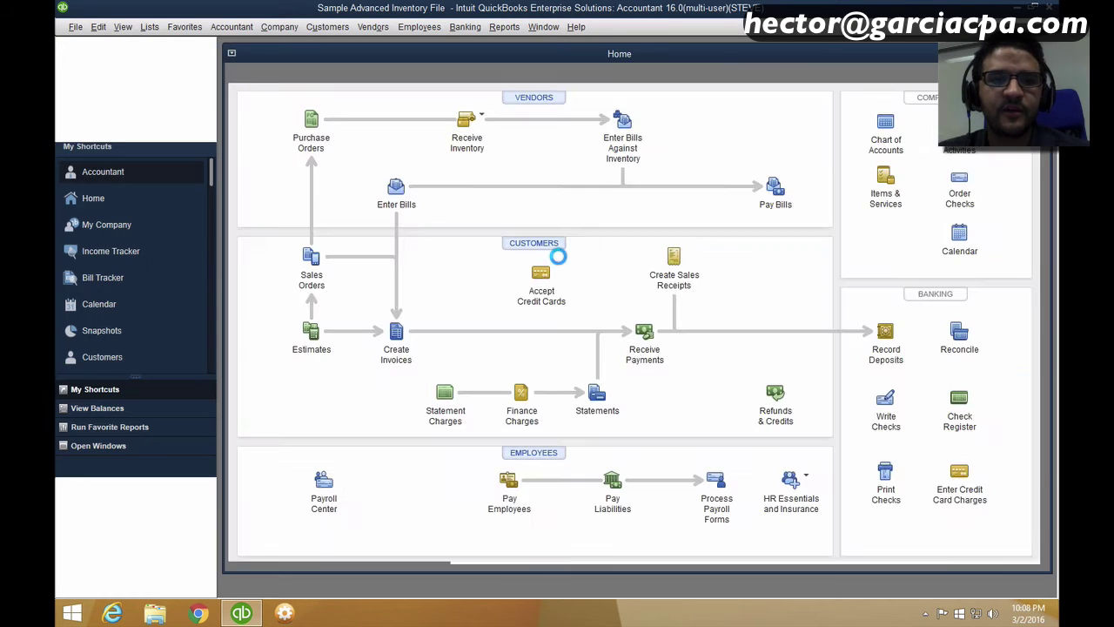
Open the Customer Center maximized and select Dunning's Pool Depot
left_click(328, 27)
left_click(332, 40)
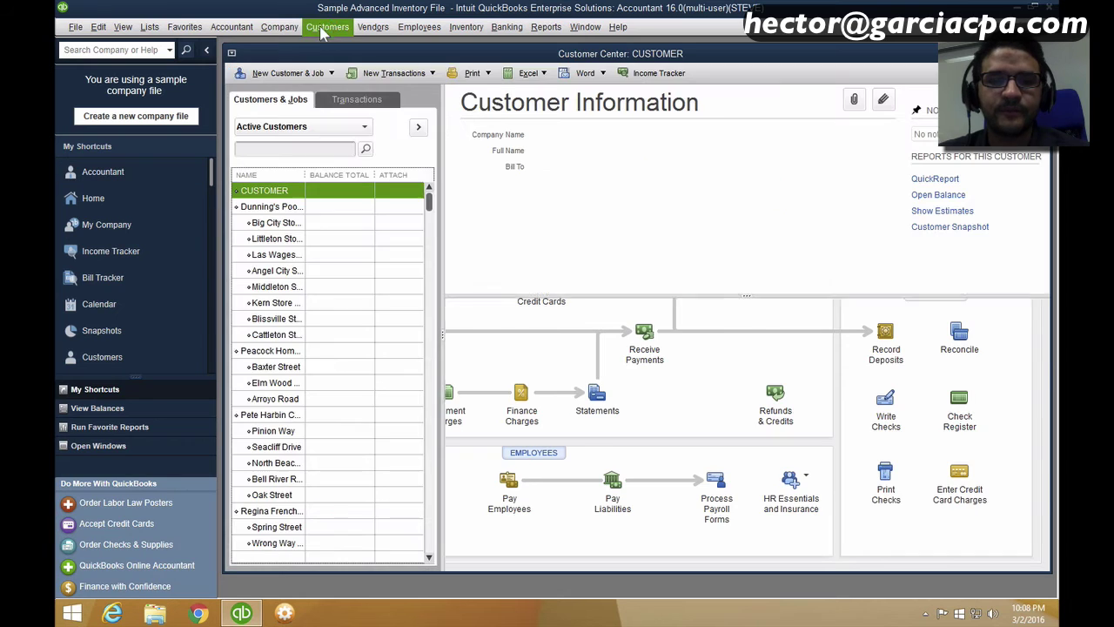
left_click(327, 27)
left_click(327, 27)
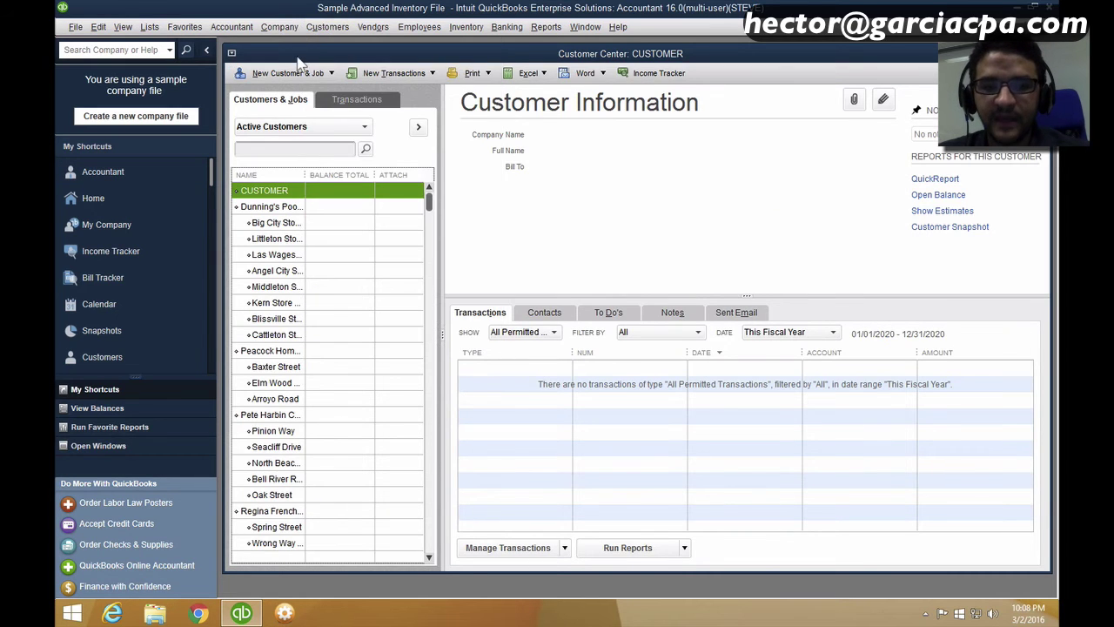
double_click(297, 56)
left_click(336, 171)
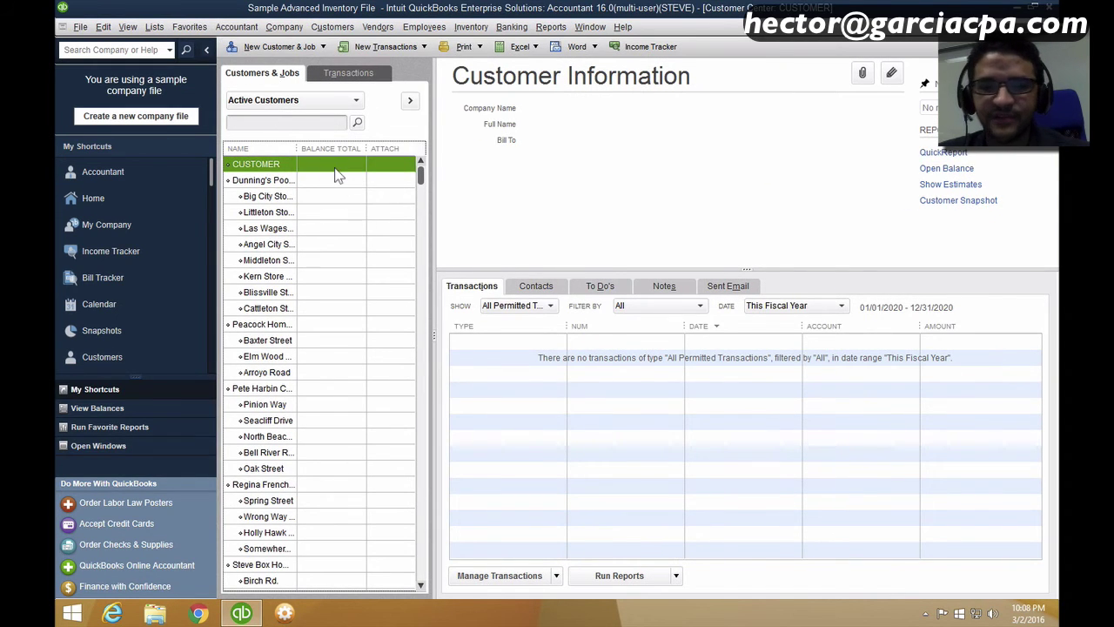
left_click(337, 180)
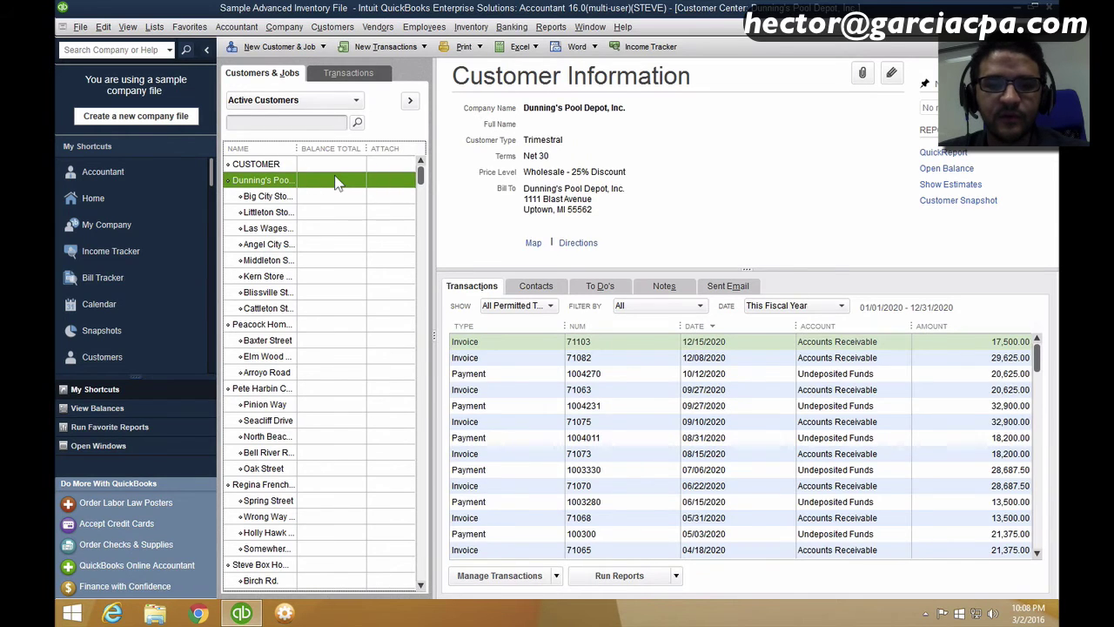
Show Permitted Balance Details for Dunning's Pool Depot
left_click(518, 307)
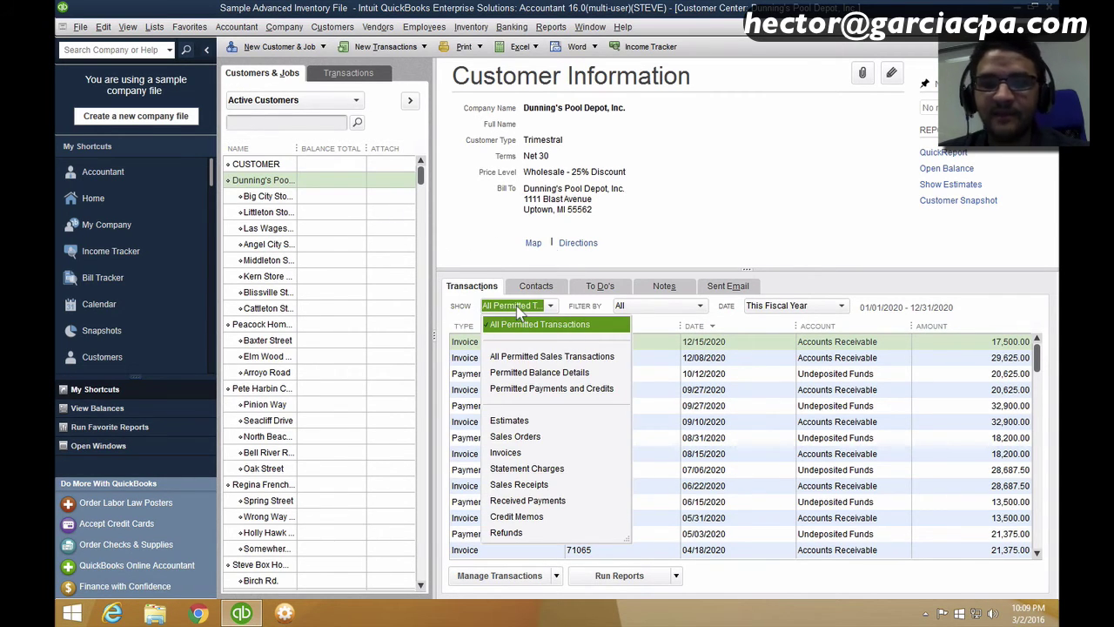
left_click(526, 373)
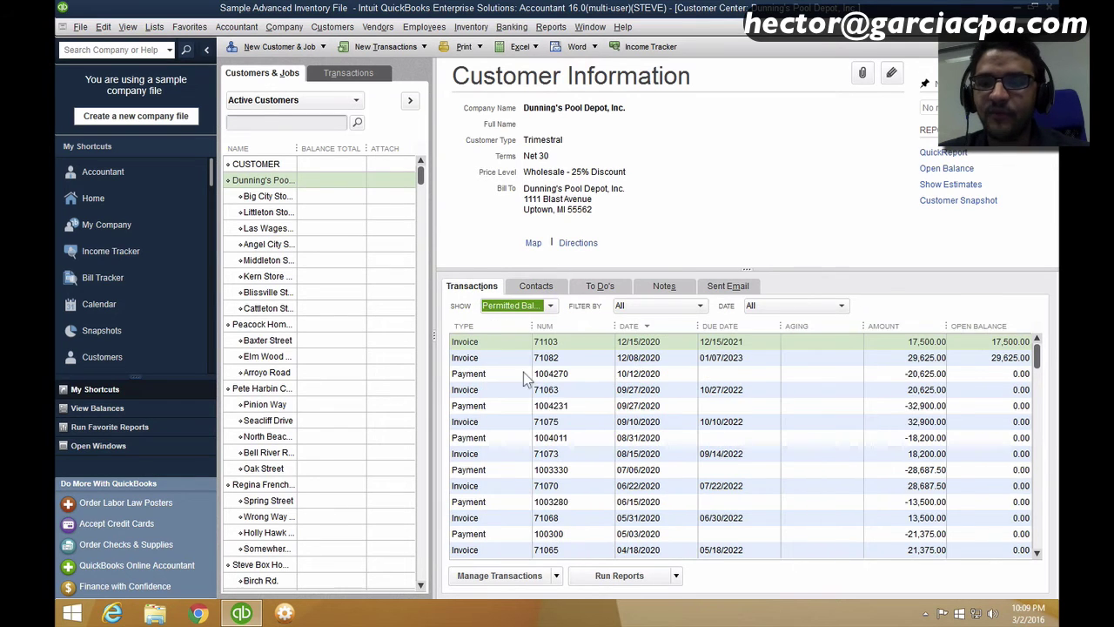
mouse_move(1041, 369)
left_mouse_down()
mouse_move(1042, 500)
mouse_move(1036, 359)
left_mouse_up()
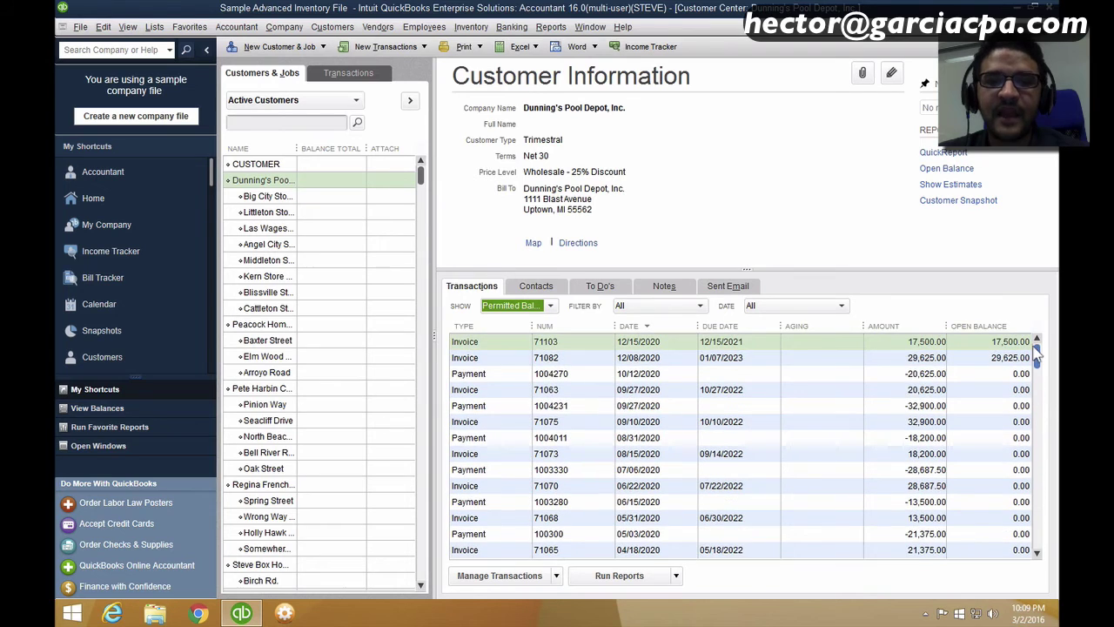
Try showing Estimates and Sales Orders, dismissing both access warnings
left_click(514, 305)
left_click(507, 421)
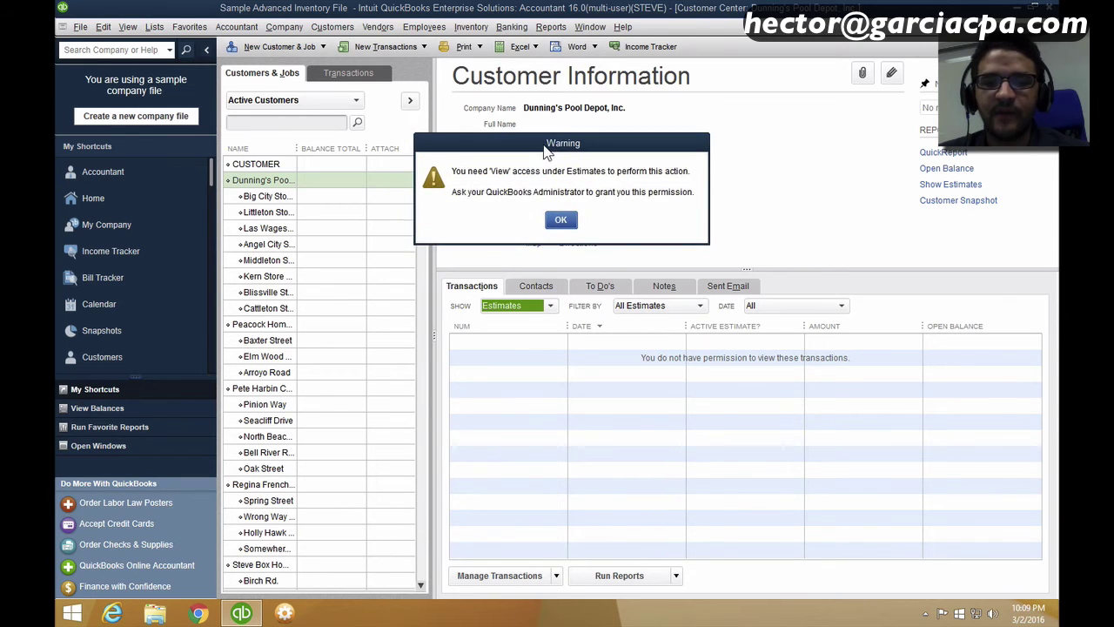
left_click(555, 218)
left_click(512, 306)
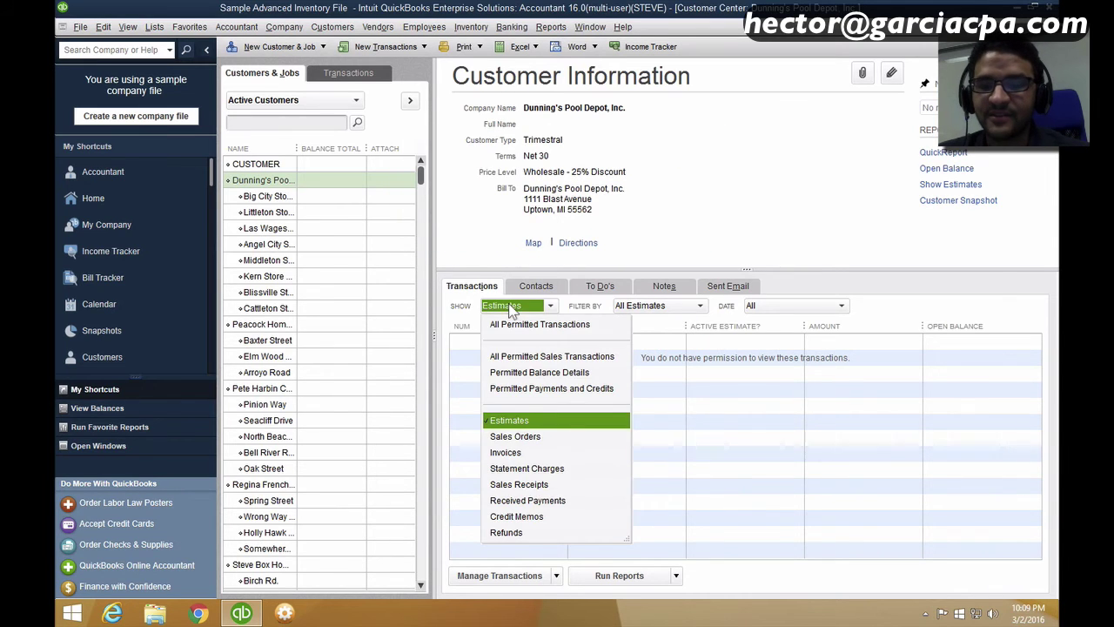
left_click(515, 436)
left_click_drag(559, 137, 576, 145)
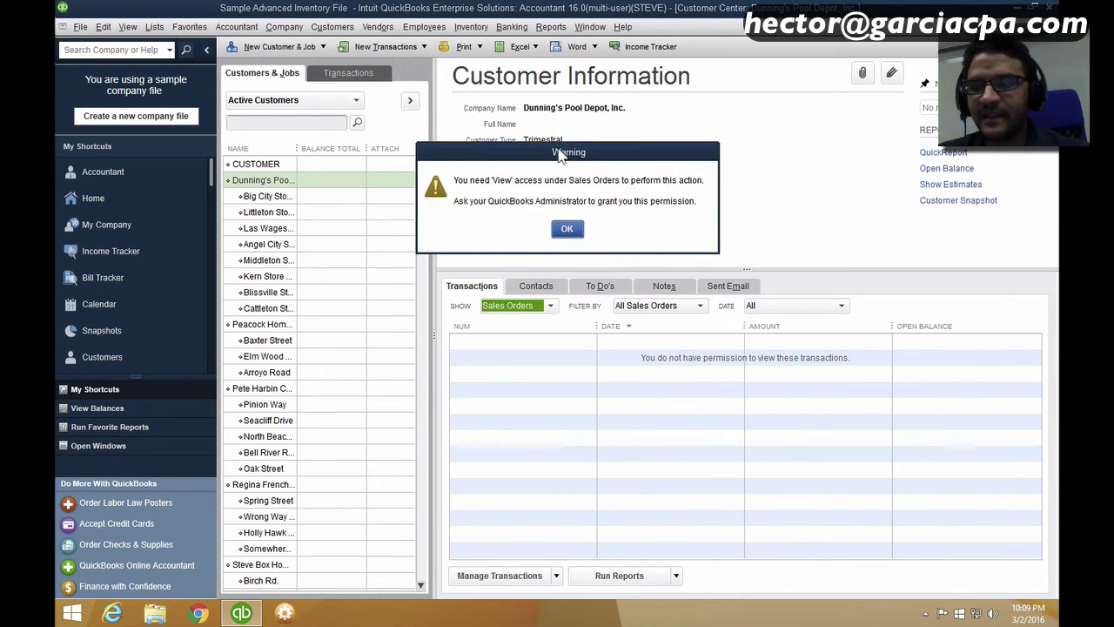
left_click(575, 220)
Show the customer's Invoices, totaling 270,912.50 with 64,375.00 open
left_click(521, 306)
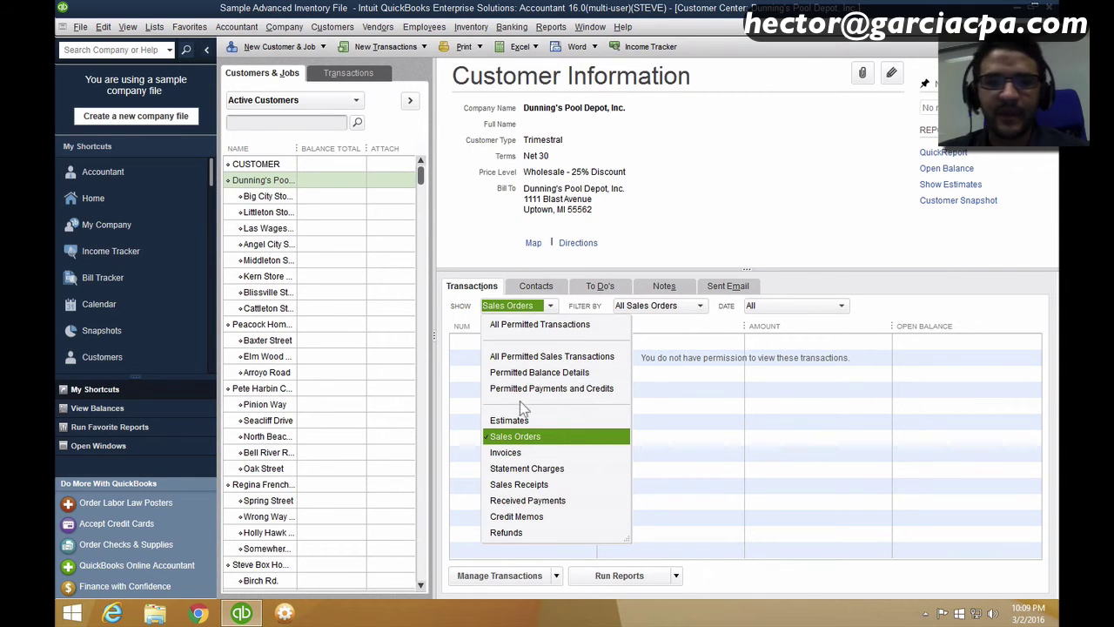
left_click(513, 453)
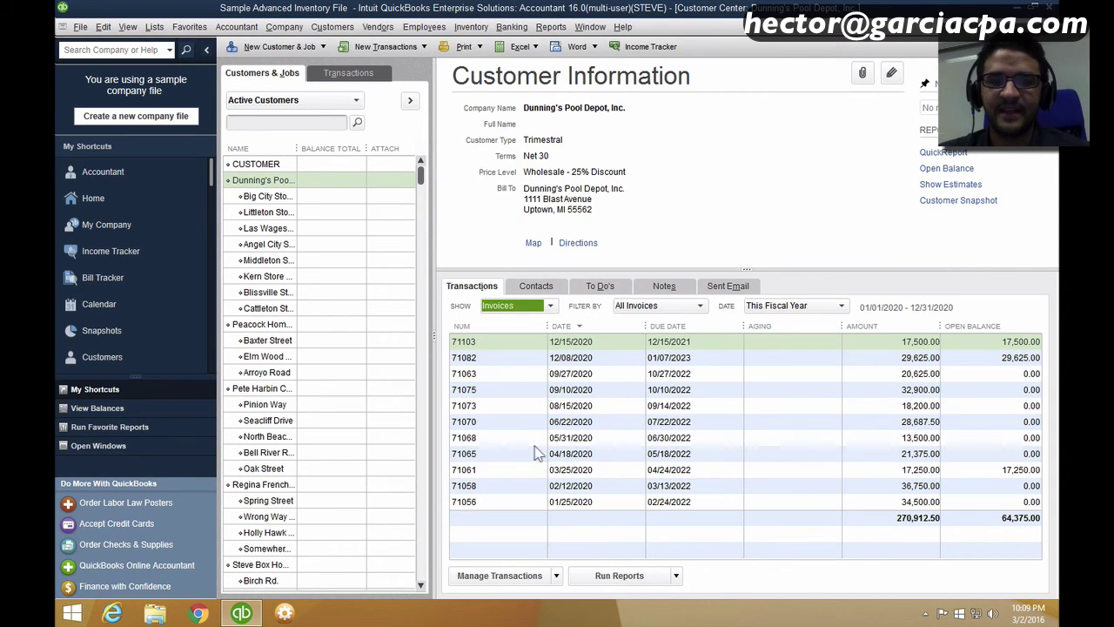
left_click(1017, 520)
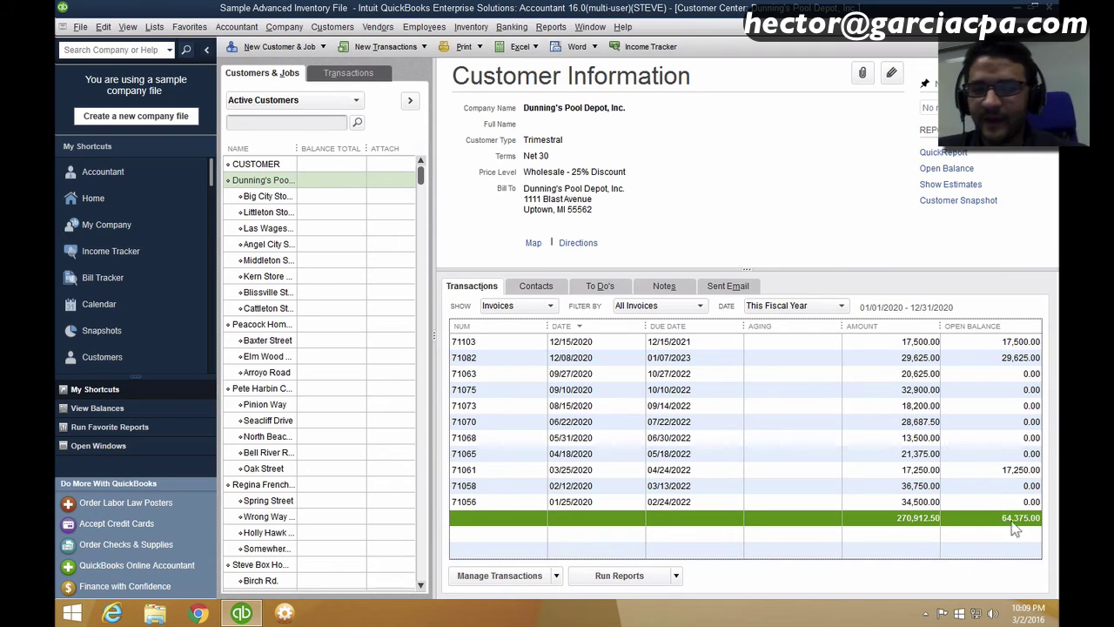
left_click(336, 184)
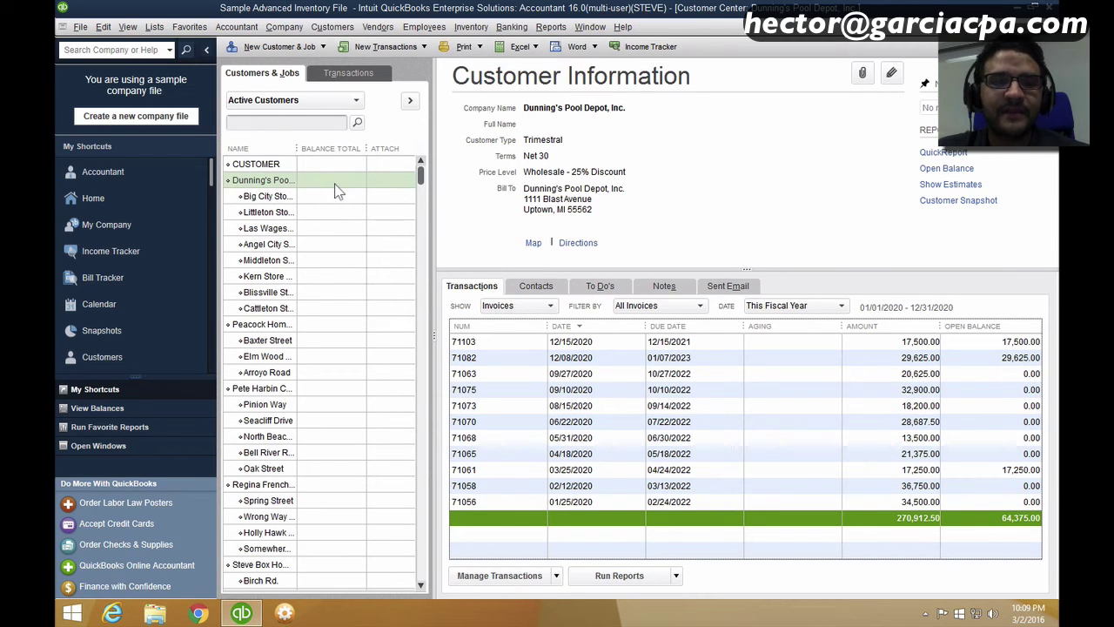
Retest editing and creating customers, then close the Customer Center and collapse the shortcuts panel
right_click(261, 166)
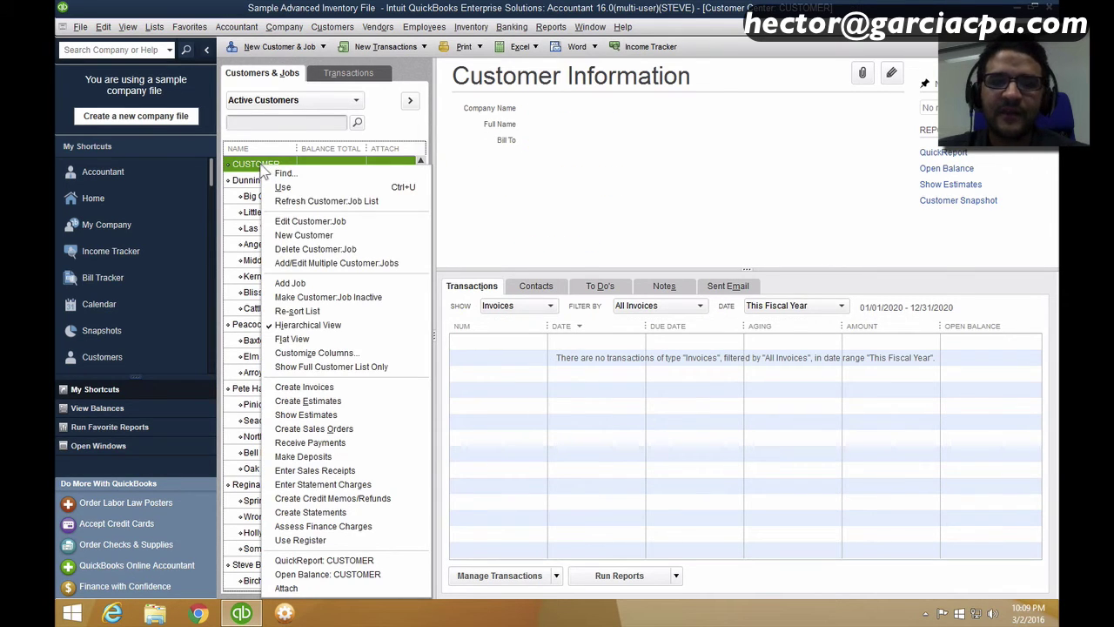
left_click(309, 225)
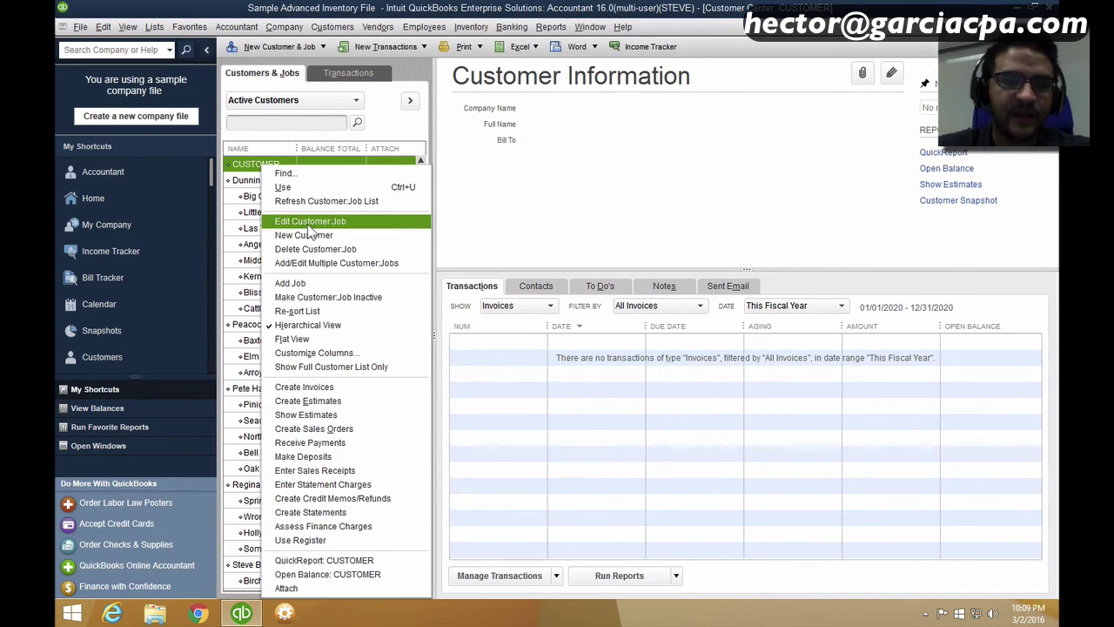
left_click(277, 74)
left_click(263, 46)
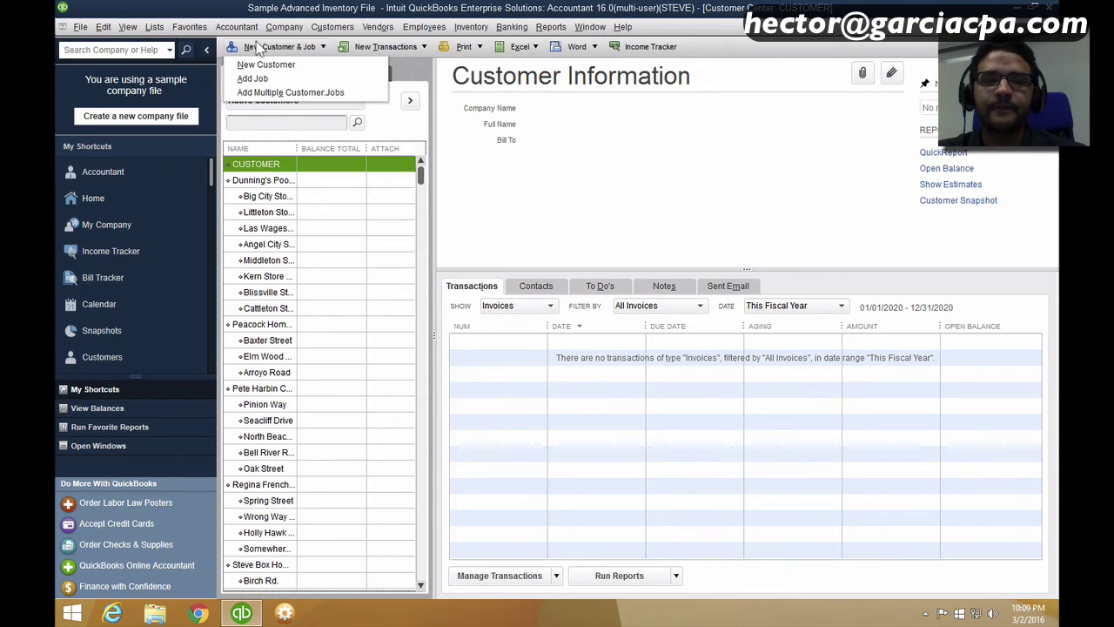
left_click(263, 66)
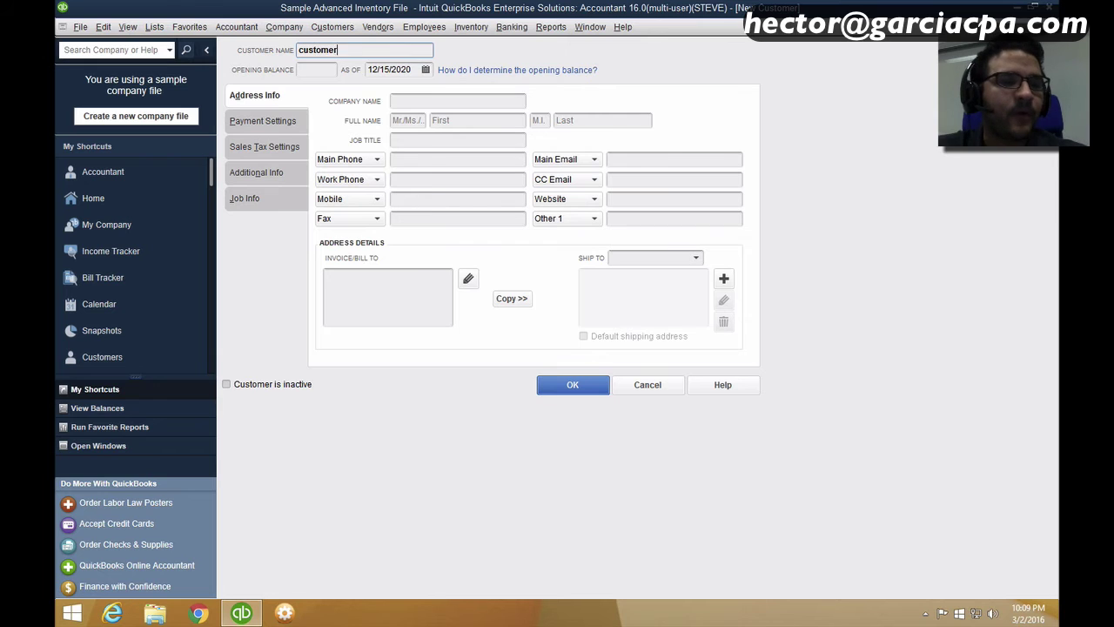
key("Escape")
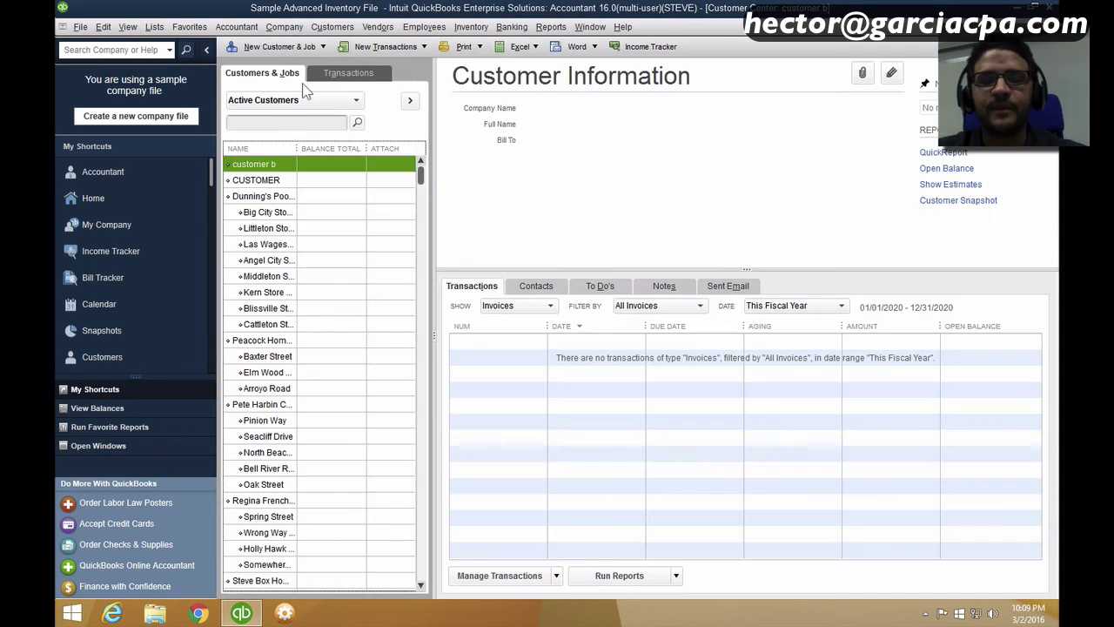
key("Escape")
key("Escape")
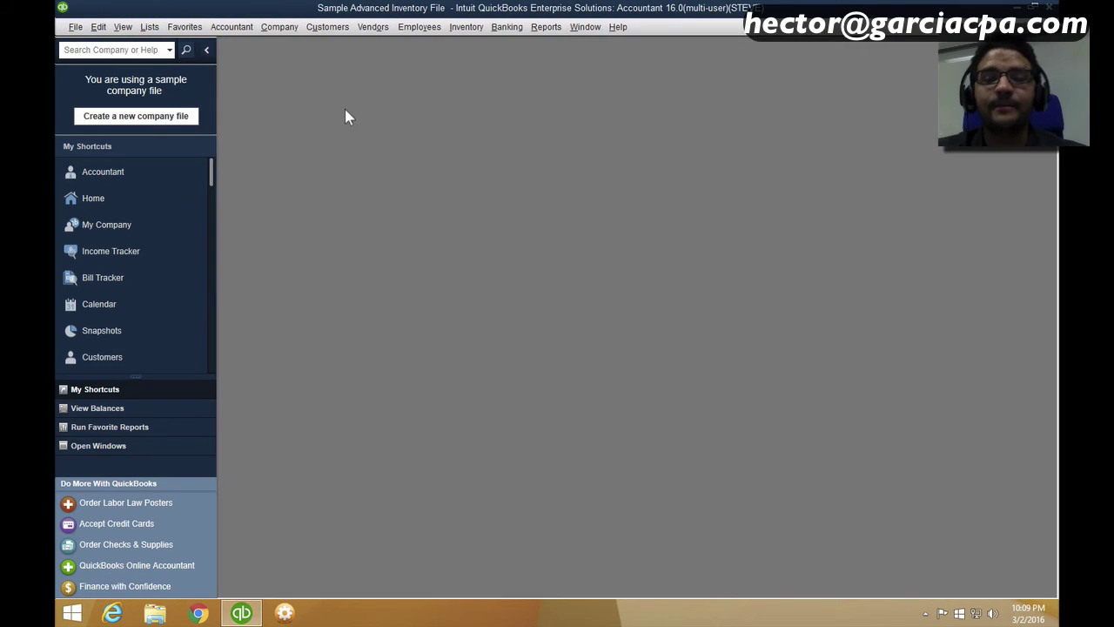
left_click(208, 53)
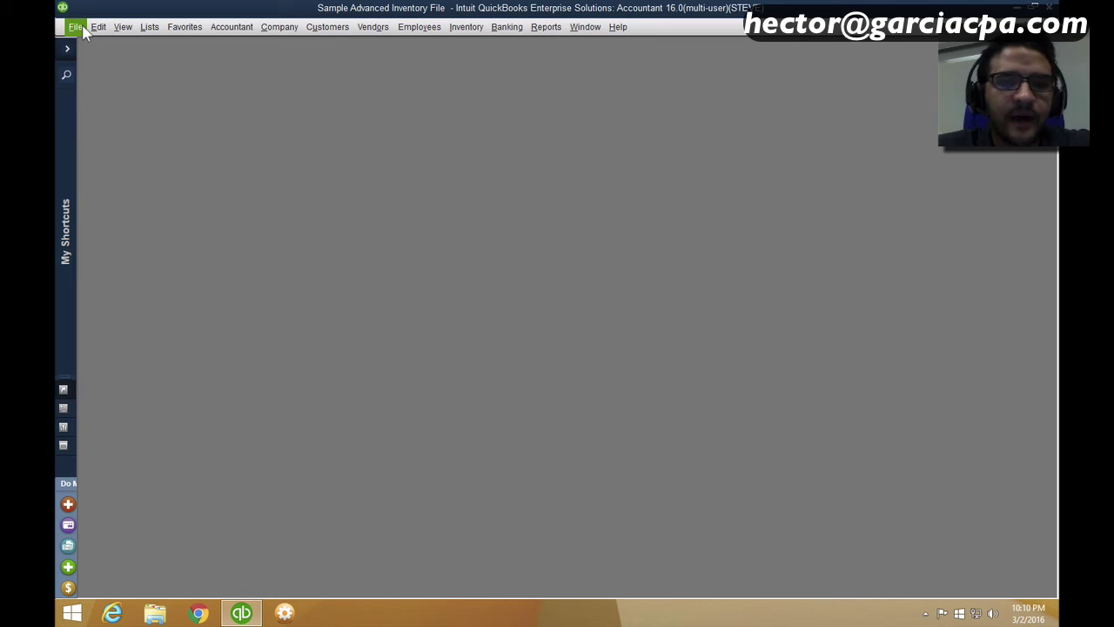
Close Company/Logoff and reopen the sample company file logged in as Admin
left_click(76, 27)
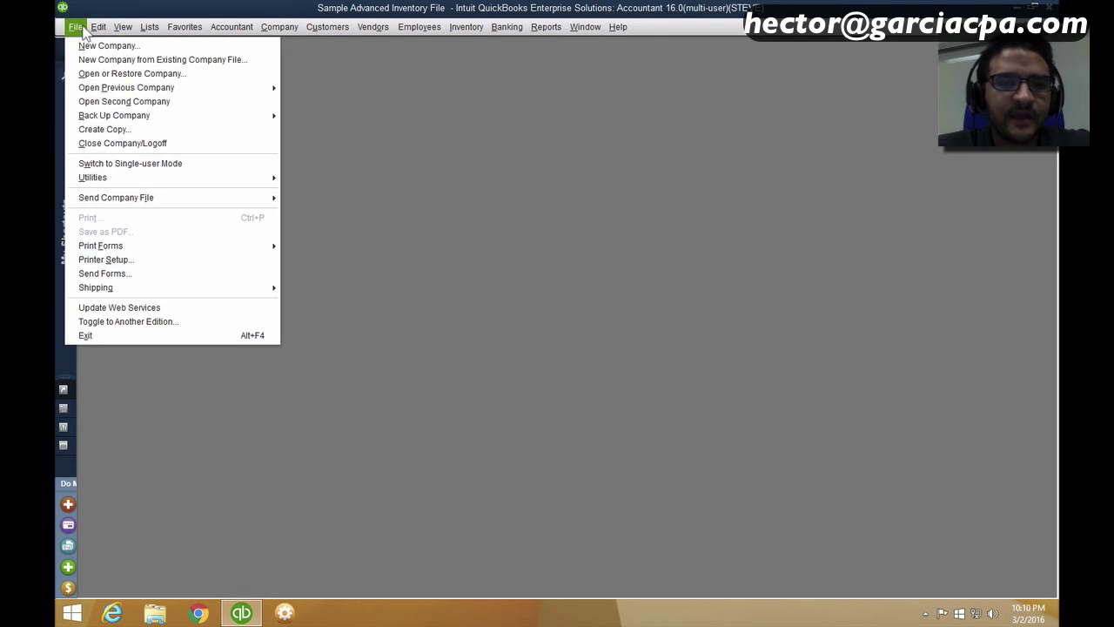
left_click(122, 144)
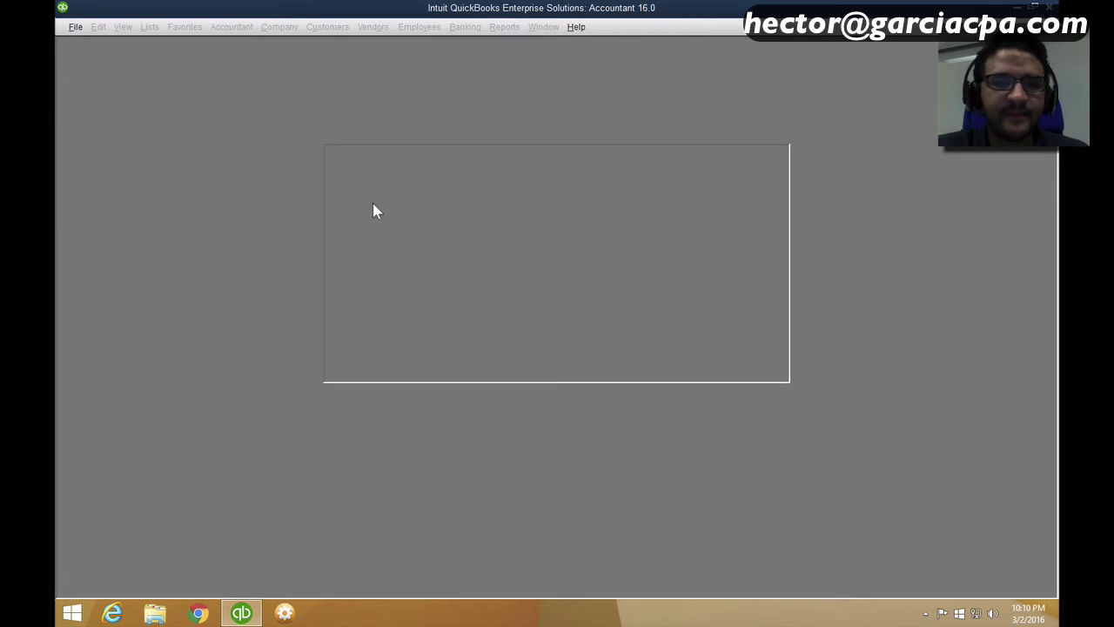
left_click(729, 218)
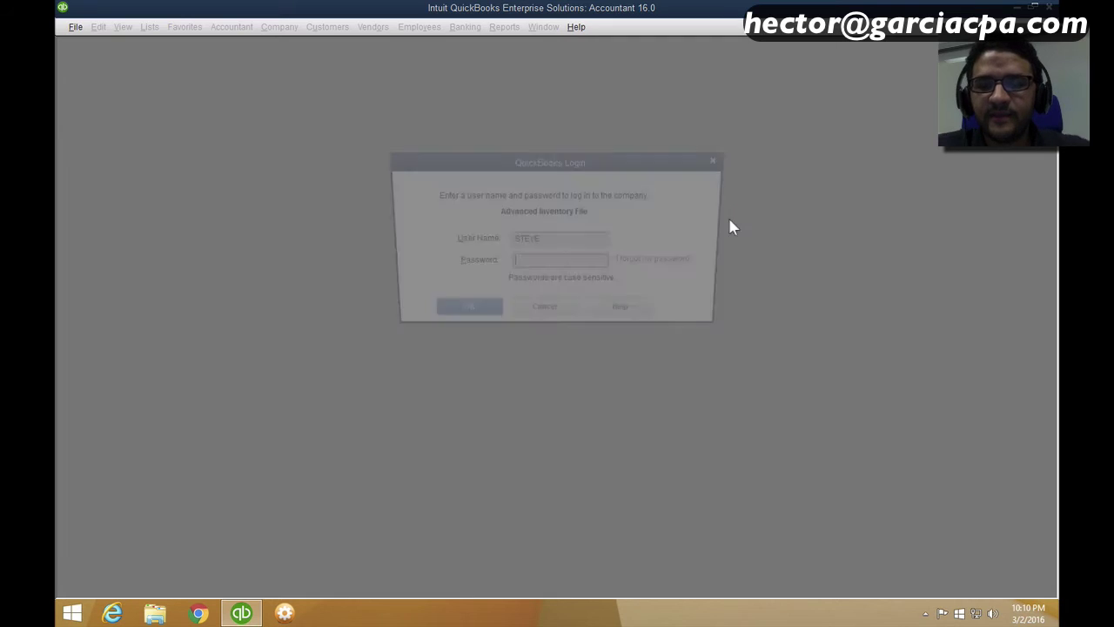
type("Admin")
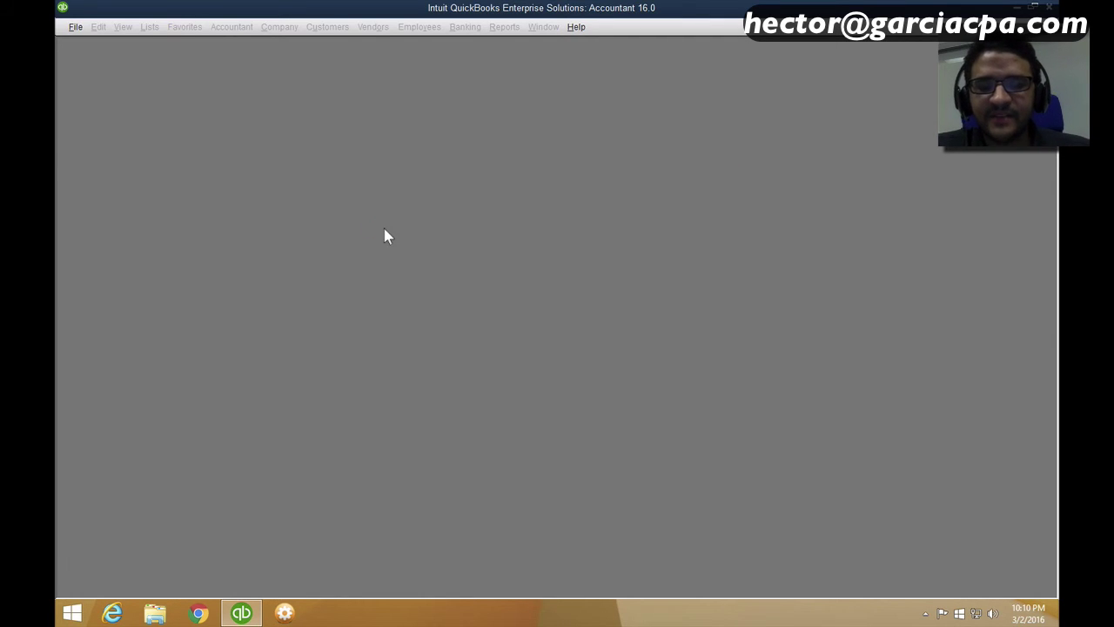
left_click(550, 251)
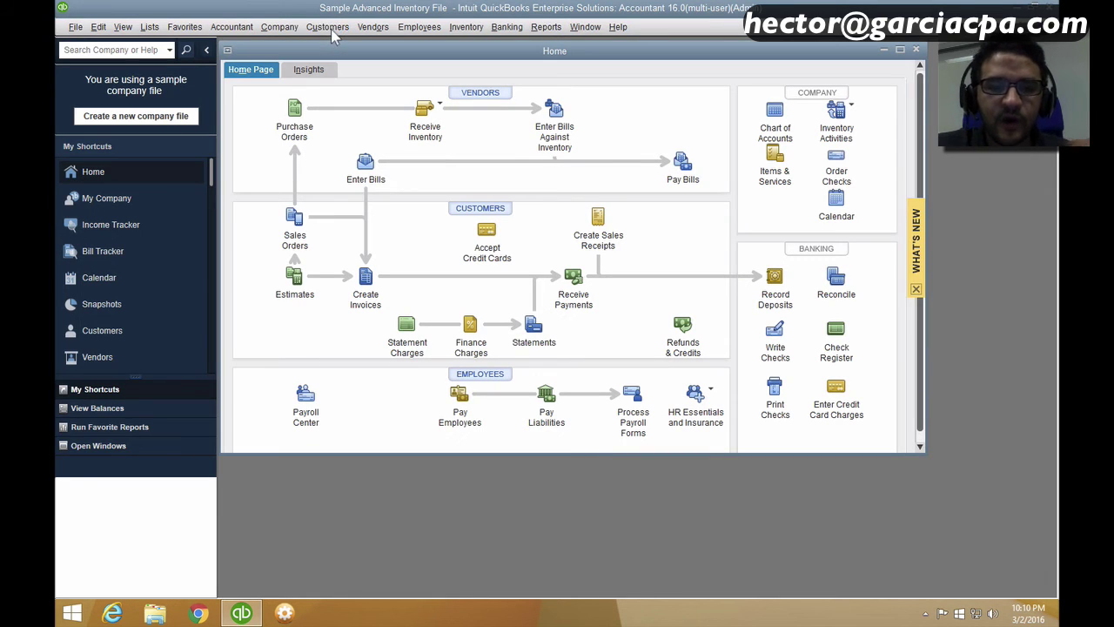
left_click(329, 27)
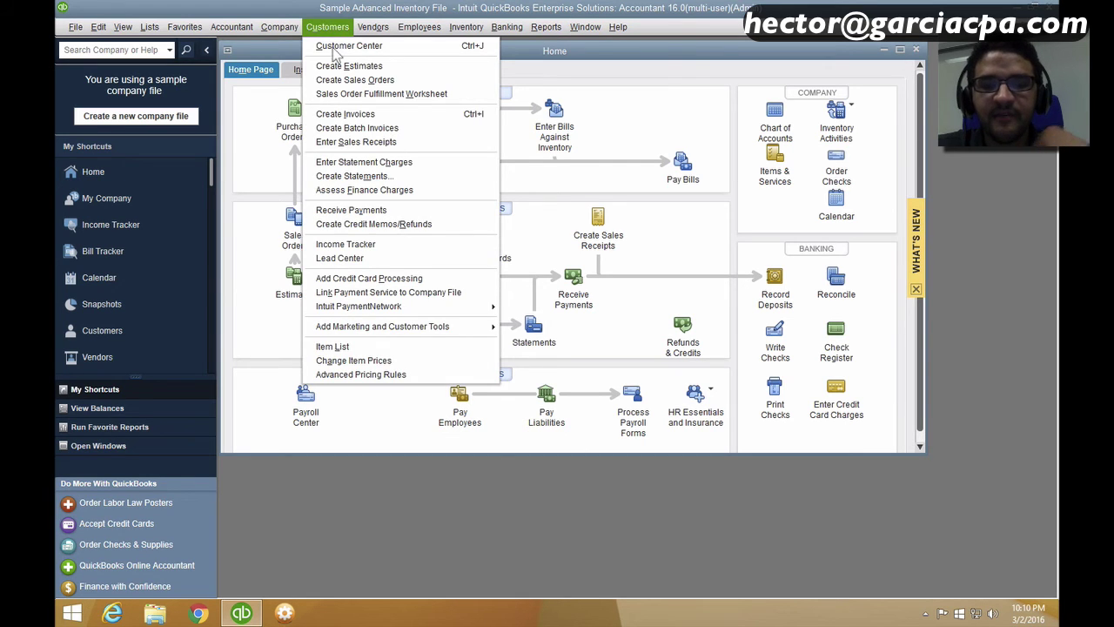
Open Set Up Users and Roles and edit the FRONT-DESK-CLERK role
mouse_move(279, 24)
mouse_move(388, 158)
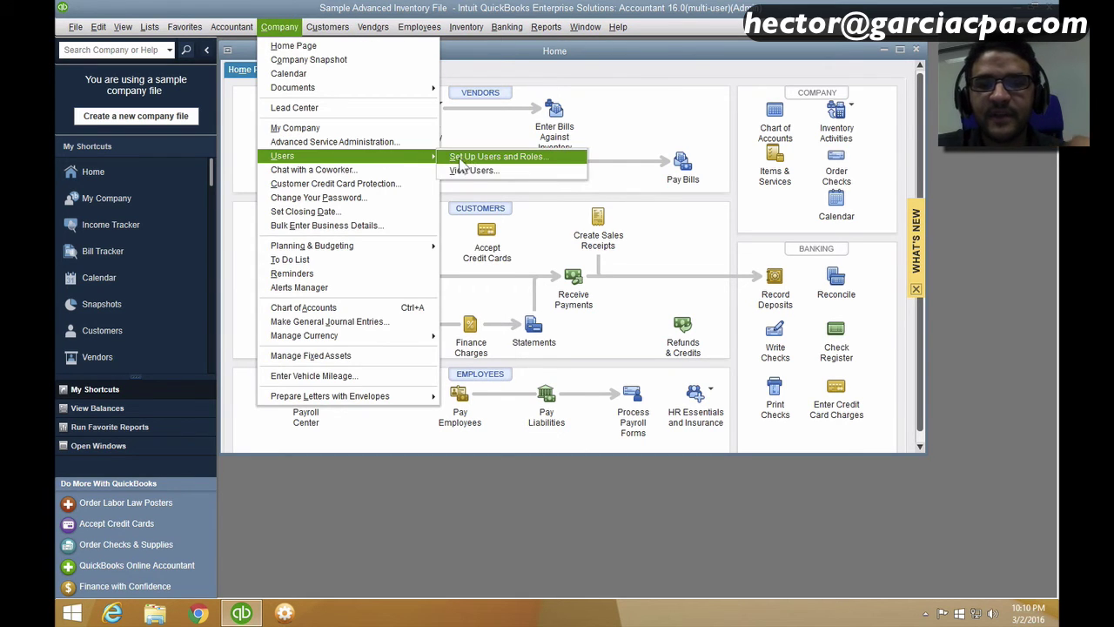
left_click(466, 157)
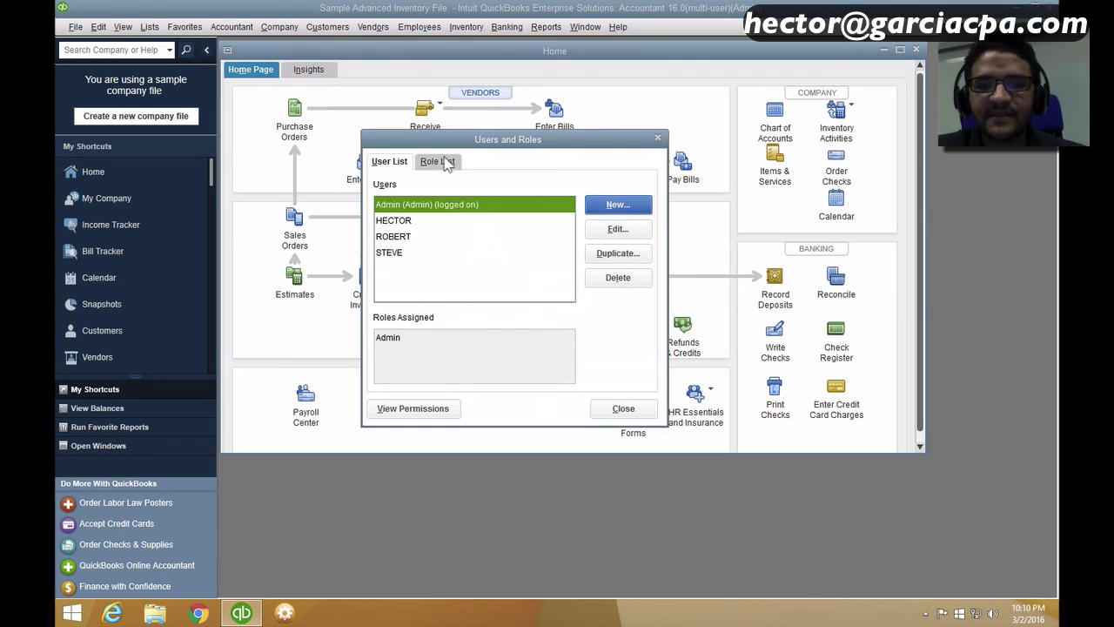
left_click(438, 161)
scroll(509, 247, "down", 2)
left_click(418, 221)
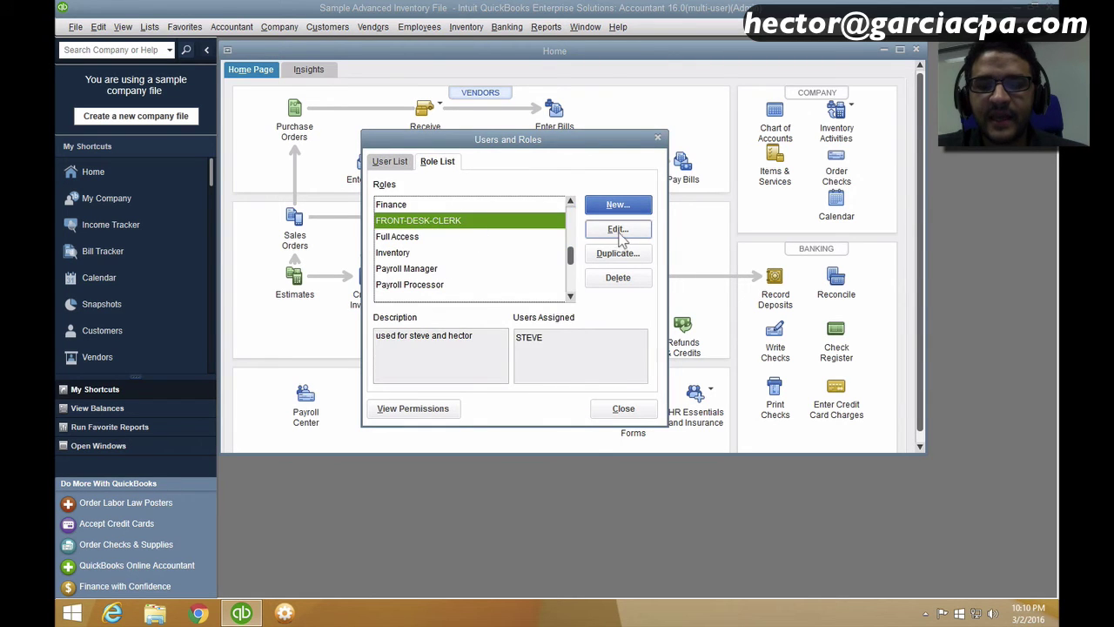
left_click(617, 229)
Give Item List partial access with Create Entries, save, close Users and Roles, and log off
left_click(464, 295)
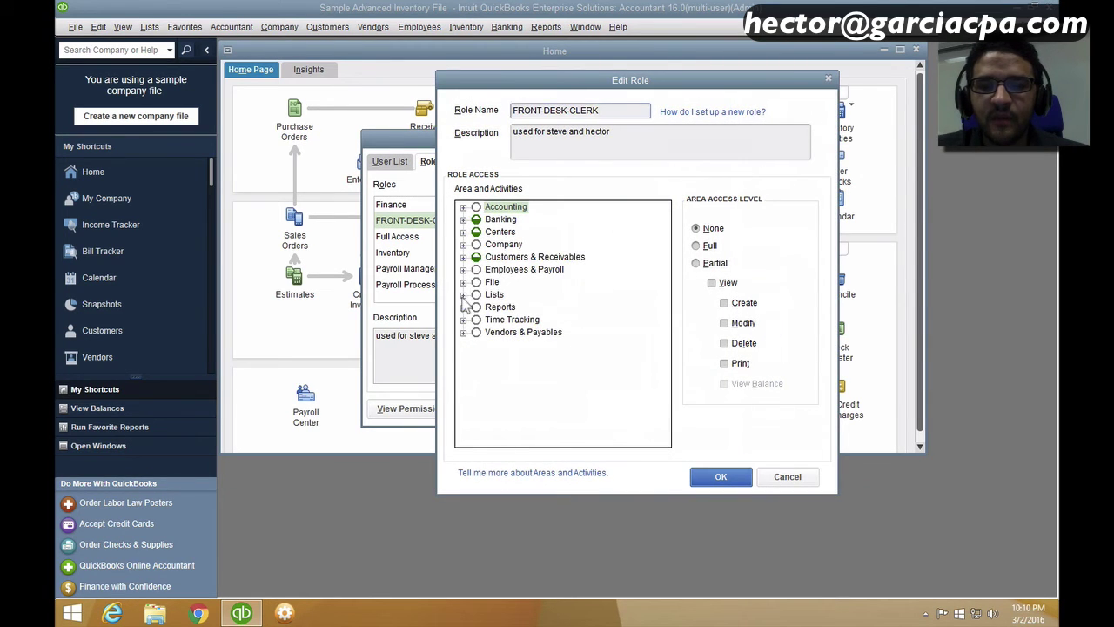
left_click(524, 357)
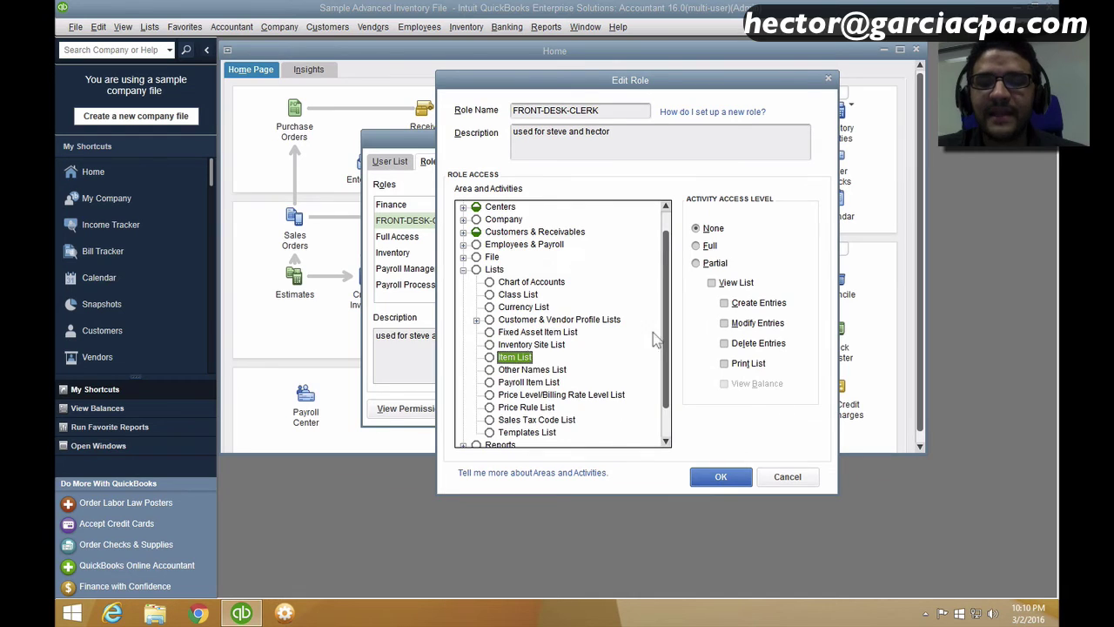
left_click(714, 265)
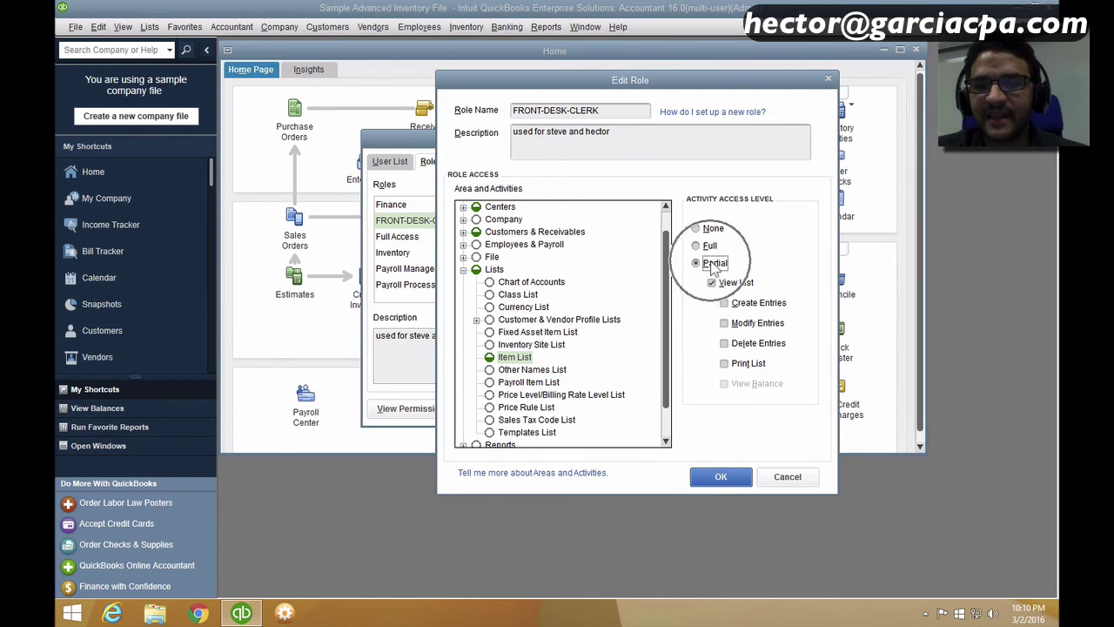
left_click(745, 305)
left_click(742, 306)
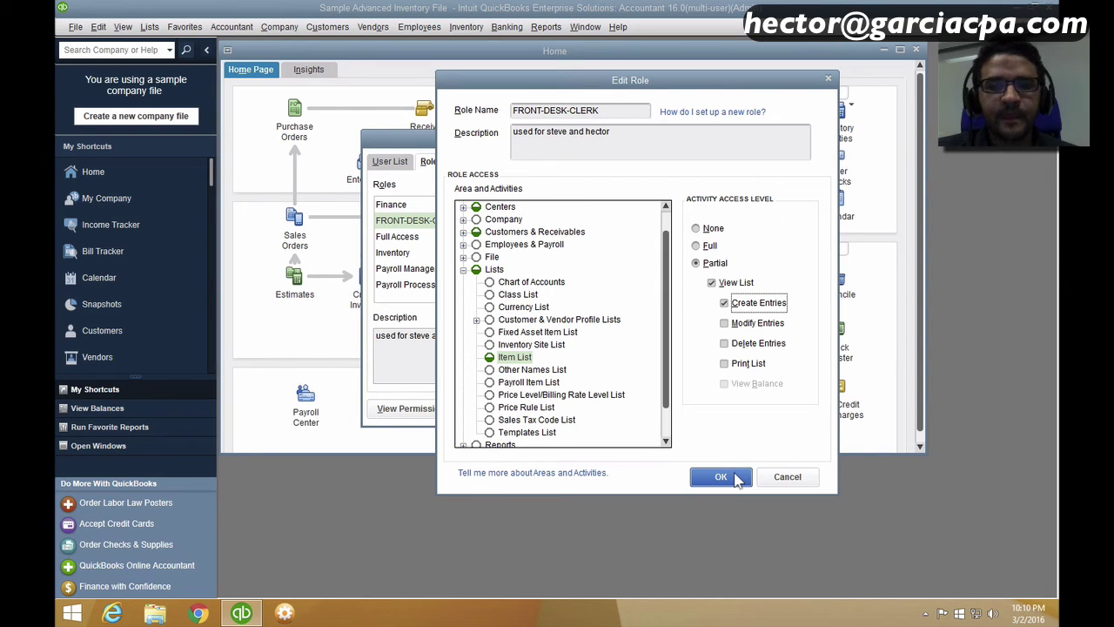
left_click(720, 477)
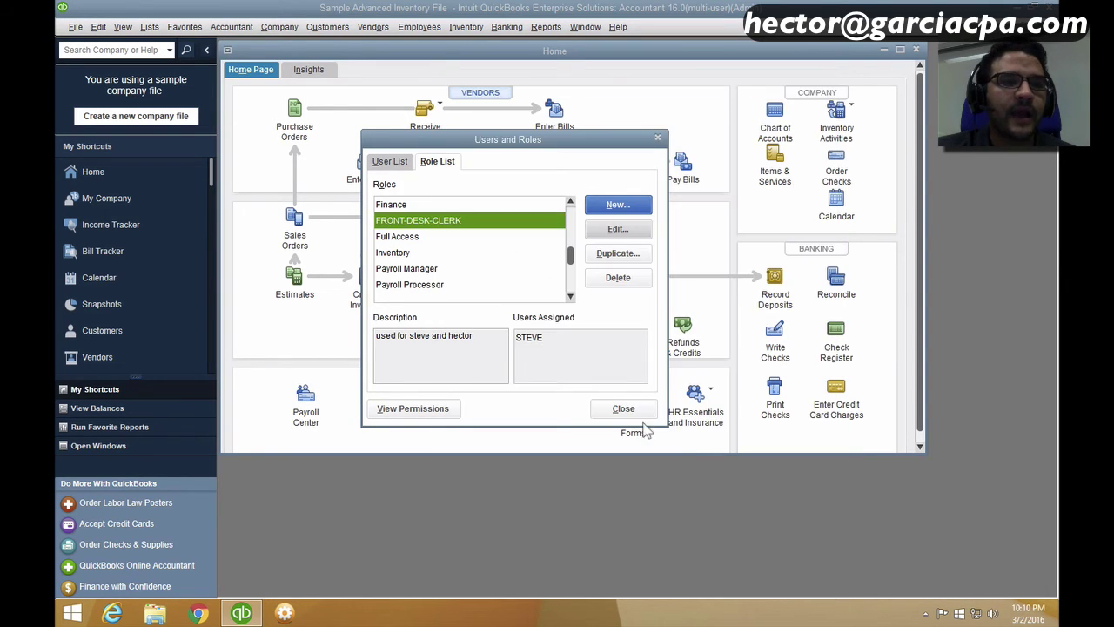
left_click(623, 407)
left_click(76, 26)
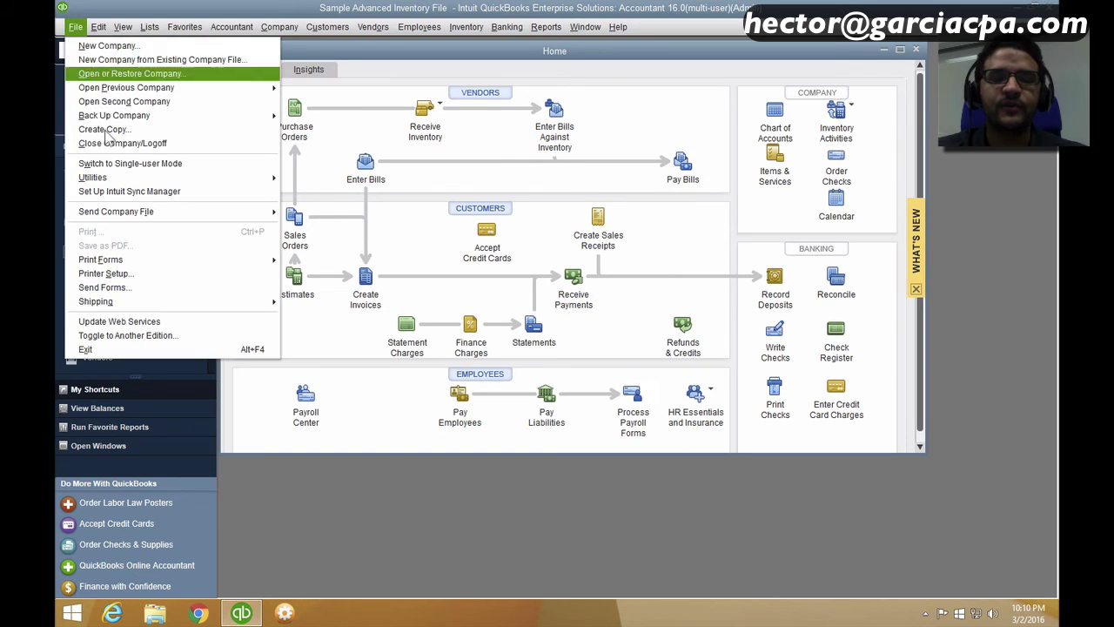
left_click(106, 137)
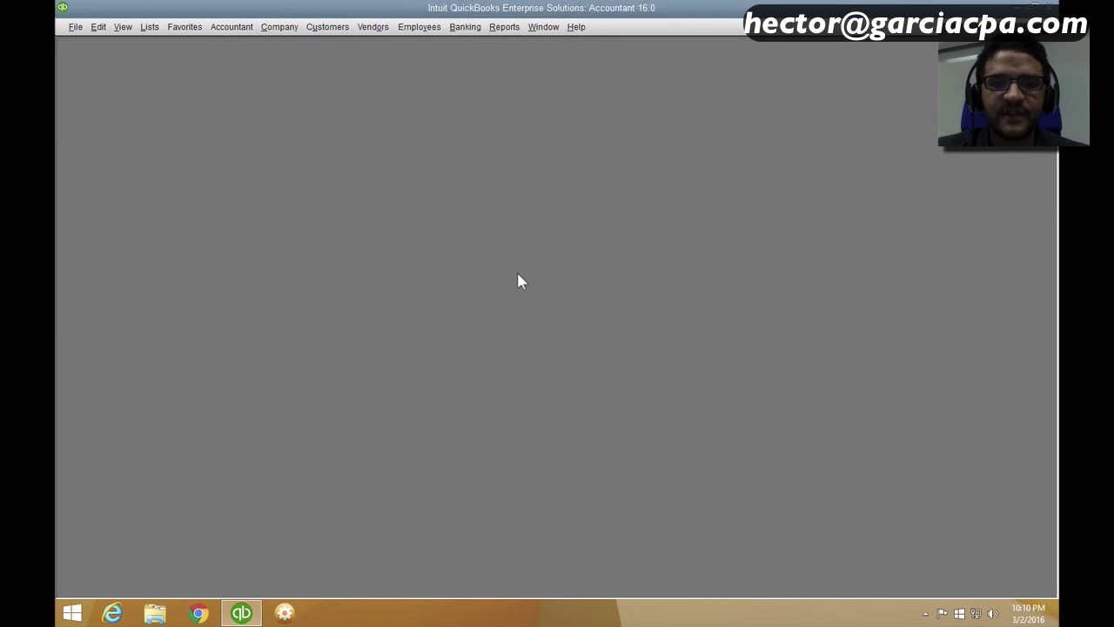
Reopen the sample company file with the clerk's user name and password, dismissing the sample notice
left_click(738, 218)
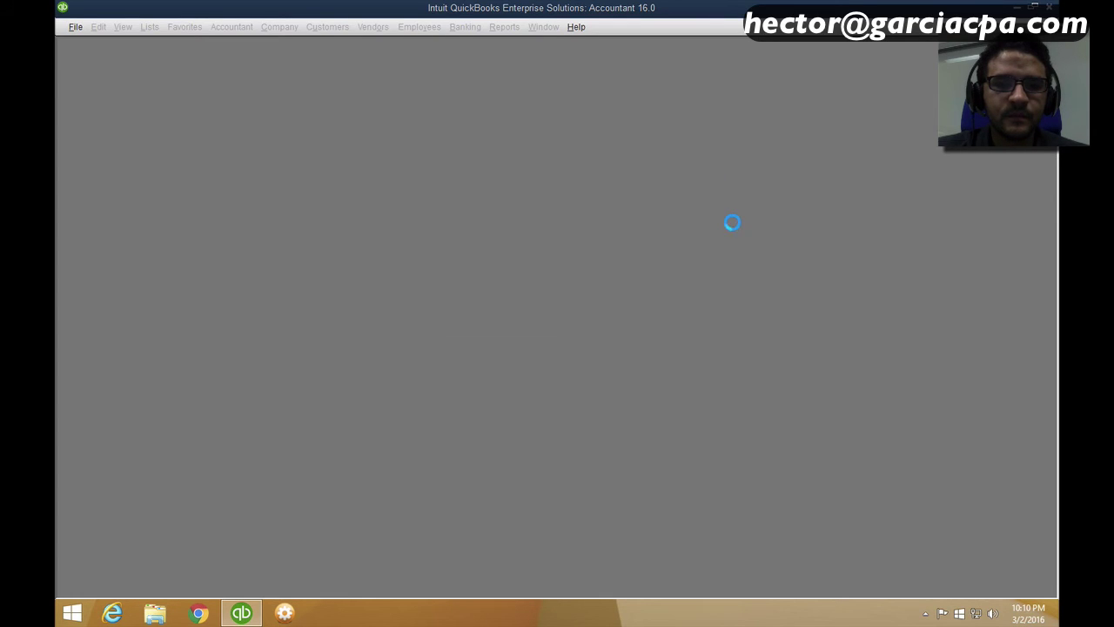
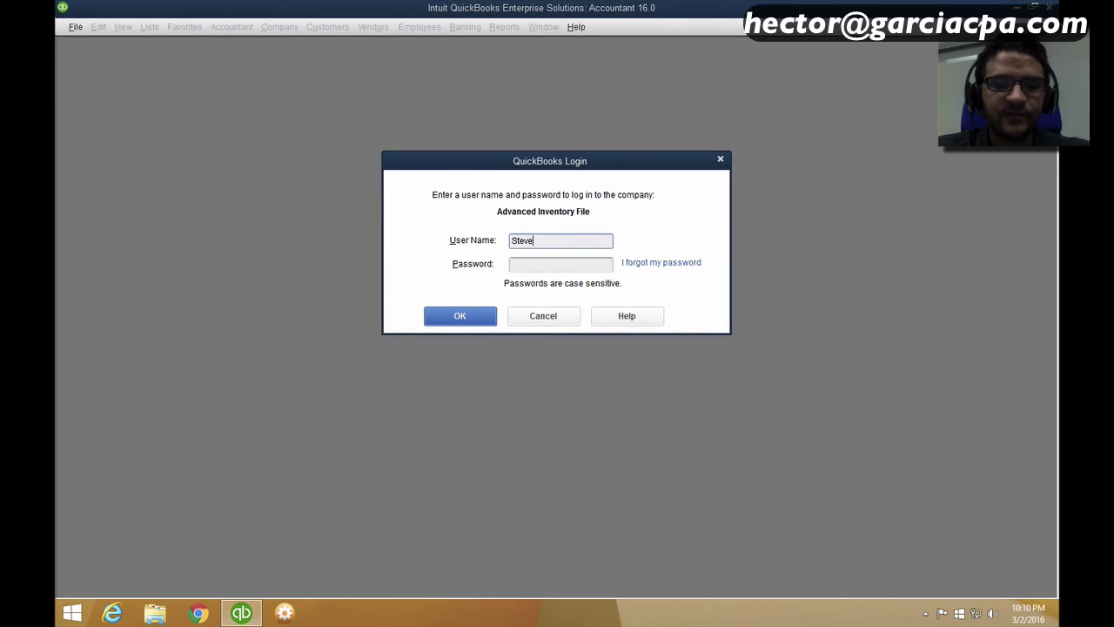
key("Tab")
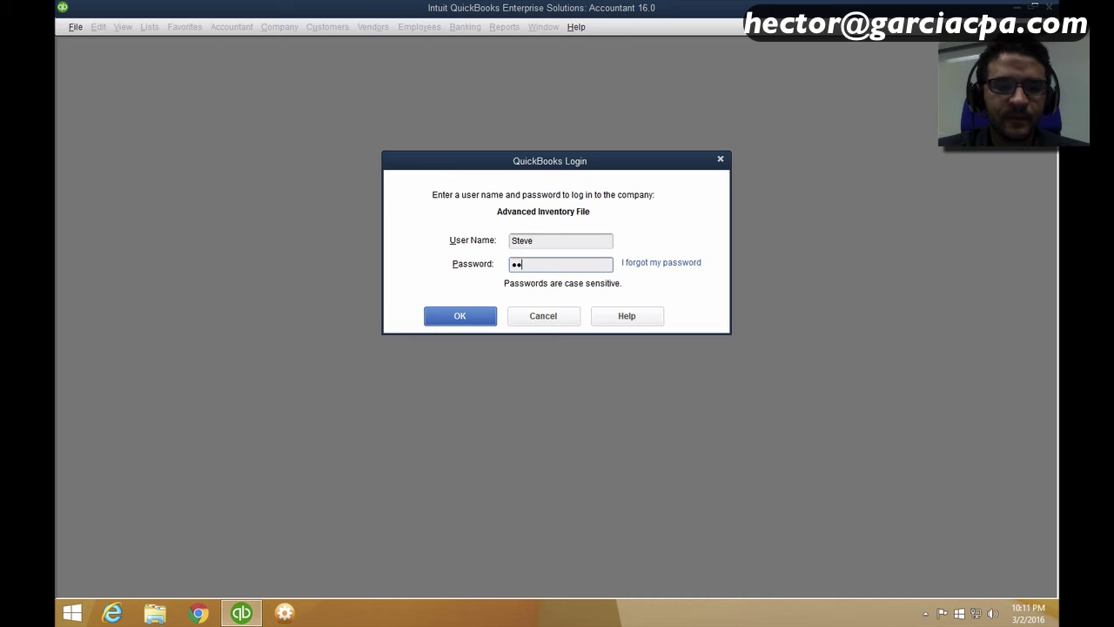
key("Return")
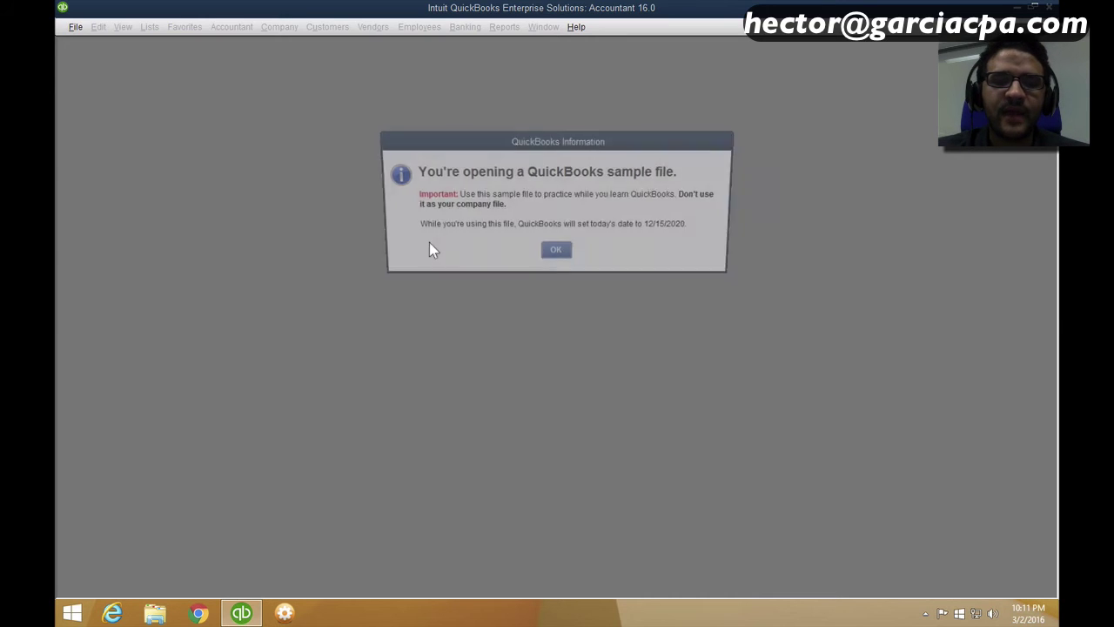
left_click(556, 254)
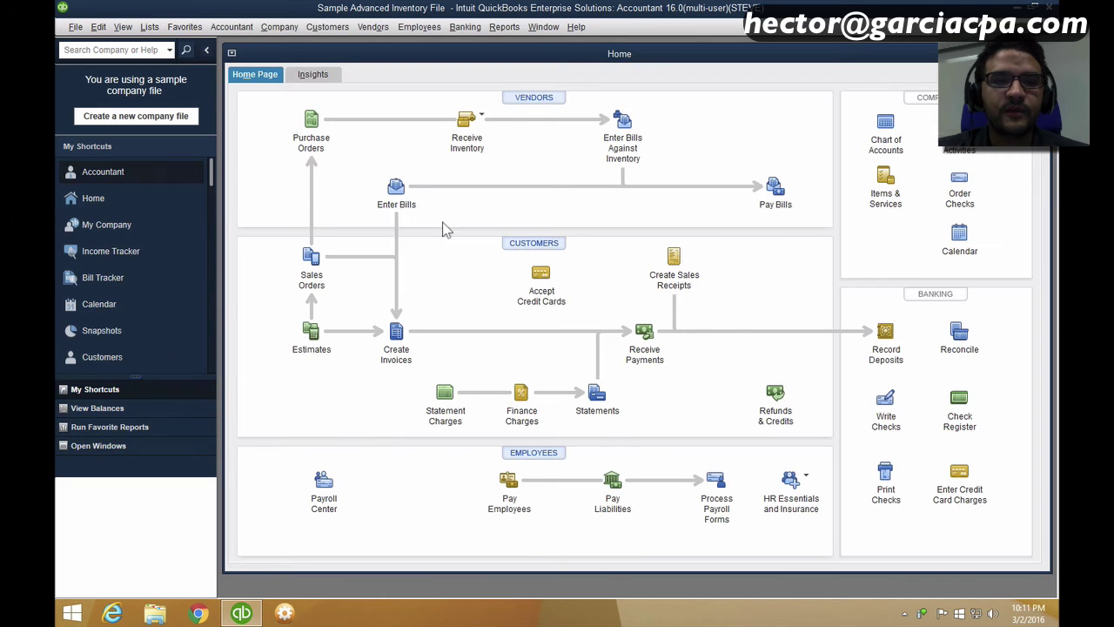
Start a new full-window invoice for the customer with an Anchor adhesive line
left_click(207, 51)
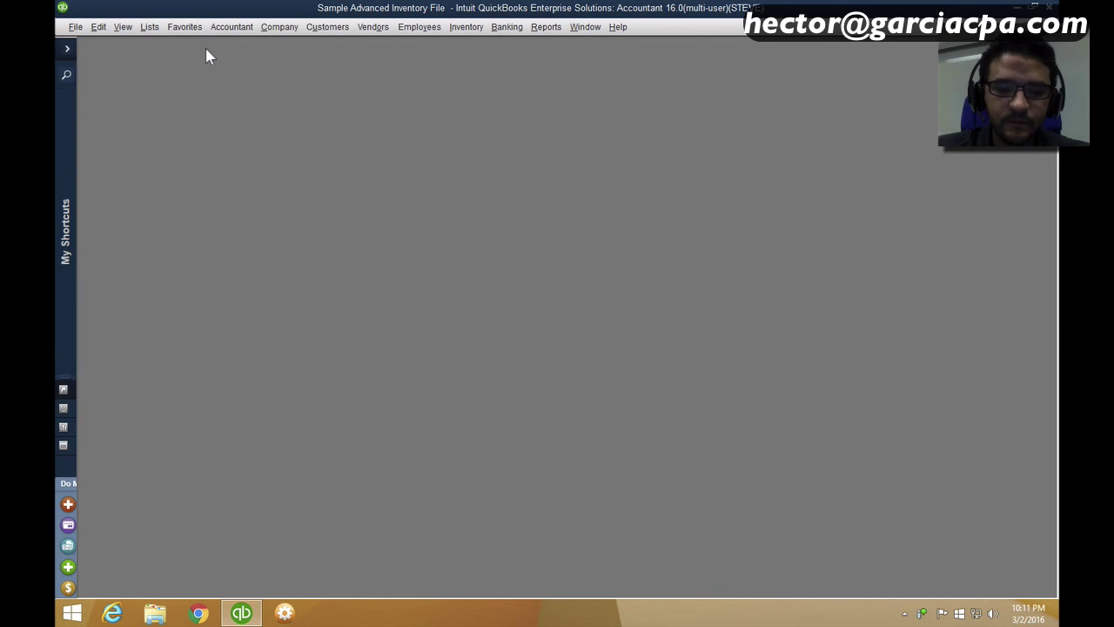
key("ctrl+i")
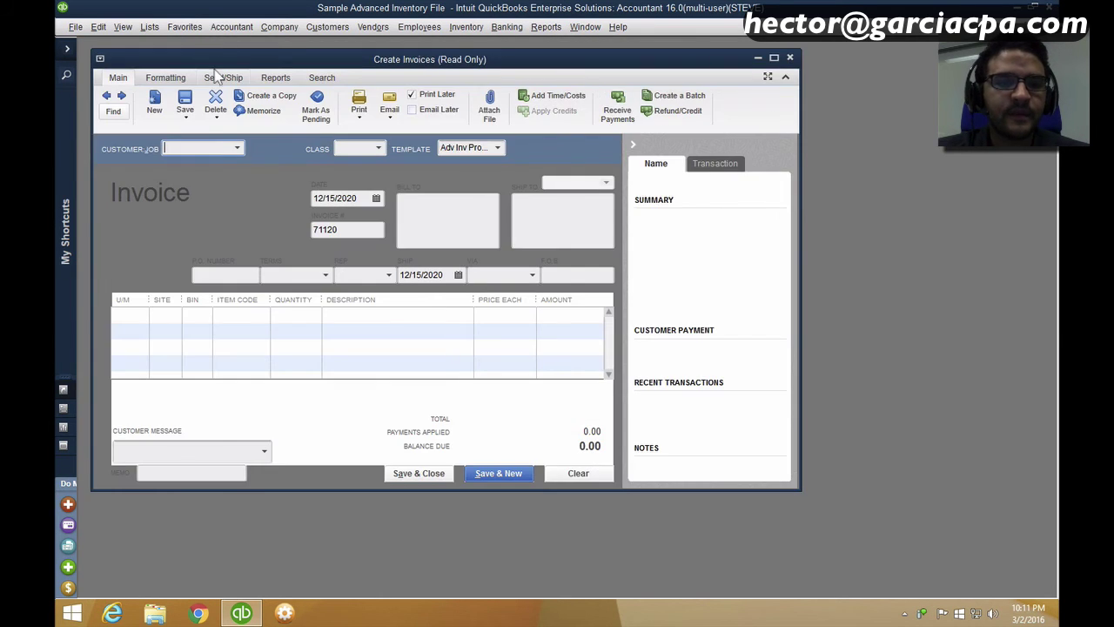
double_click(216, 59)
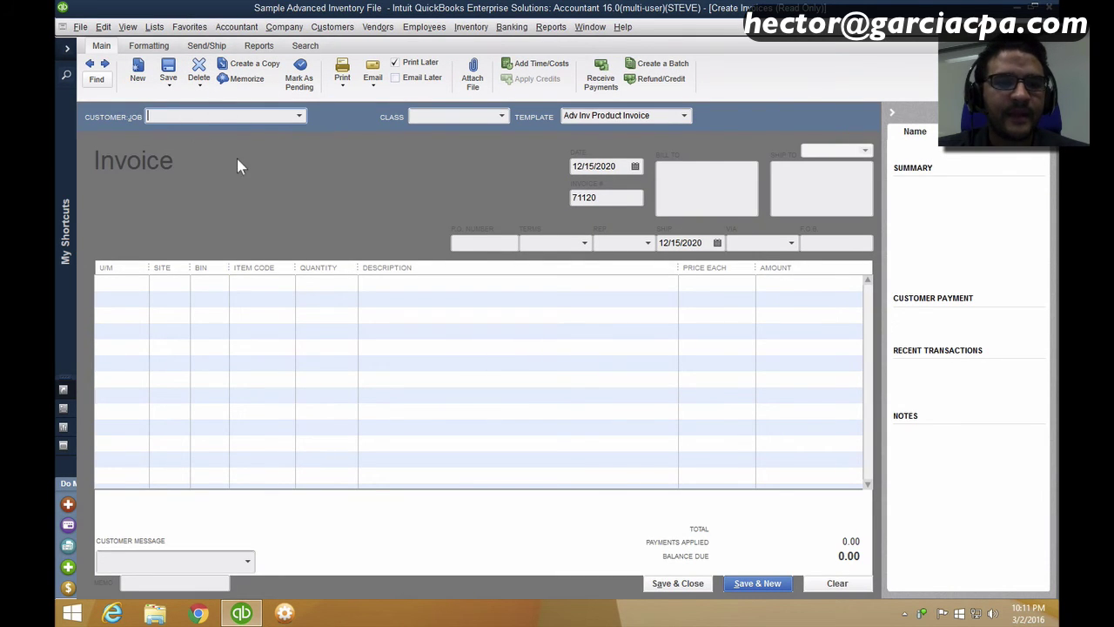
left_click(297, 118)
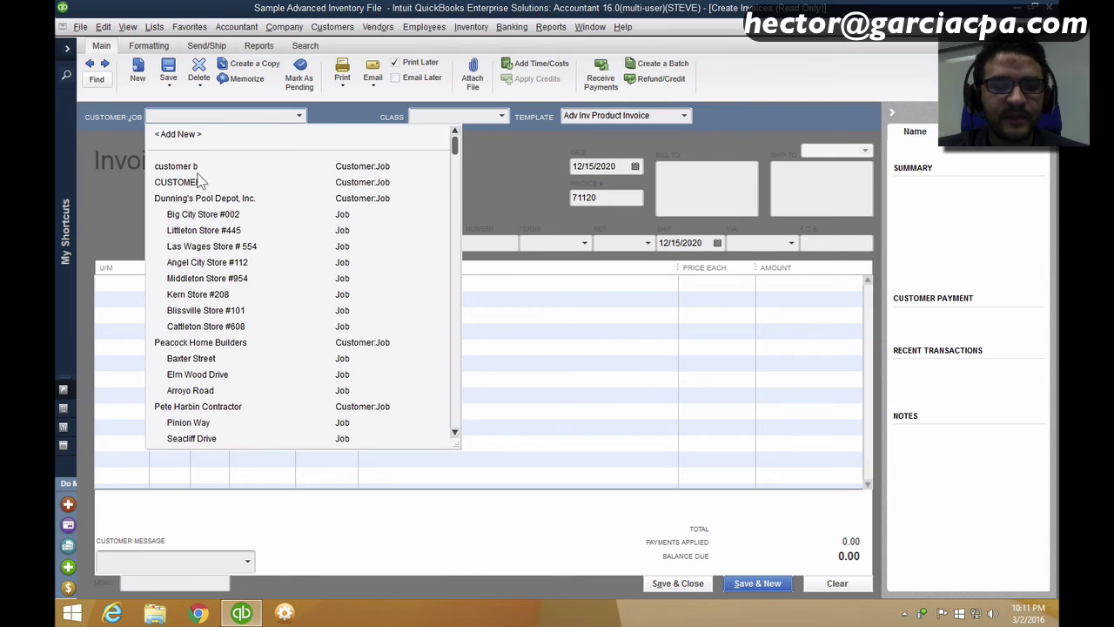
left_click(195, 180)
left_click(265, 283)
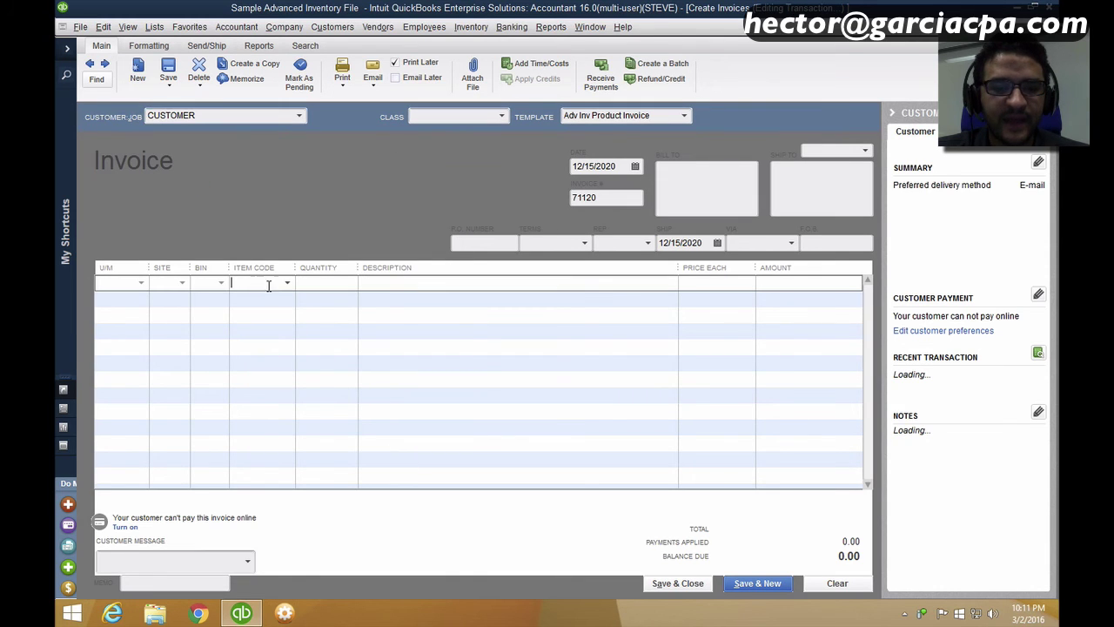
left_click(287, 284)
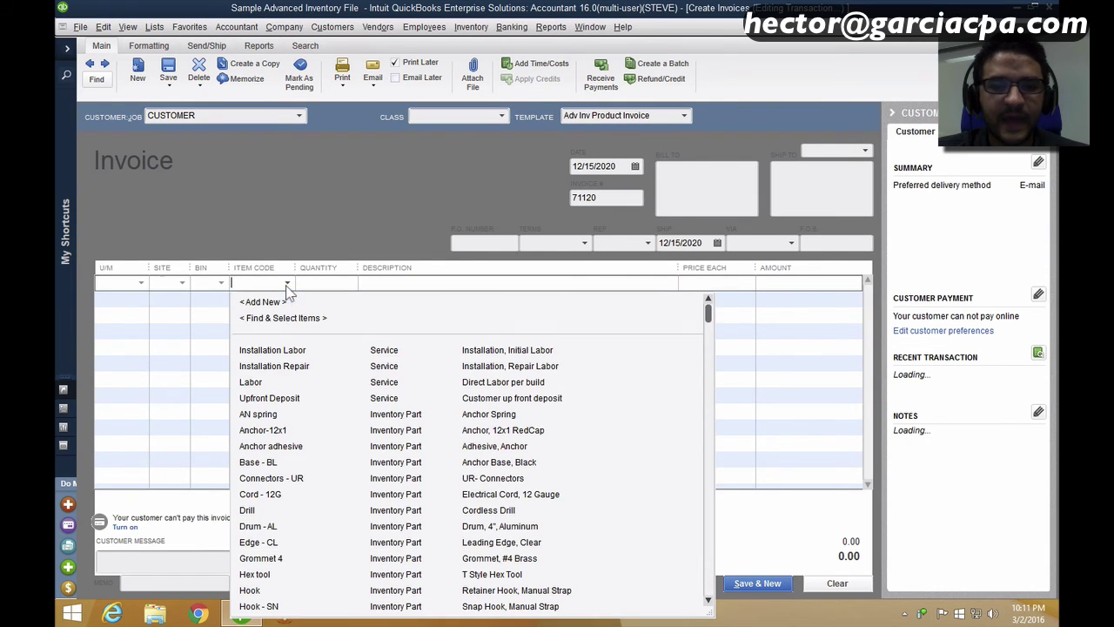
left_click(268, 445)
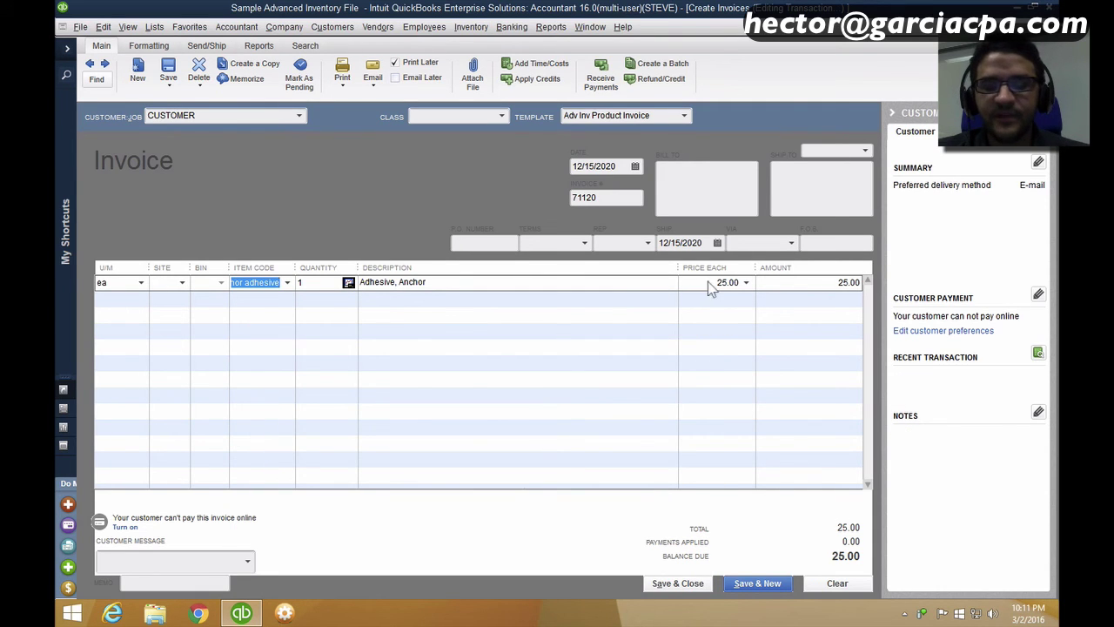
Override the Anchor adhesive price with 1,000, then 4,000, then 2.00, then clear the invoice
left_click(708, 282)
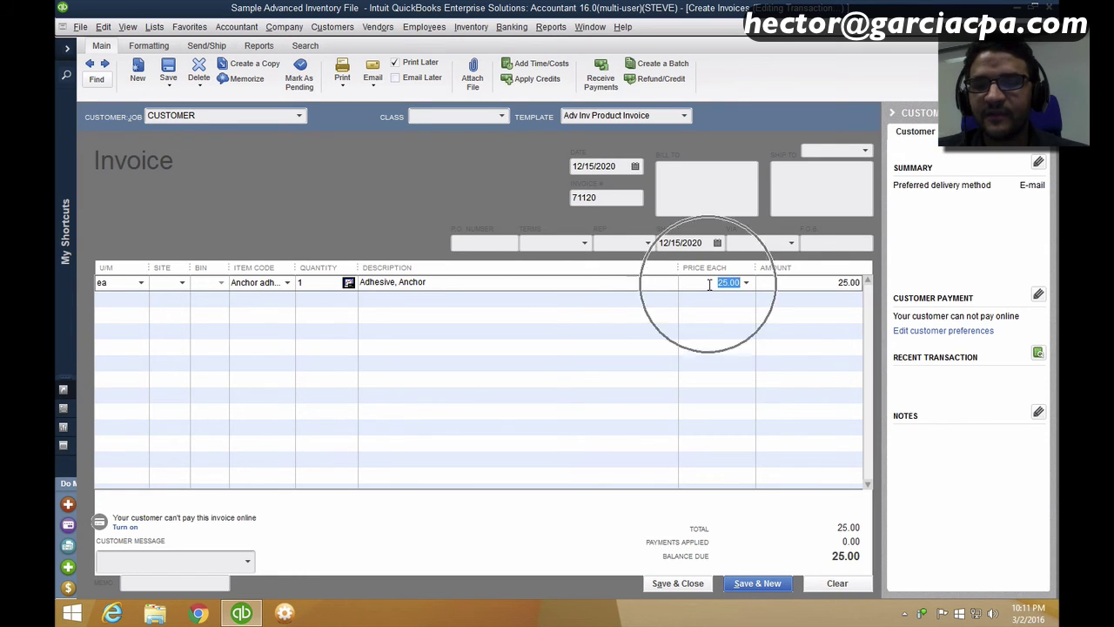
key("BackSpace")
left_click(710, 284)
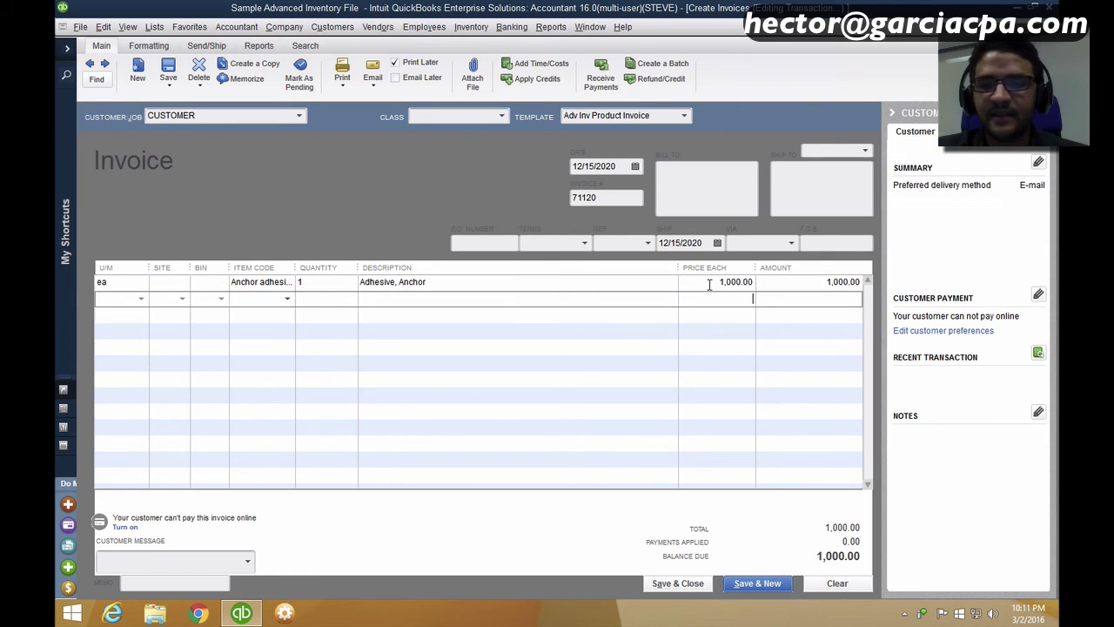
type("400")
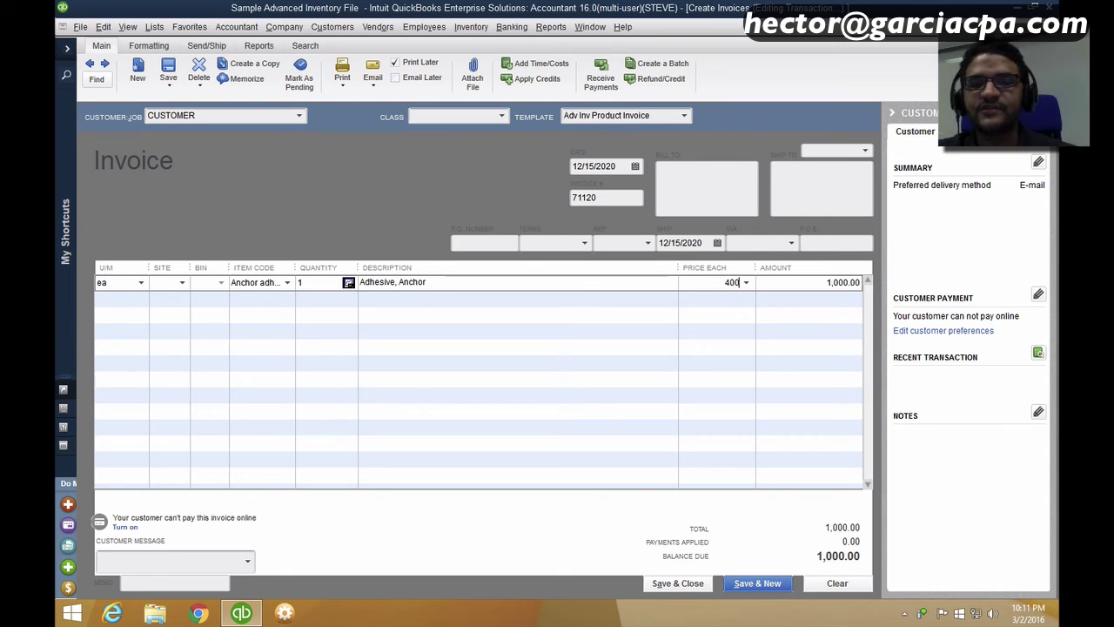
type("0")
key("Down")
left_click(709, 284)
type("2")
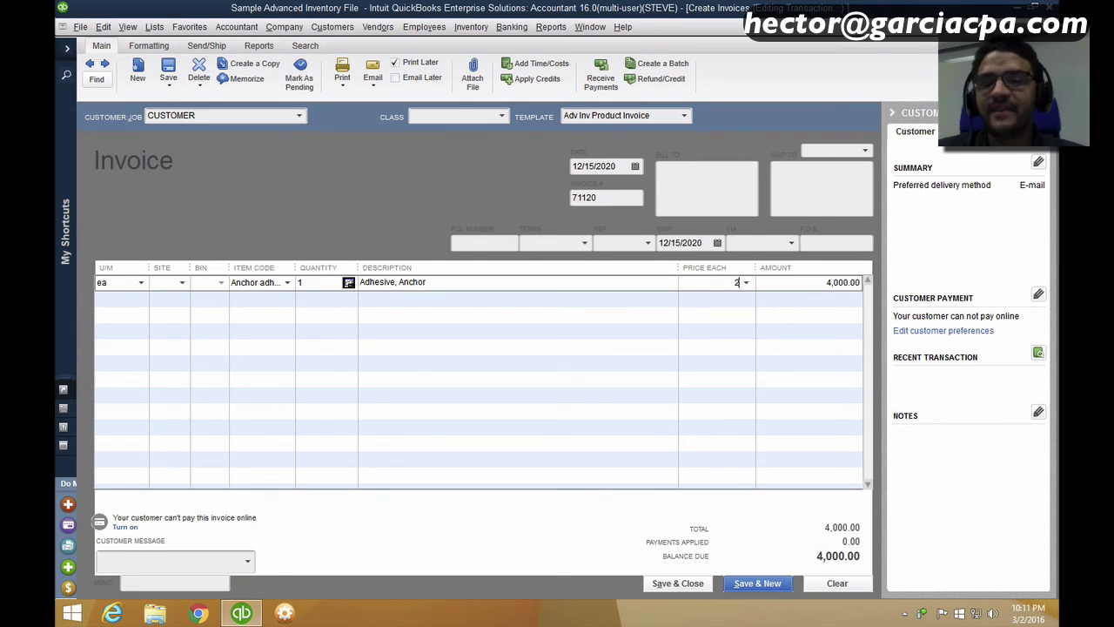
key("Down")
left_click(709, 284)
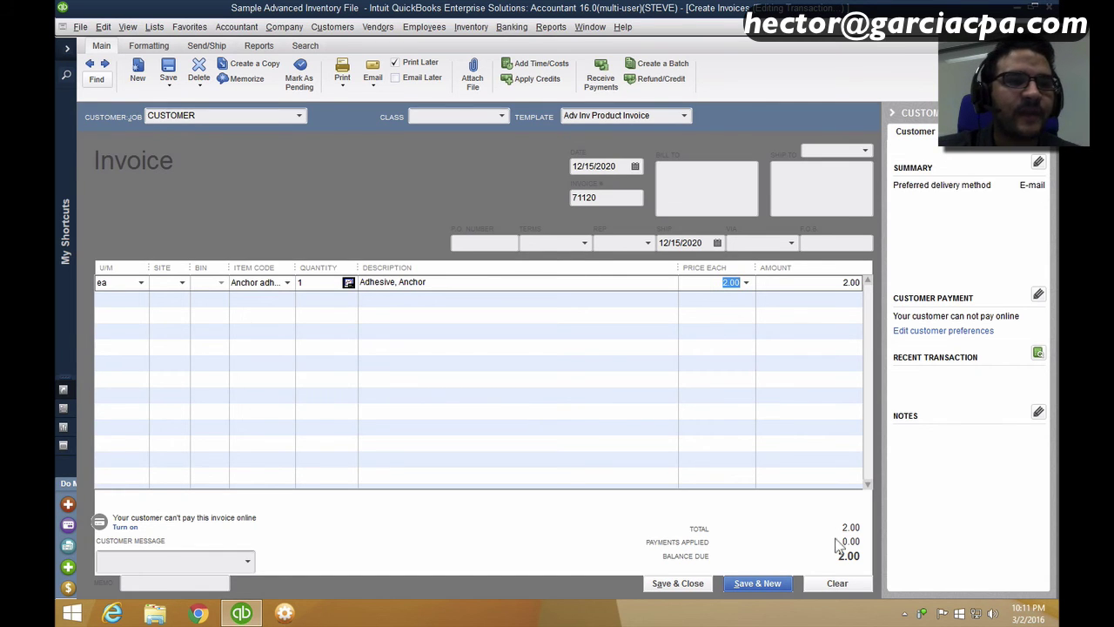
left_click(839, 584)
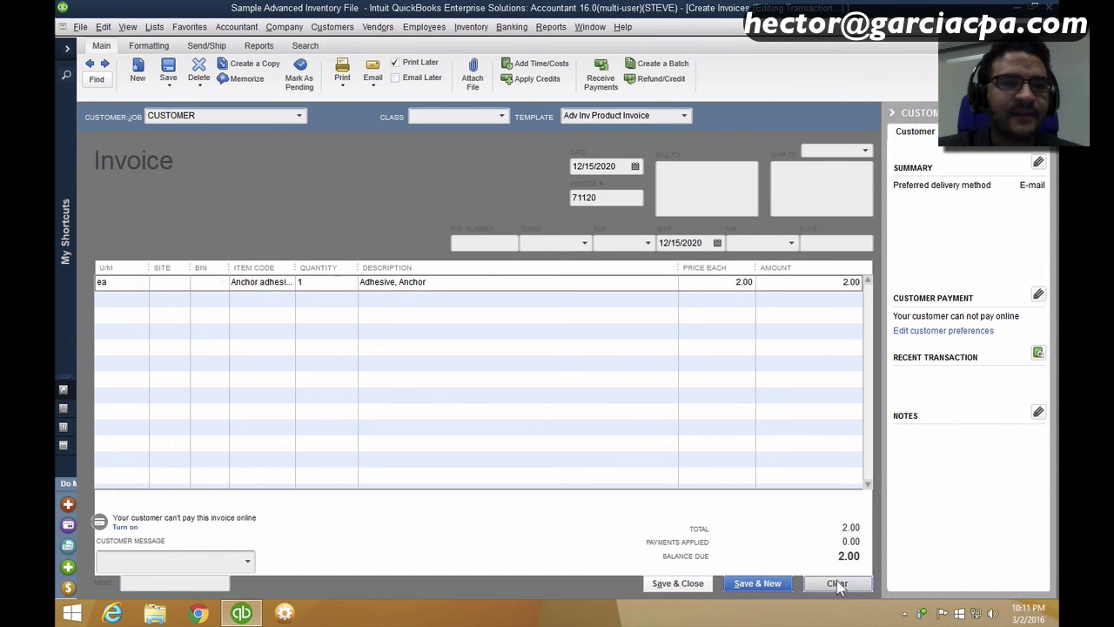
left_click(154, 27)
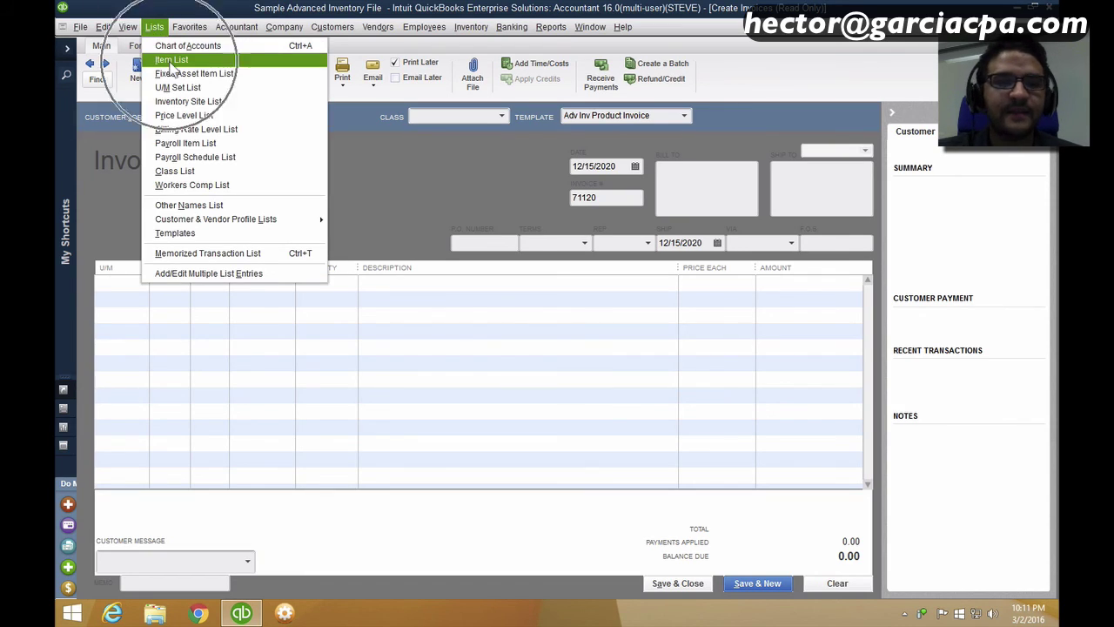
left_click(170, 61)
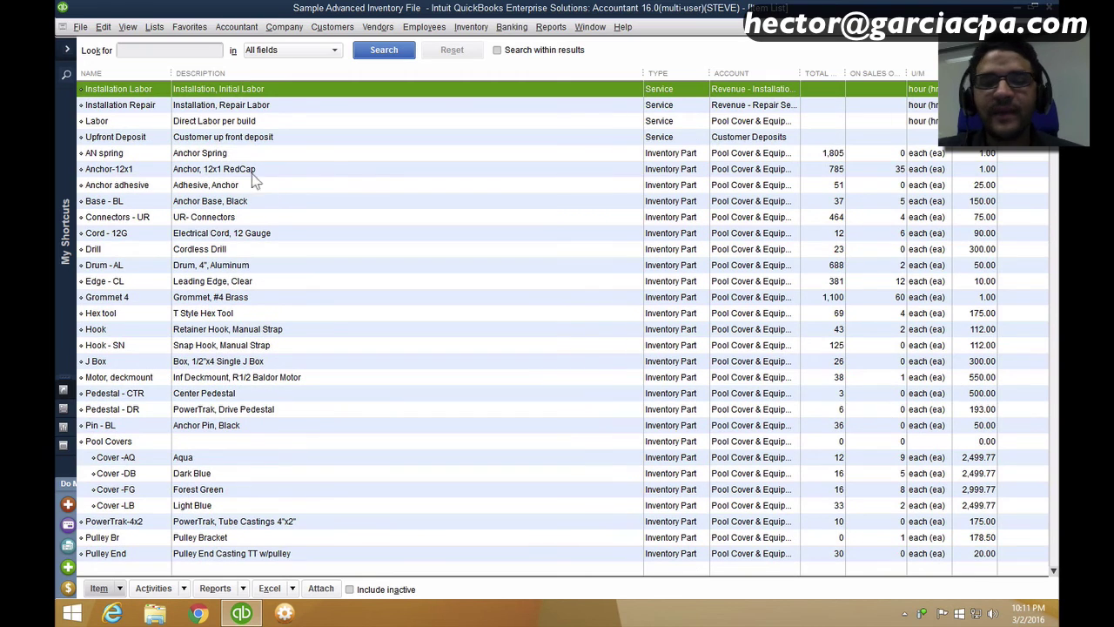
left_click(224, 139)
double_click(224, 140)
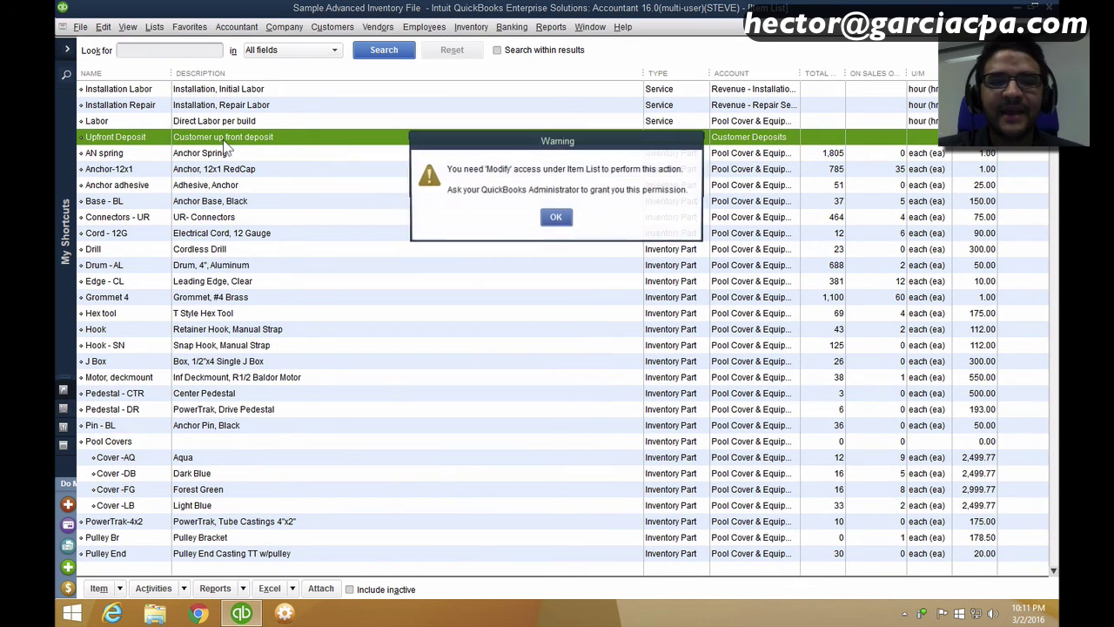
left_click(558, 215)
right_click(287, 141)
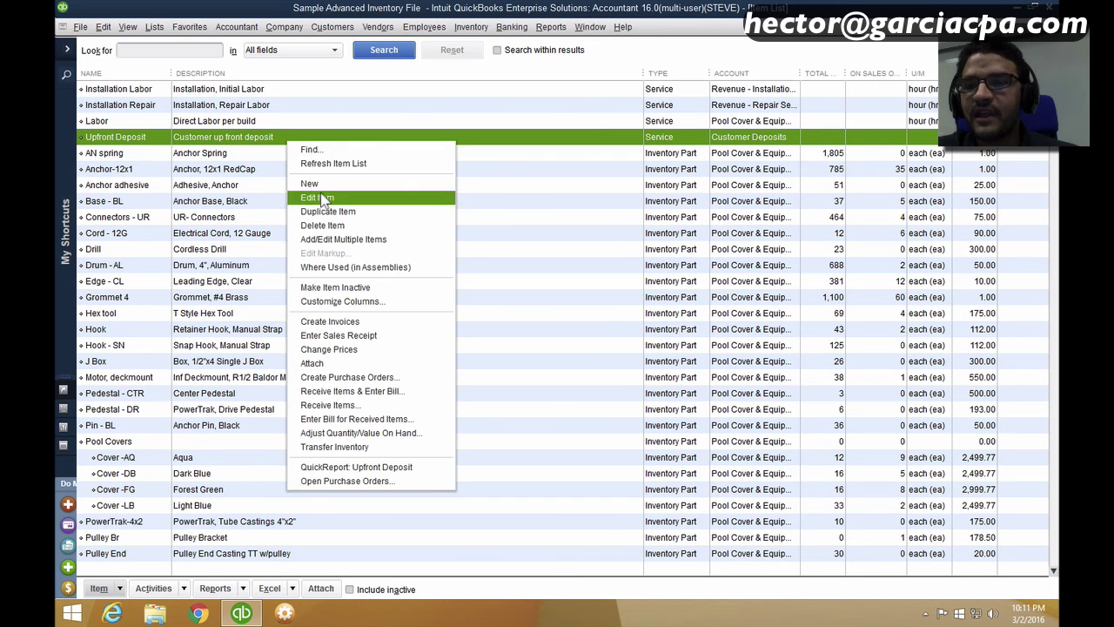
left_click(317, 197)
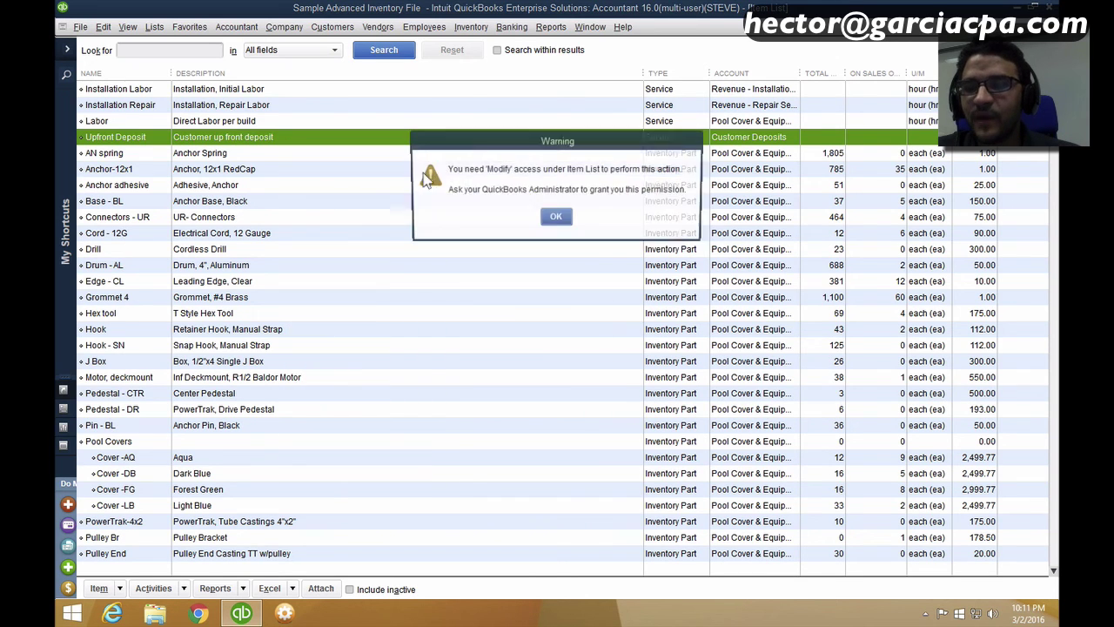
left_click(555, 217)
left_click(897, 154)
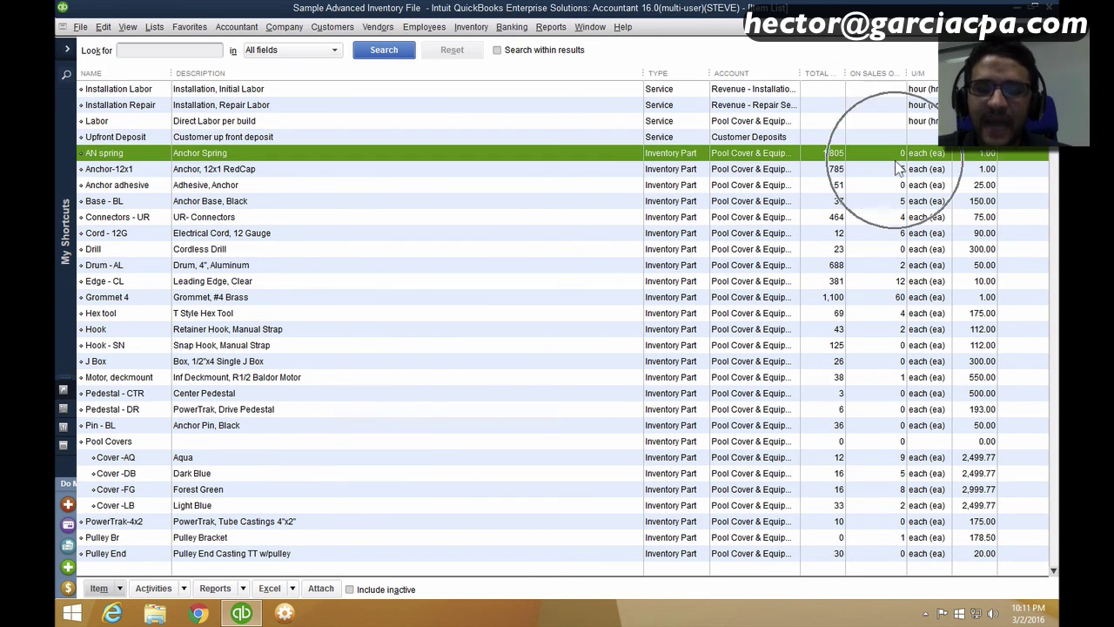
left_click(897, 168)
left_click(991, 185)
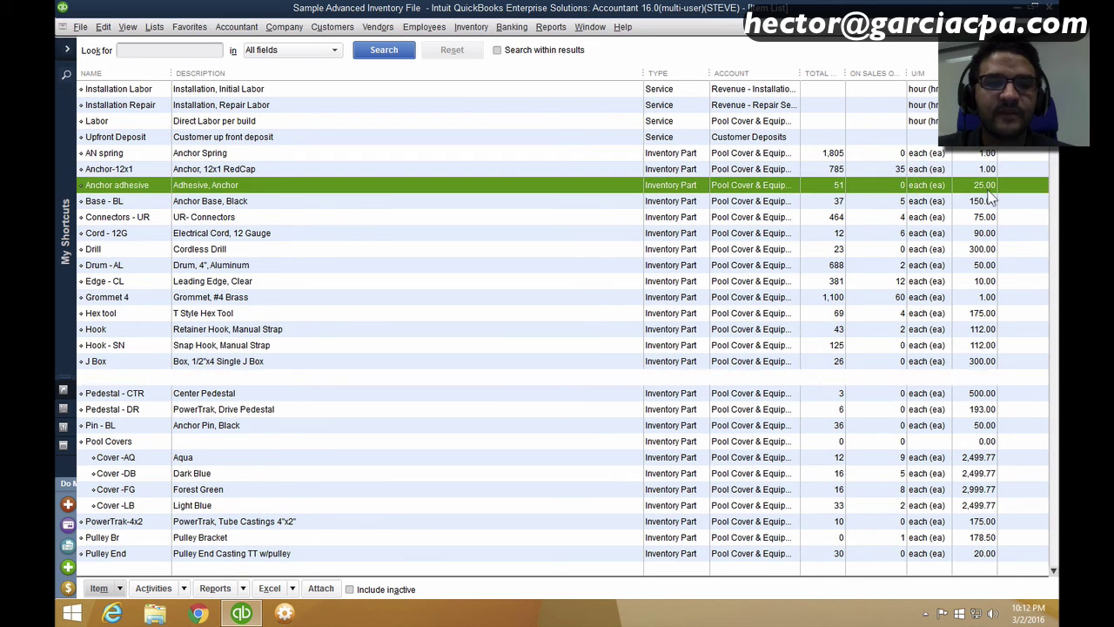
left_click(990, 200)
key("ctrl+i")
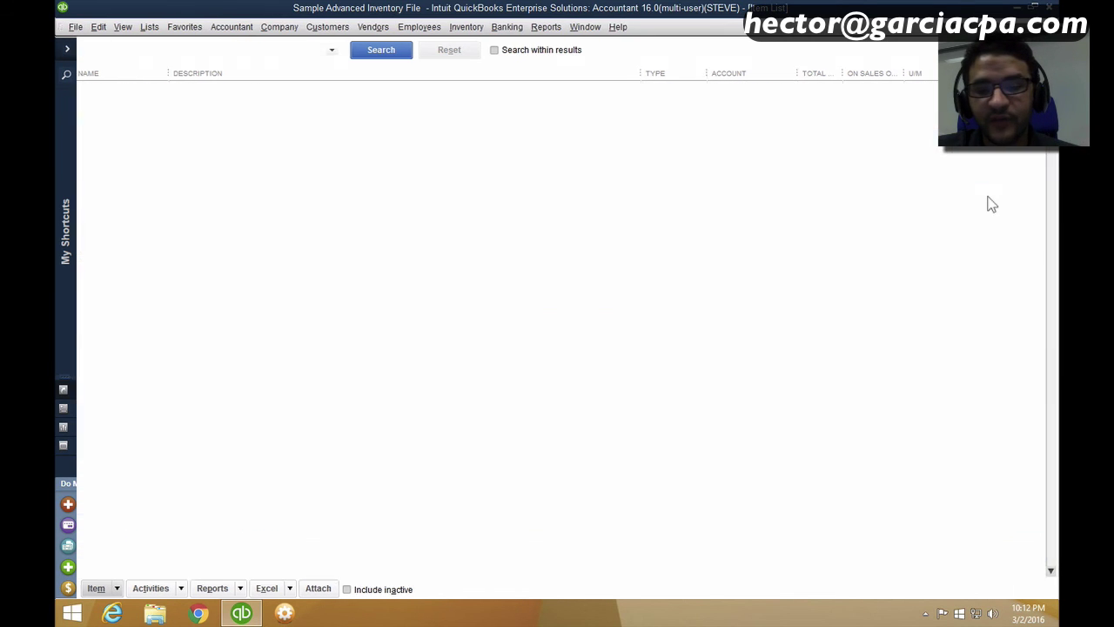
Choose Anchor adhesive for the first invoice line and widen the Item Code column
left_click(268, 287)
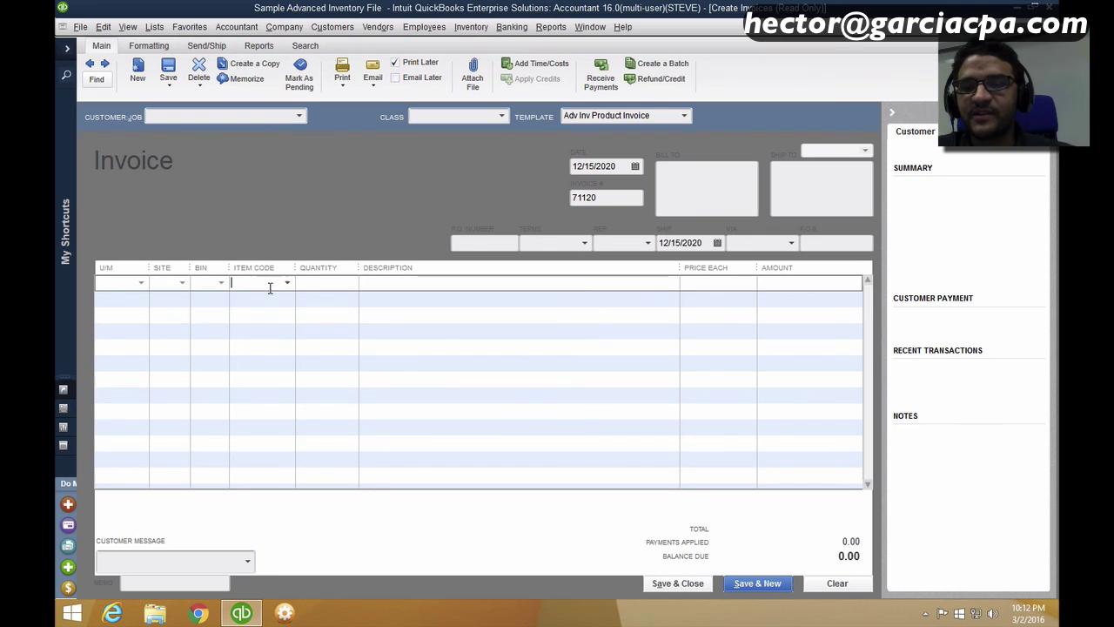
left_click(288, 285)
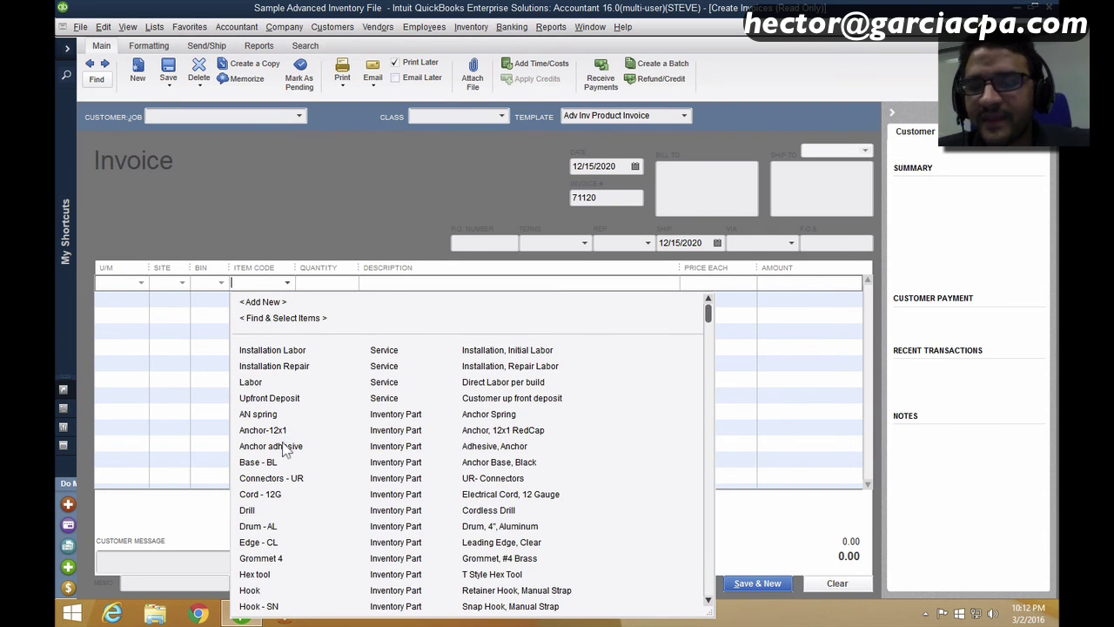
left_click(283, 444)
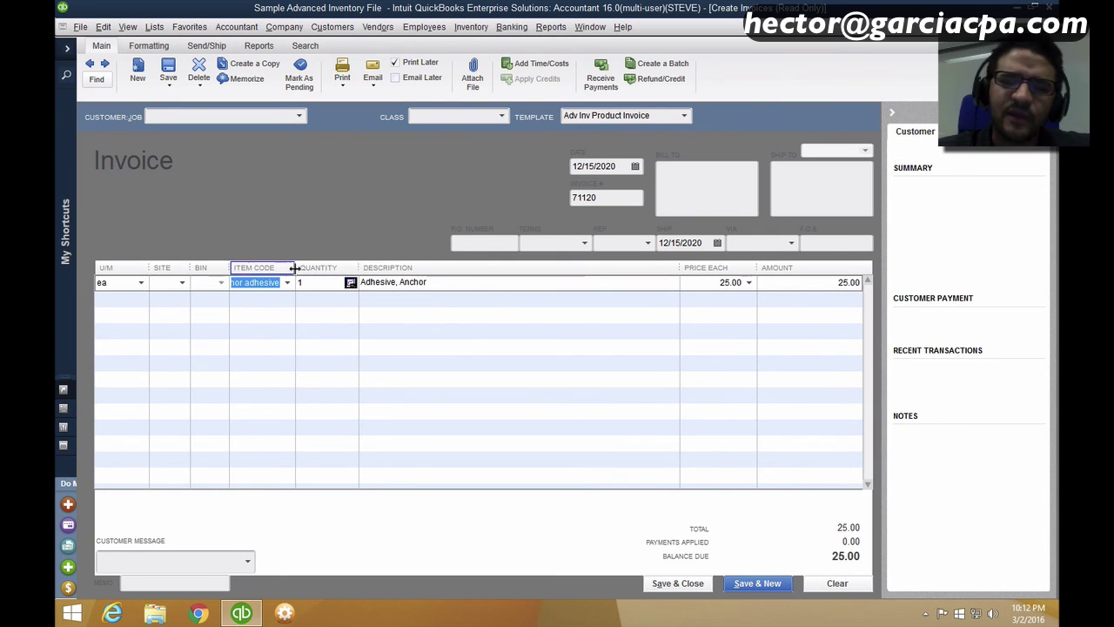
left_click_drag(295, 268, 339, 267)
Retype the price as 50.00, then back to 25.00, and widen the Description and Price Each columns
left_click(753, 284)
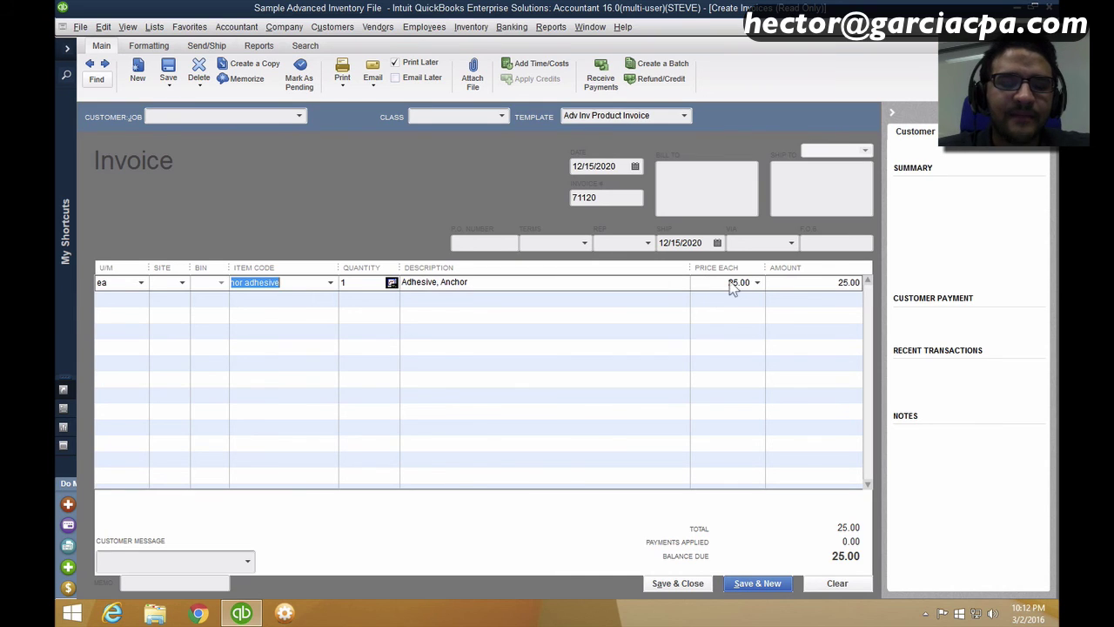
type("0")
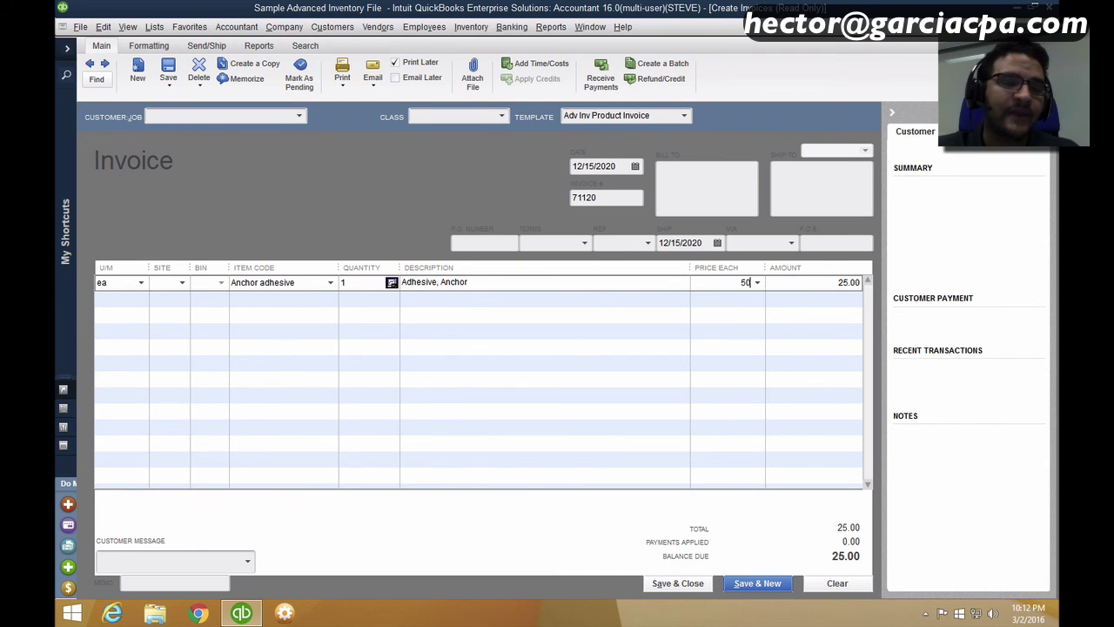
left_click(721, 297)
left_click(731, 284)
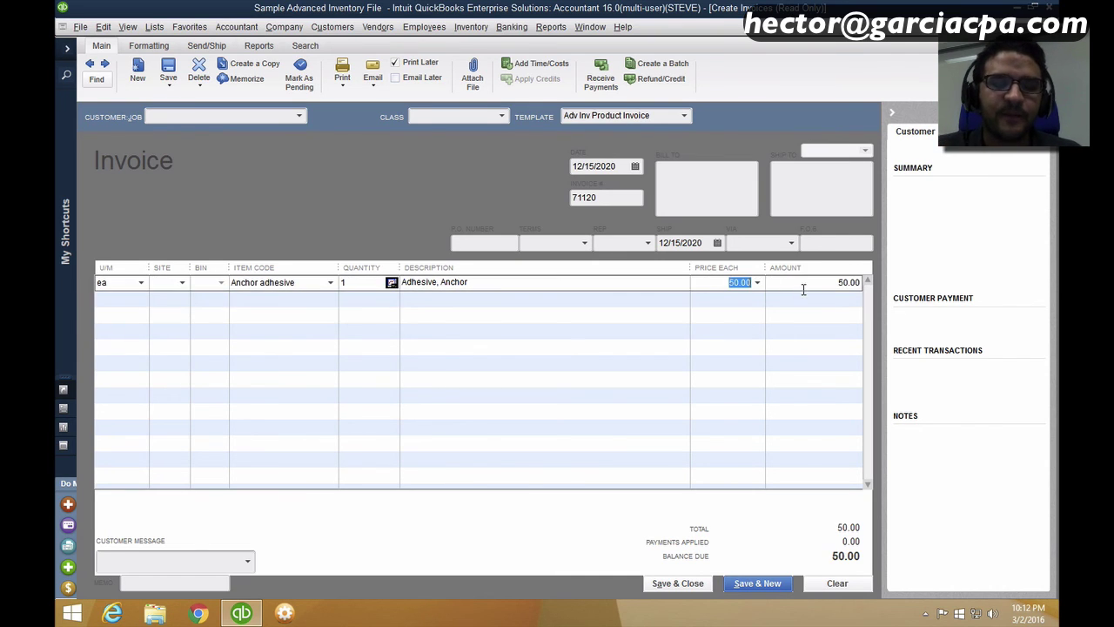
type("25")
left_click(737, 297)
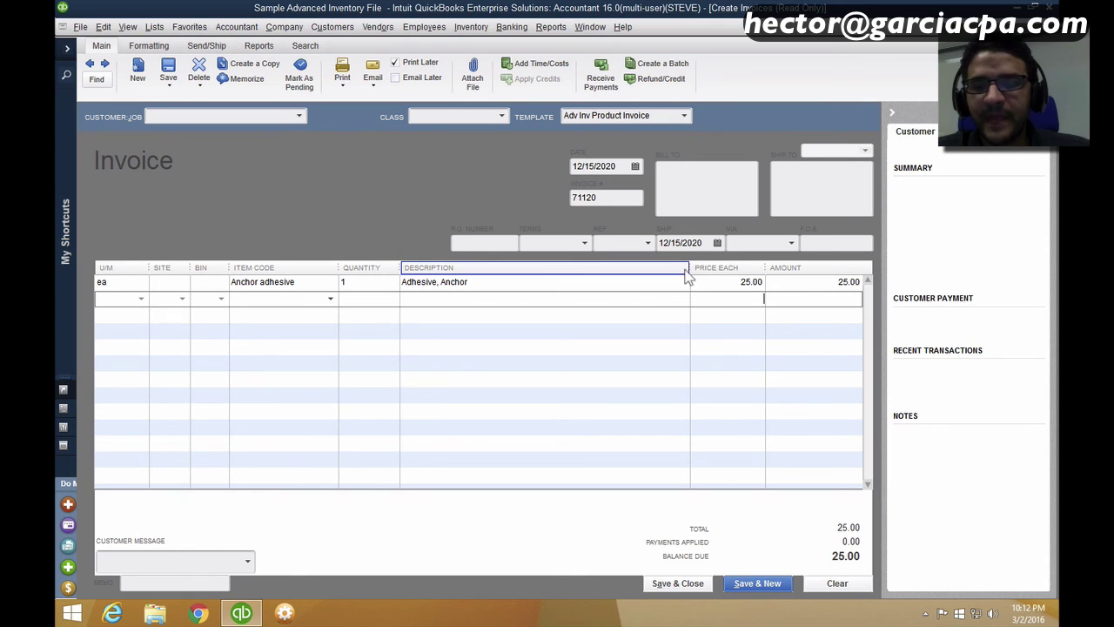
left_click_drag(689, 269, 755, 268)
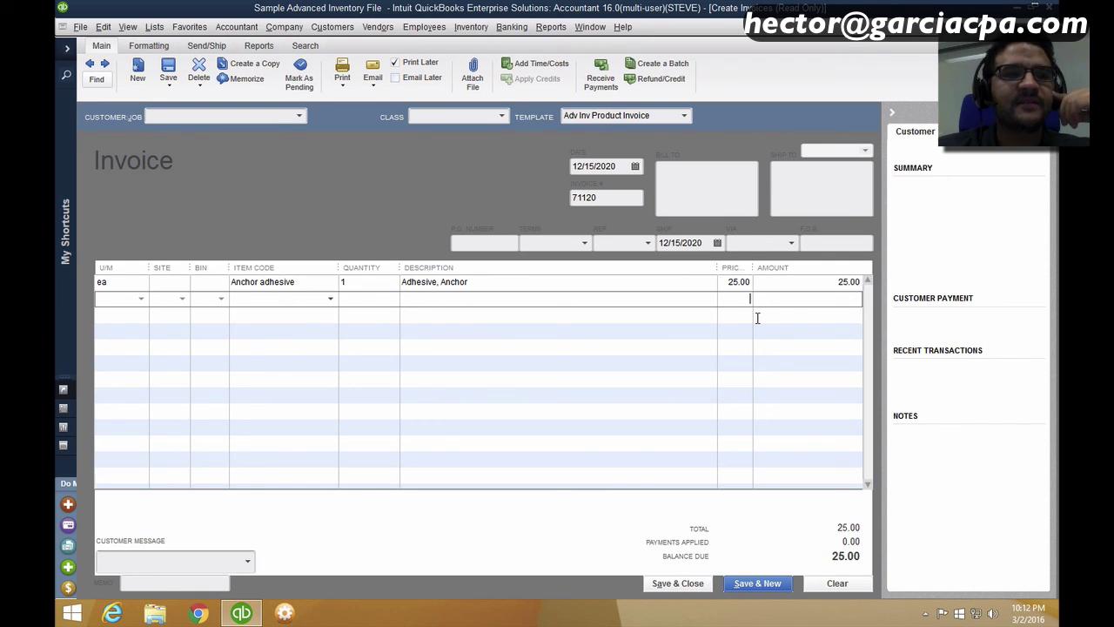
left_click_drag(753, 268, 773, 268)
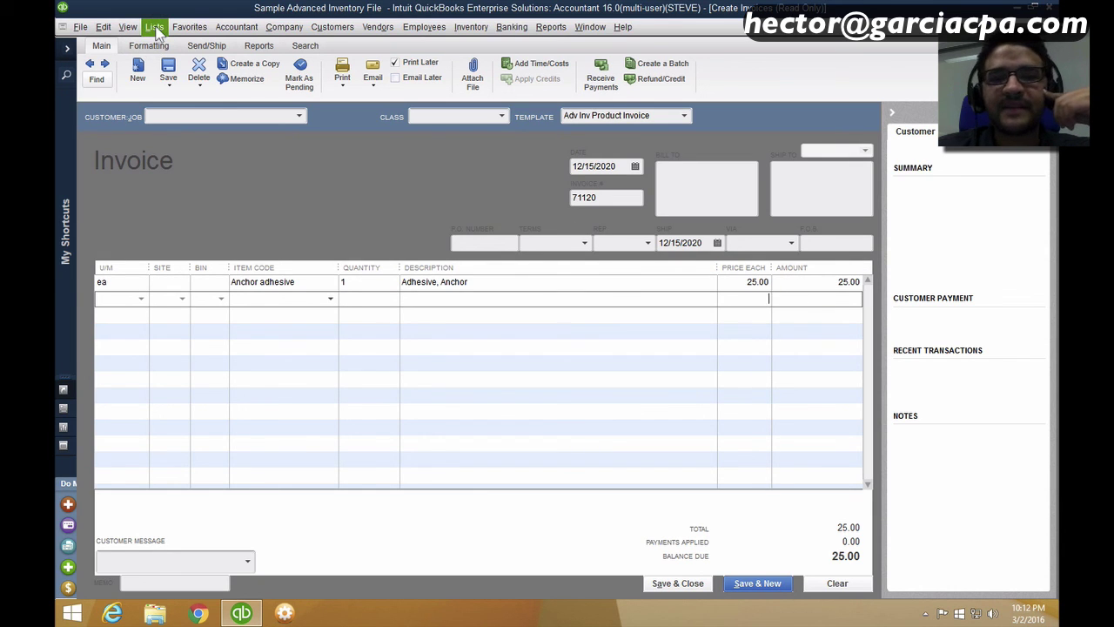
Apply the Wholesale - 25% and Wholesale - 30% price levels, then revert to Base Sales Price 25.00
left_click(154, 27)
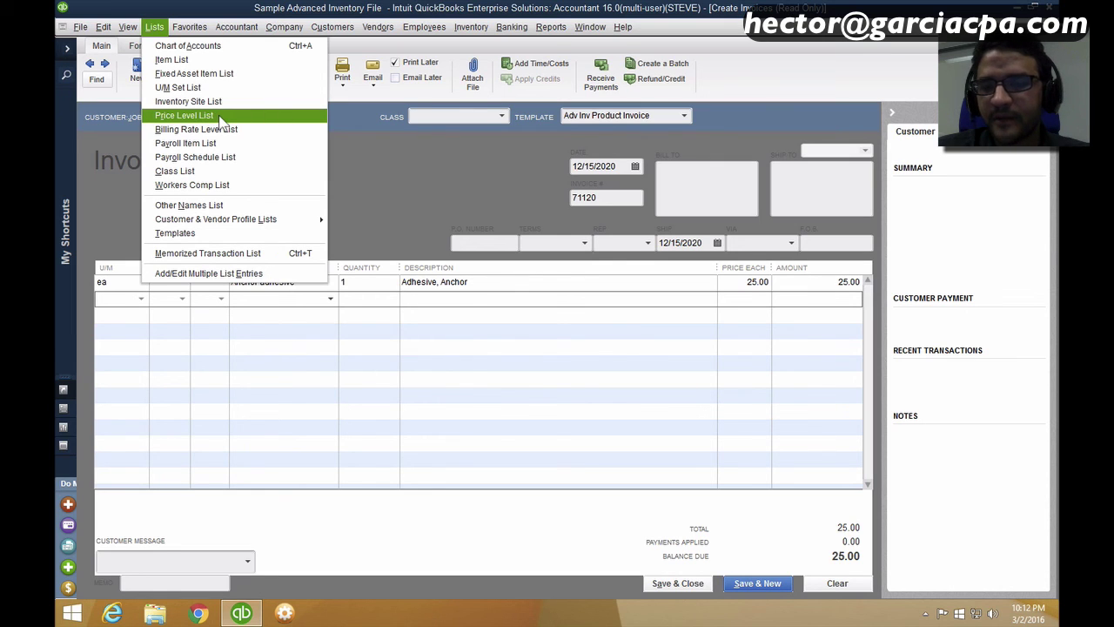
left_click(766, 294)
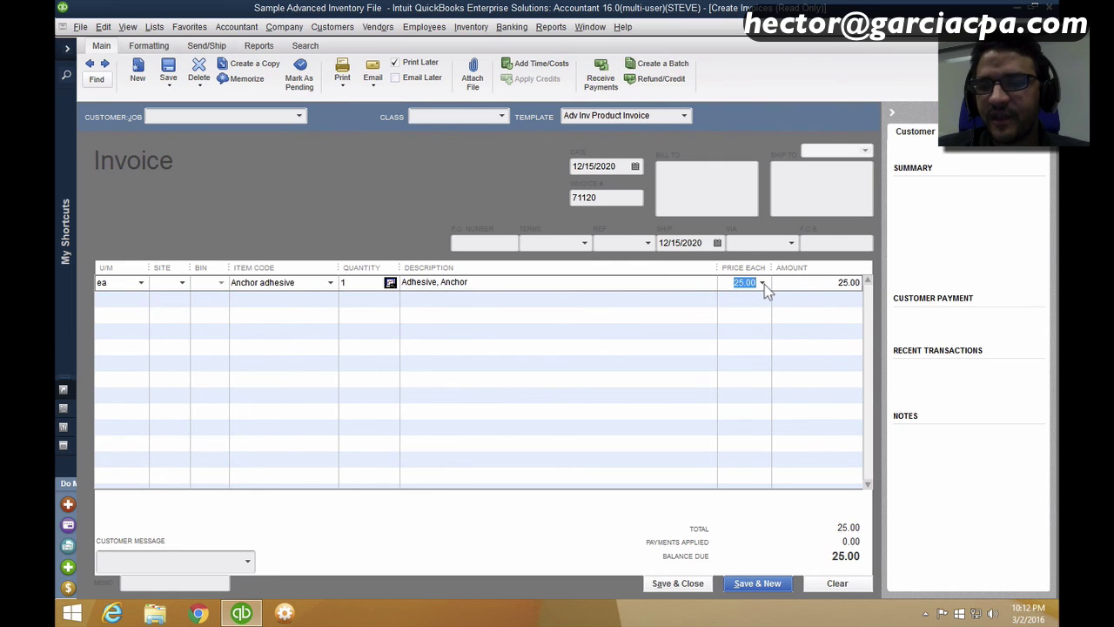
left_click(763, 283)
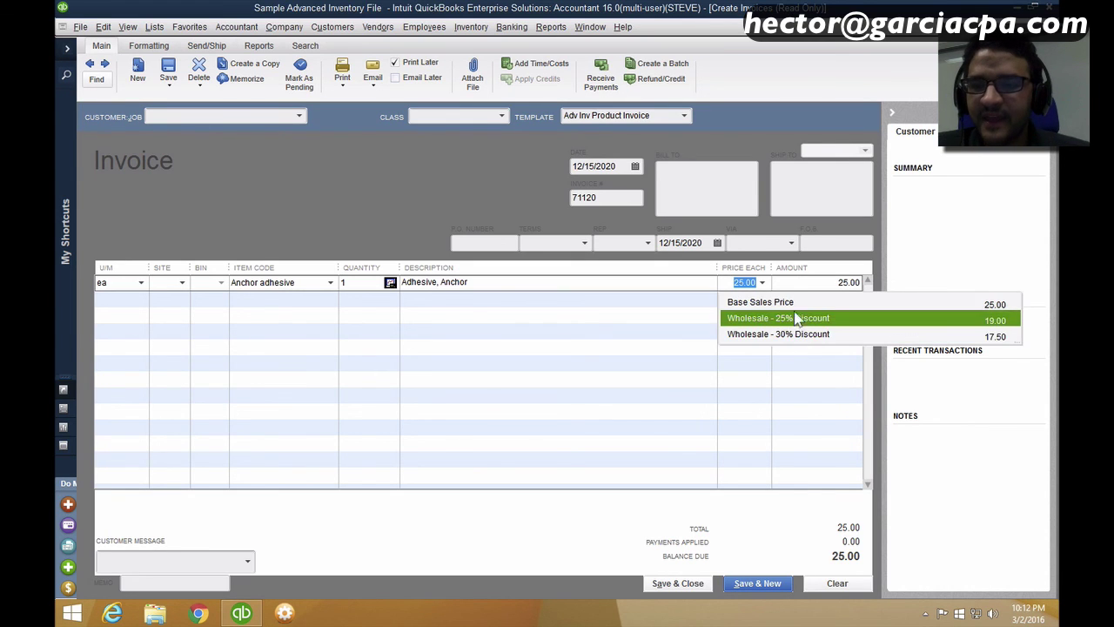
left_click(797, 319)
left_click(761, 282)
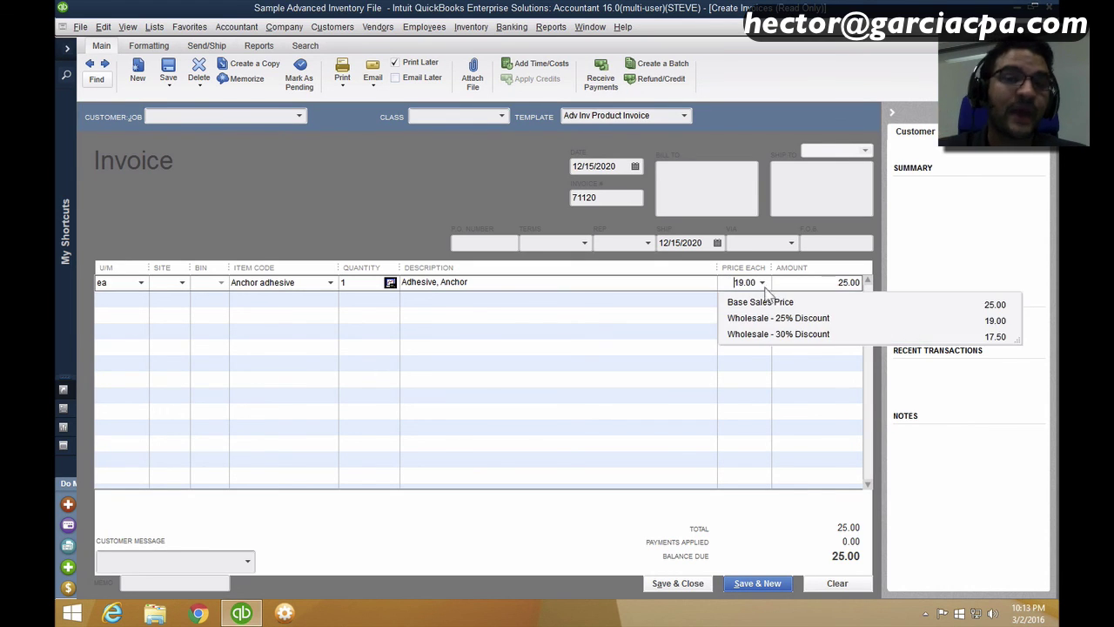
left_click(779, 334)
left_click(763, 284)
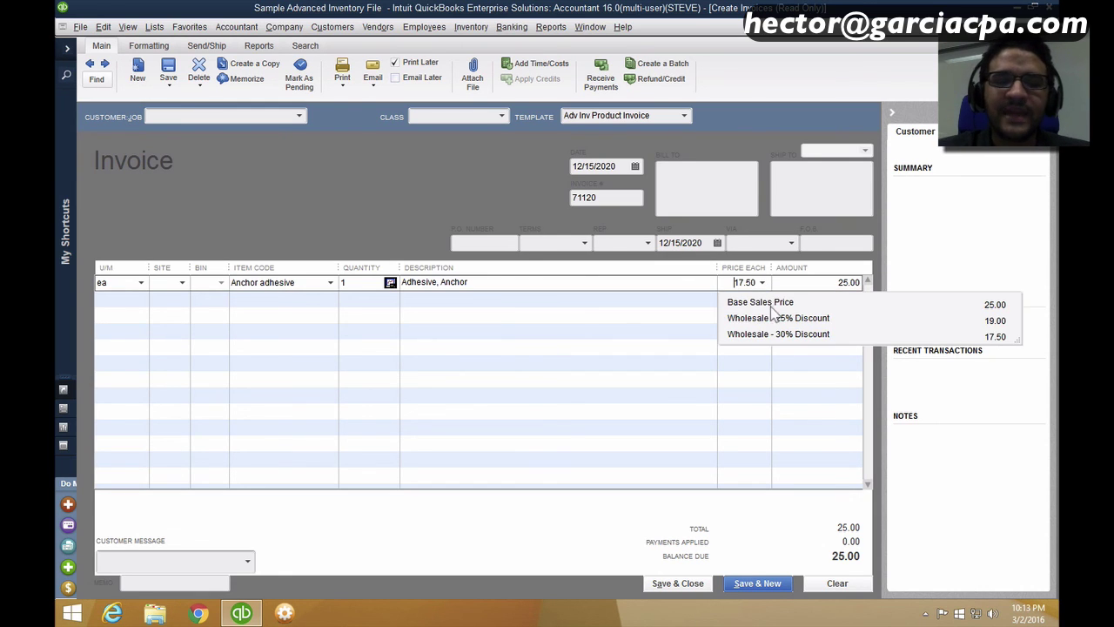
left_click(771, 306)
left_click_drag(771, 266, 788, 266)
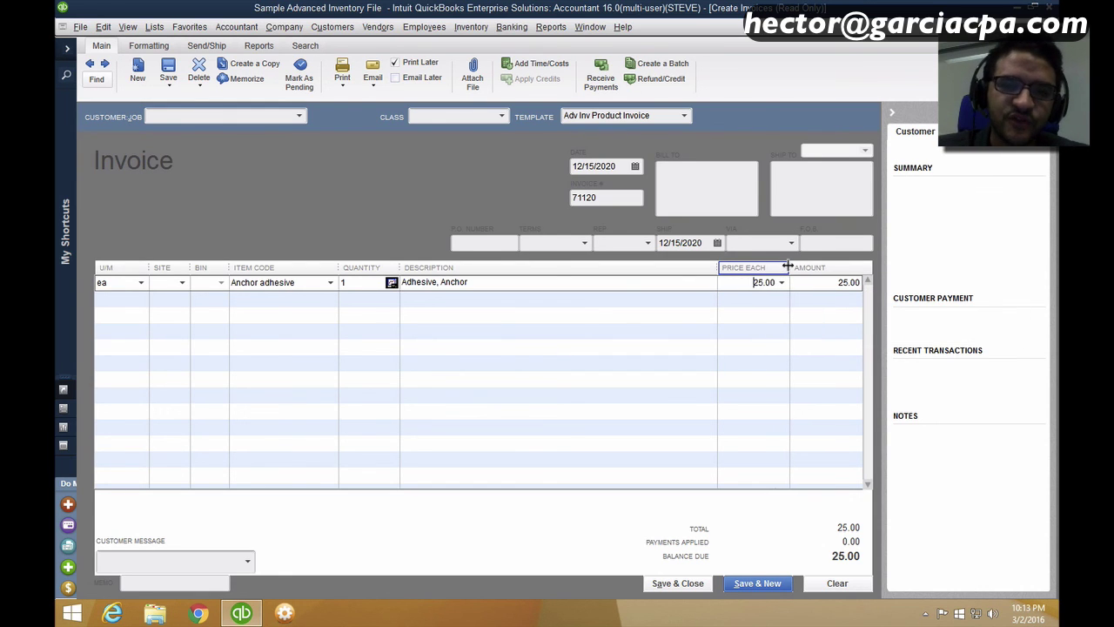